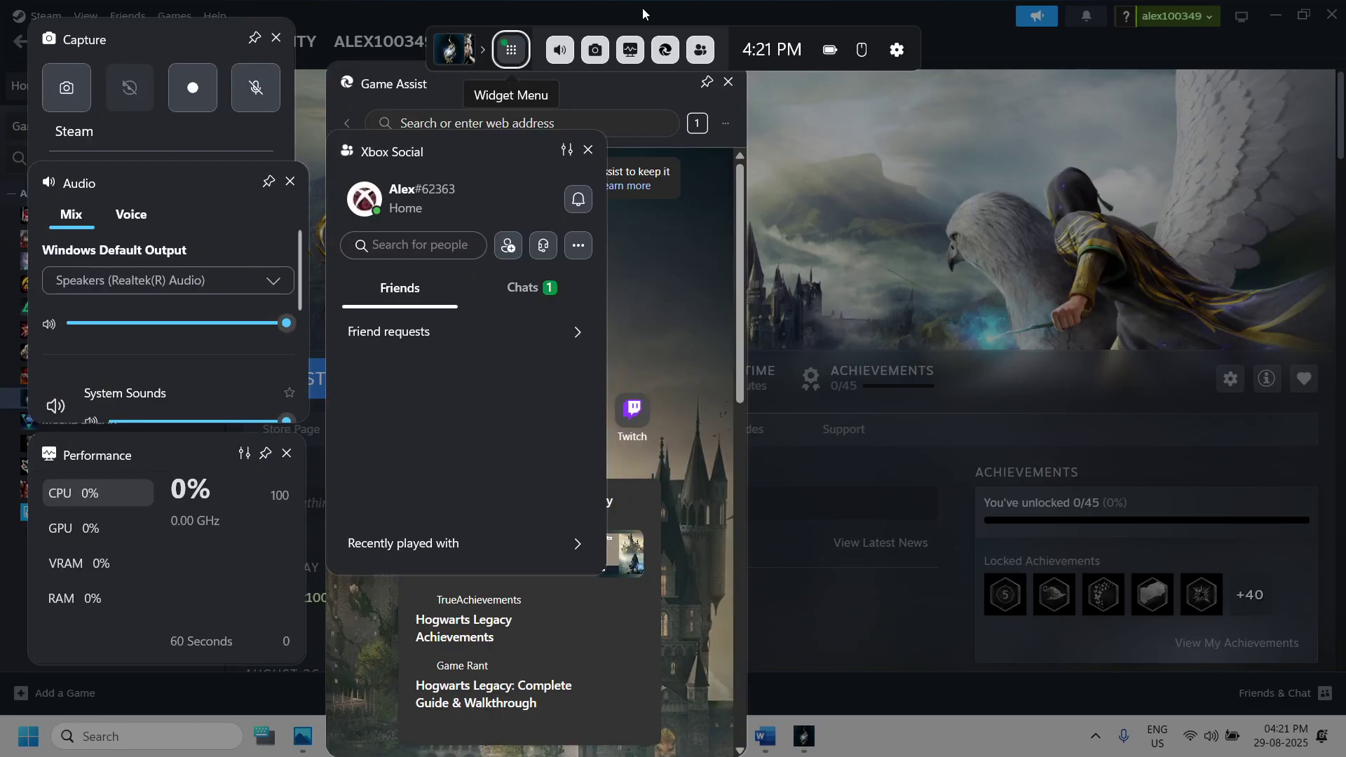
Check the default output device in the Game Bar audio mix, and mute and unmute Hogwarts Legacy
click(560, 52)
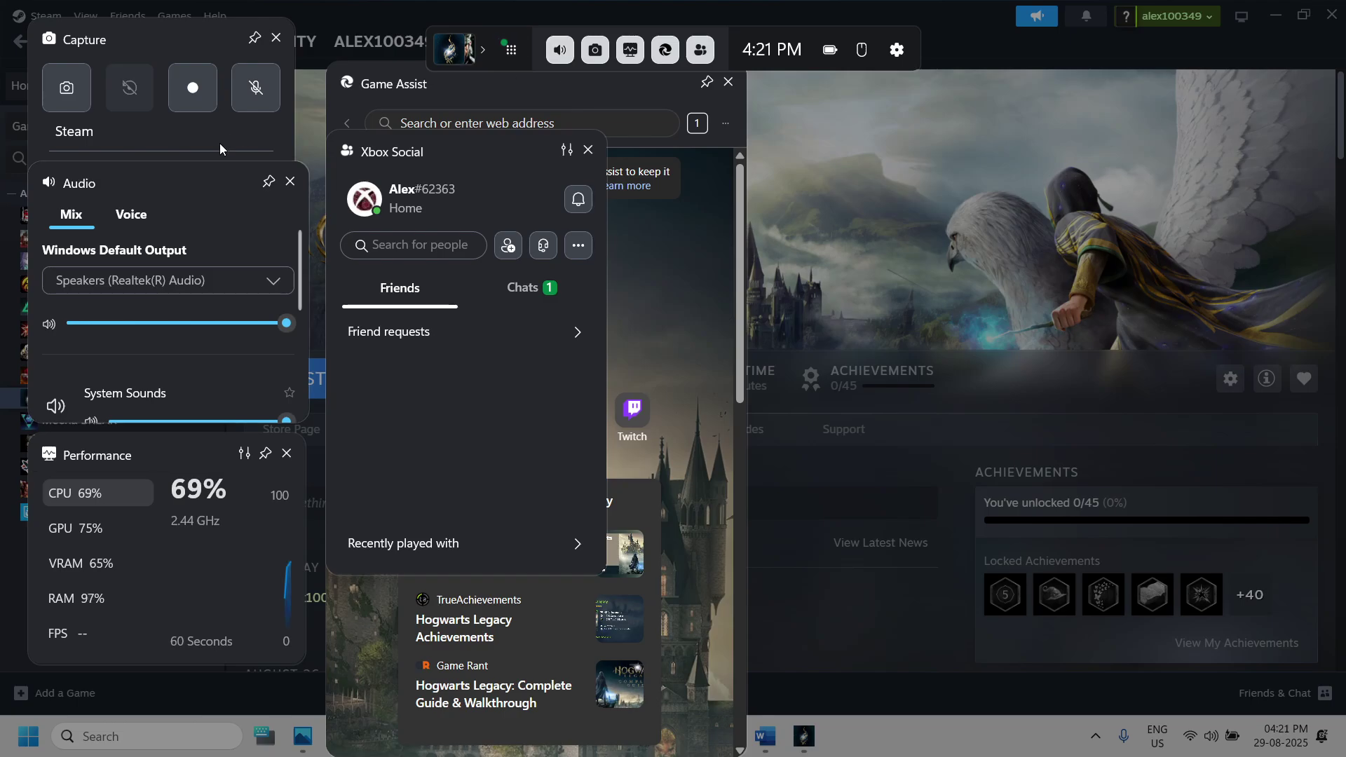
click(163, 281)
click(217, 208)
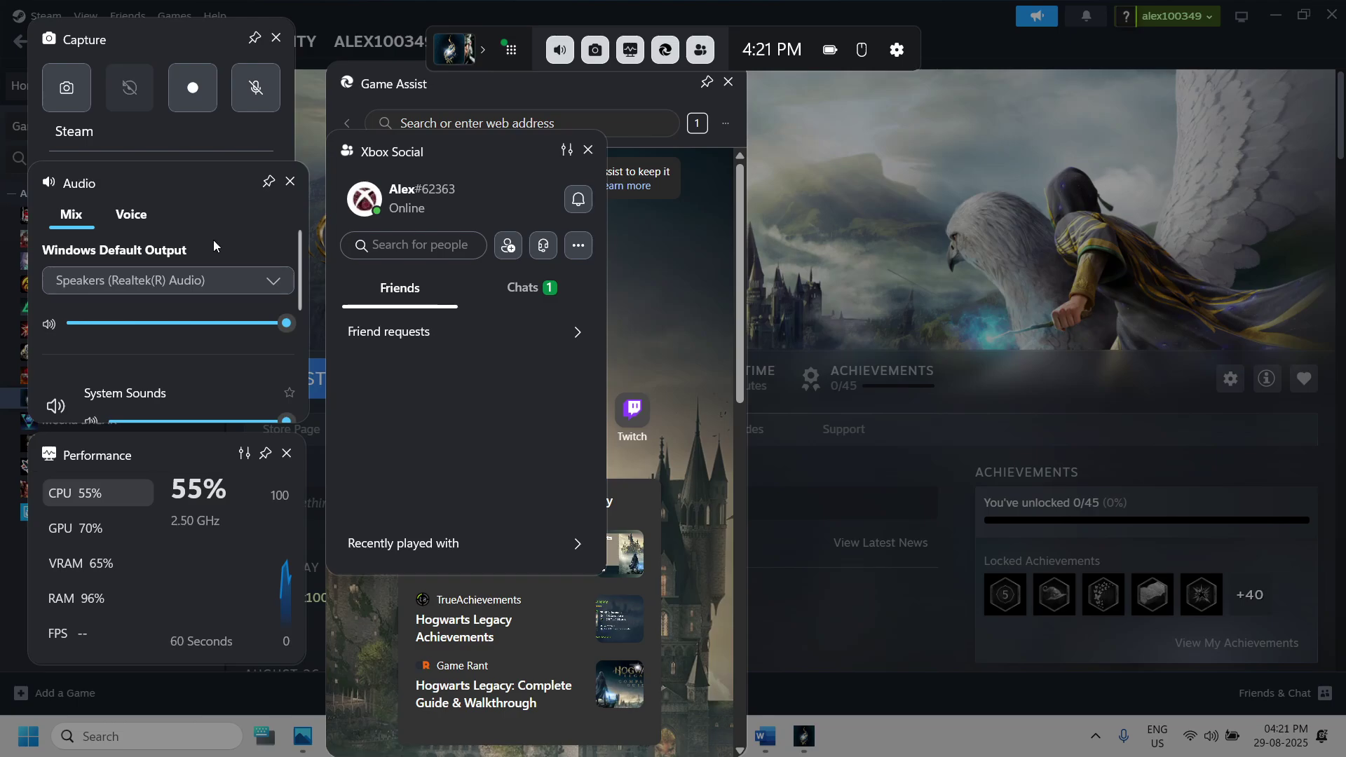
scroll(202, 293, down, 5)
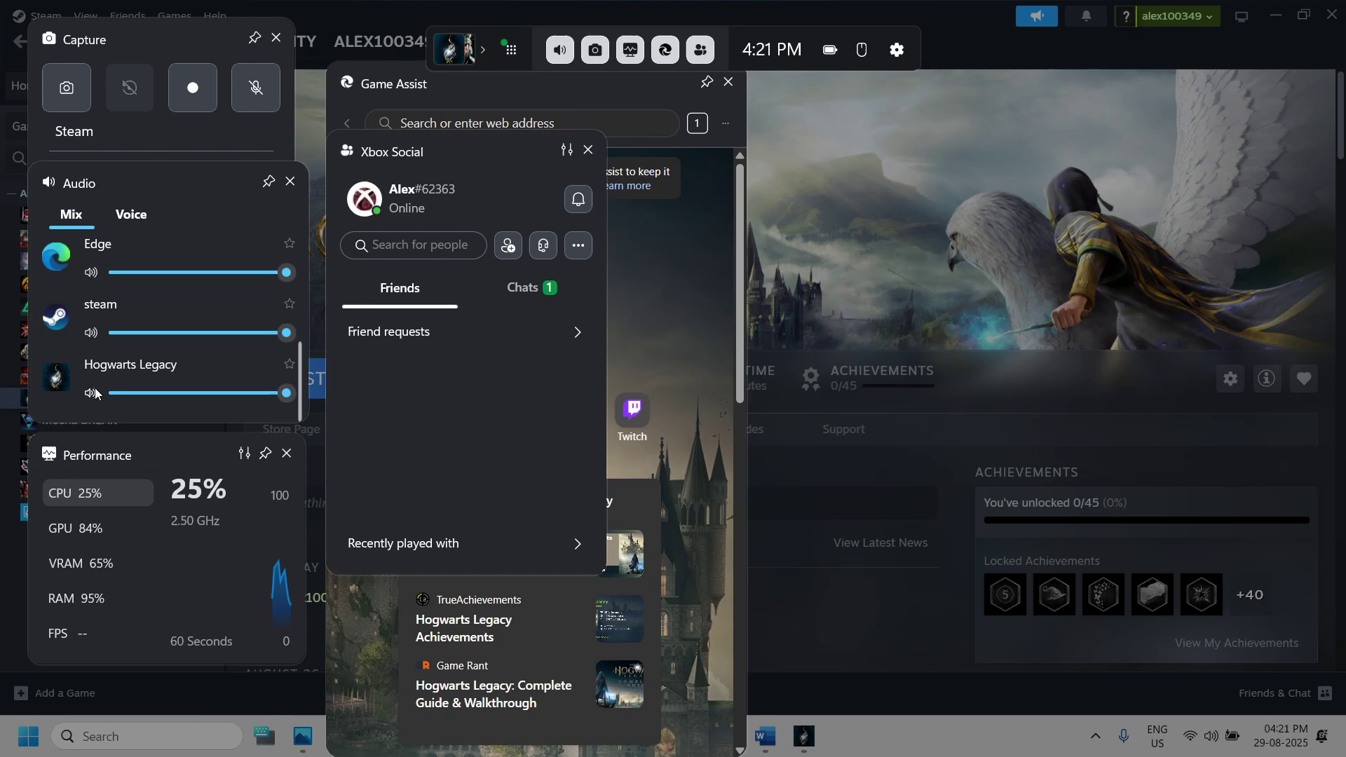
click(91, 395)
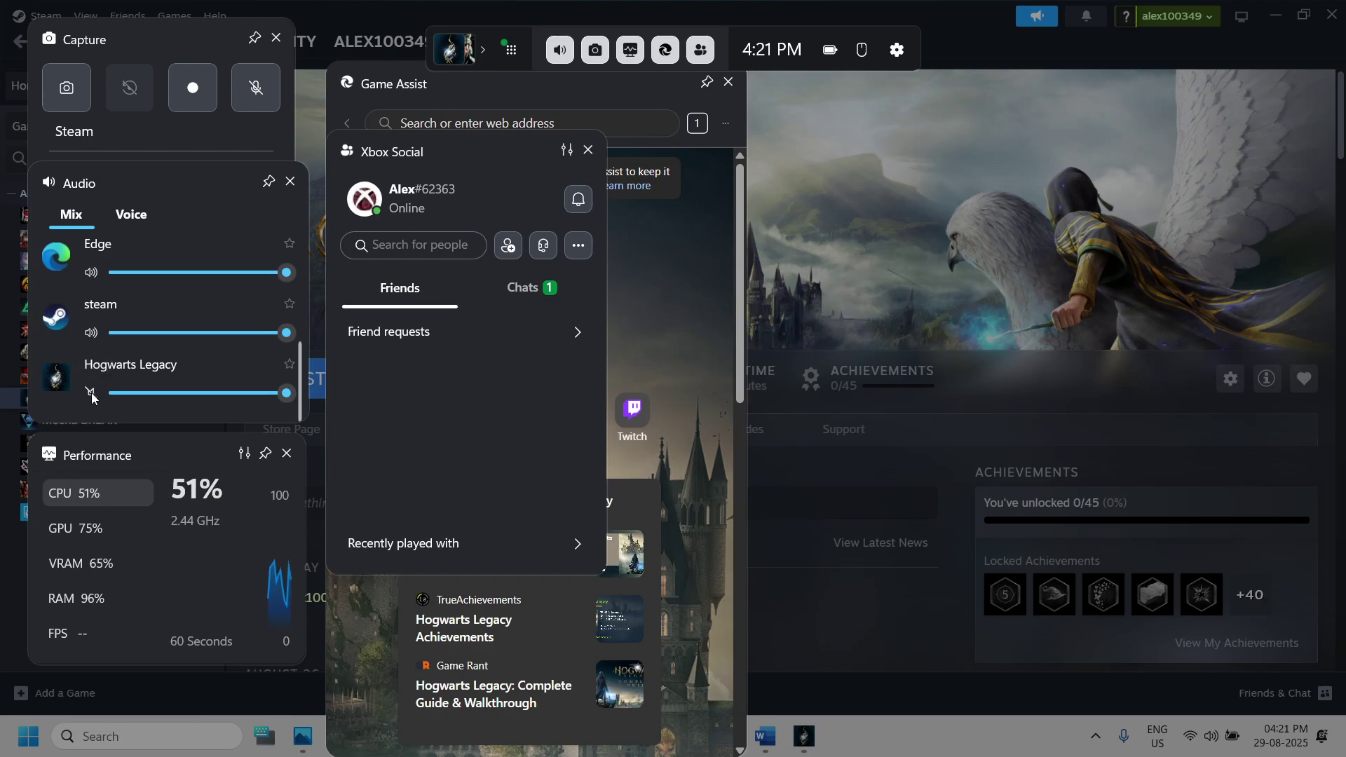
click(90, 397)
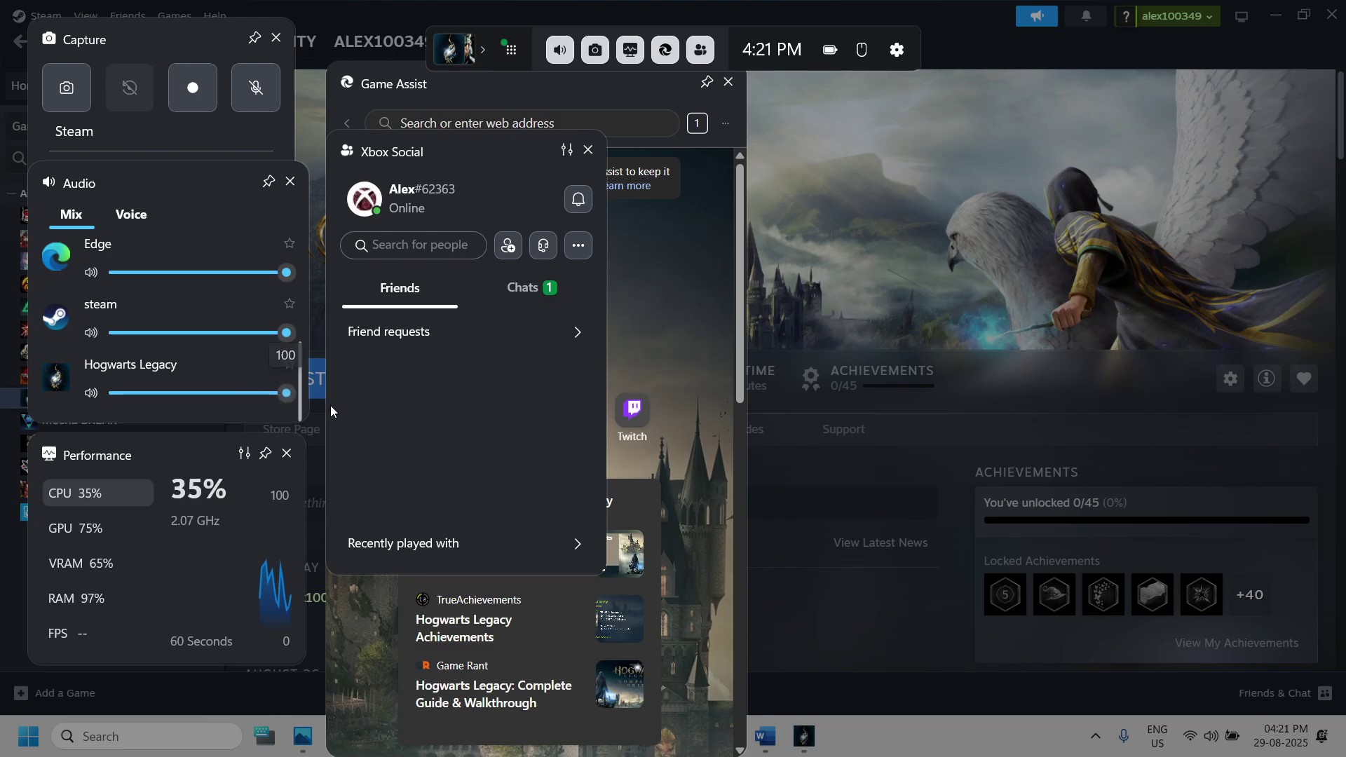
Review the Game Bar's voice input and communications device settings and close the overlay
click(132, 215)
scroll(171, 288, down, 2)
scroll(170, 288, up, 2)
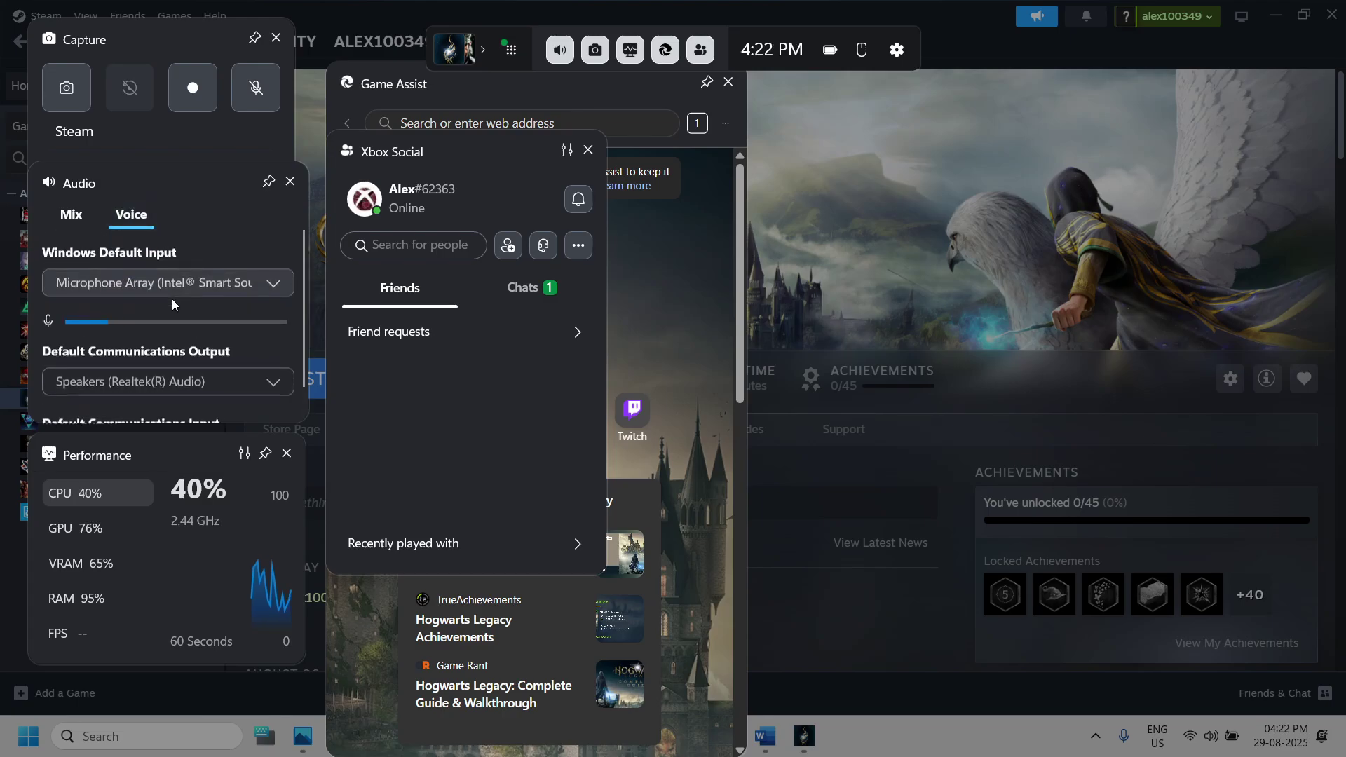
scroll(196, 309, down, 2)
scroll(192, 330, up, 2)
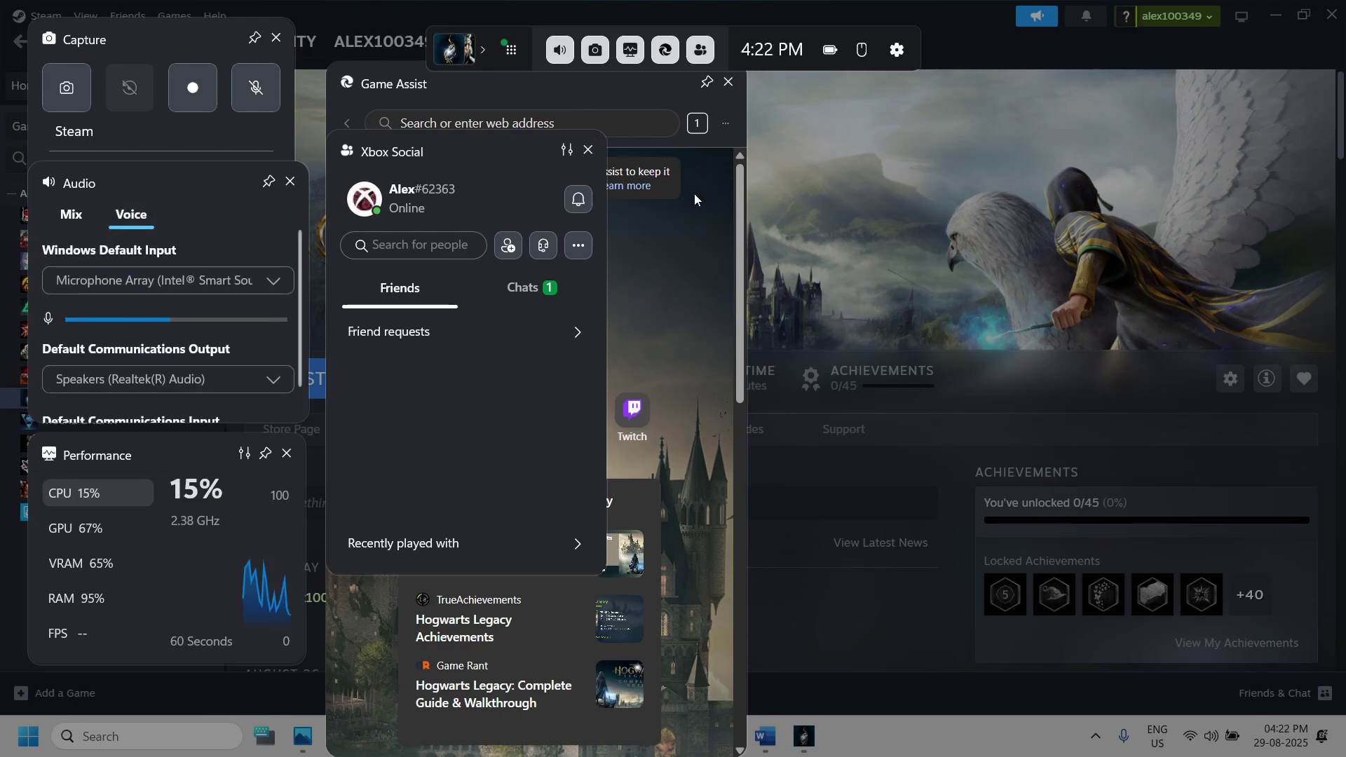
click(931, 138)
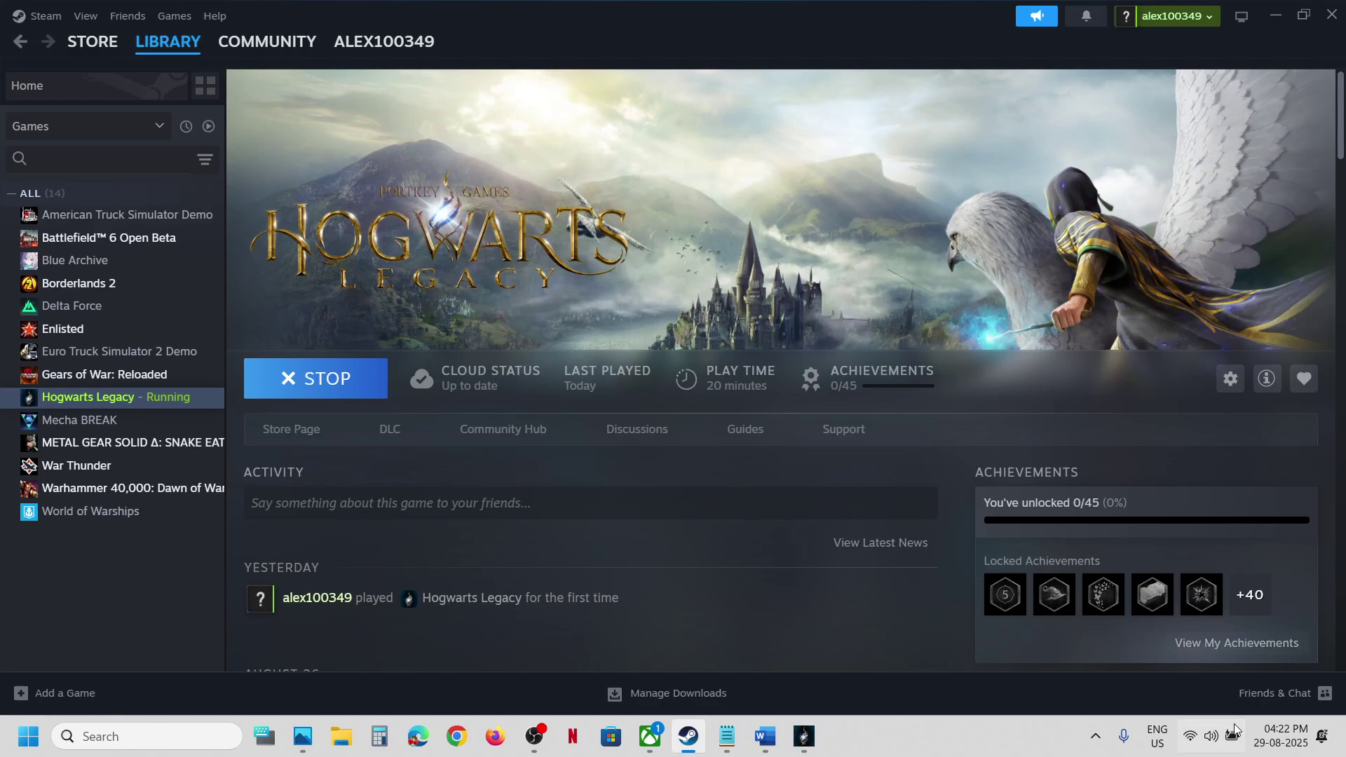
Check the Windows sound output device and the Hogwarts Legacy level in the volume mixer
right_click(1214, 745)
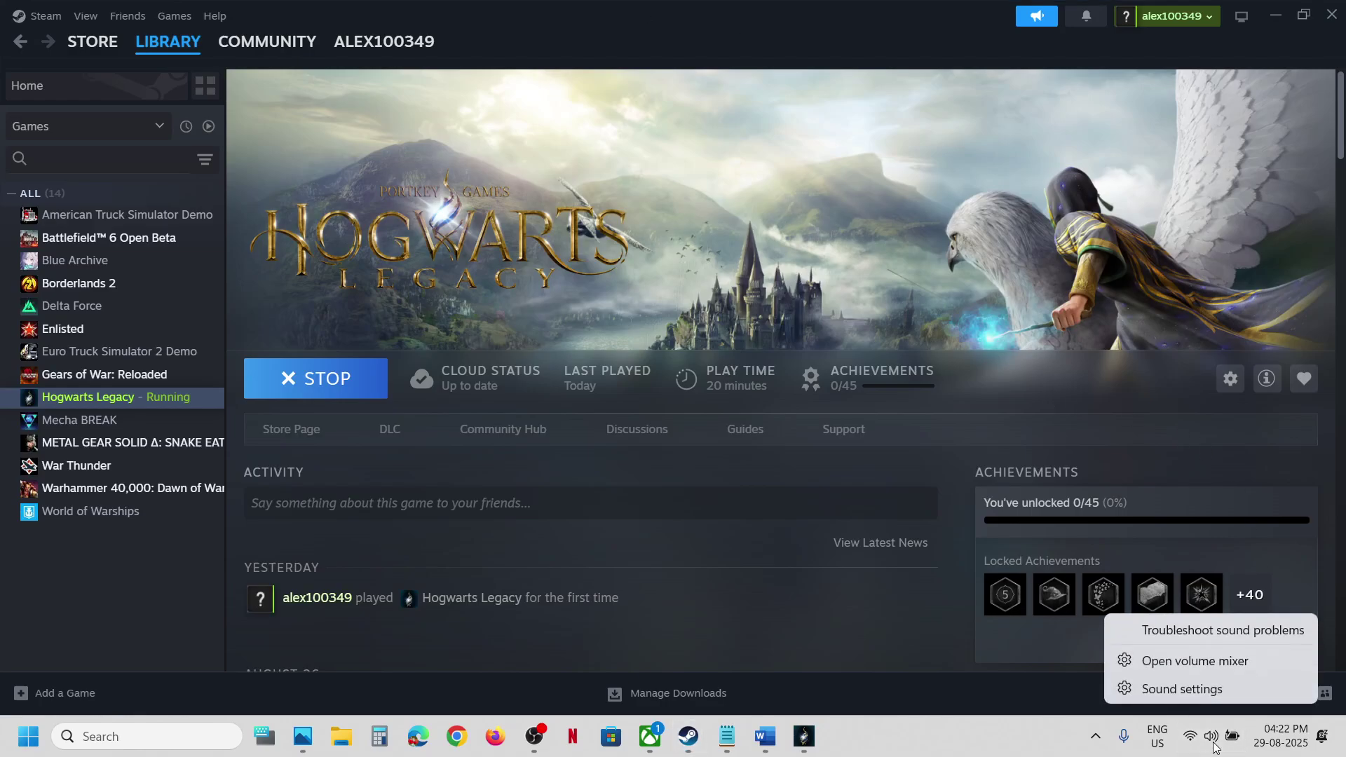
click(1215, 746)
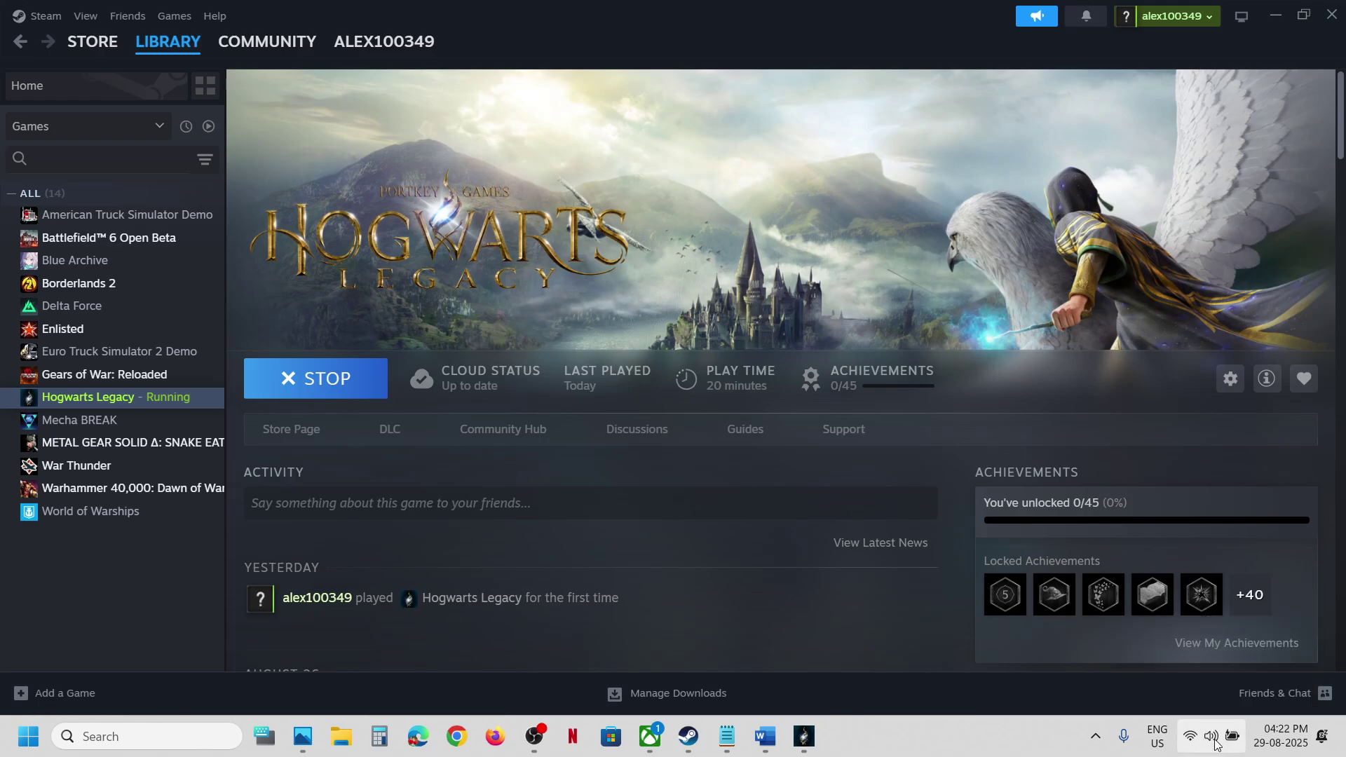
click(1215, 746)
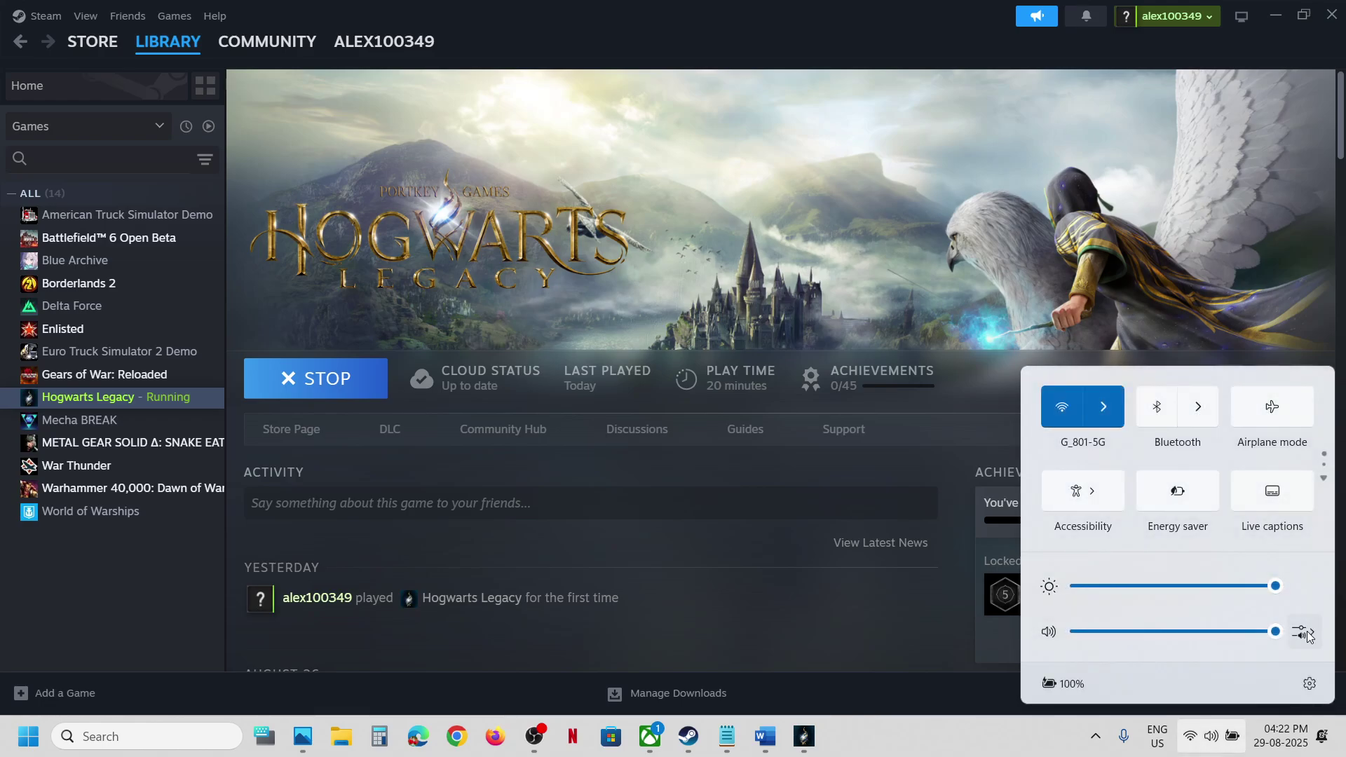
click(1305, 633)
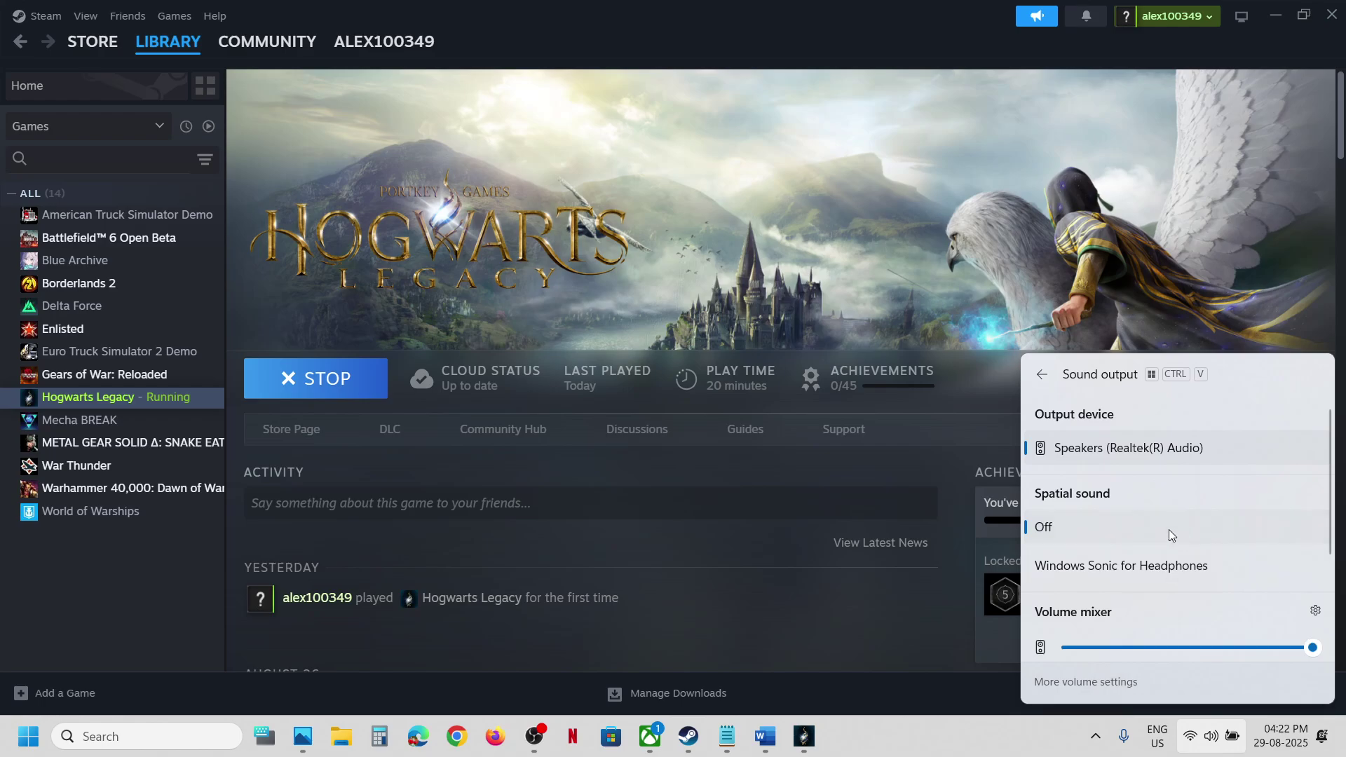
scroll(1168, 451, down, 3)
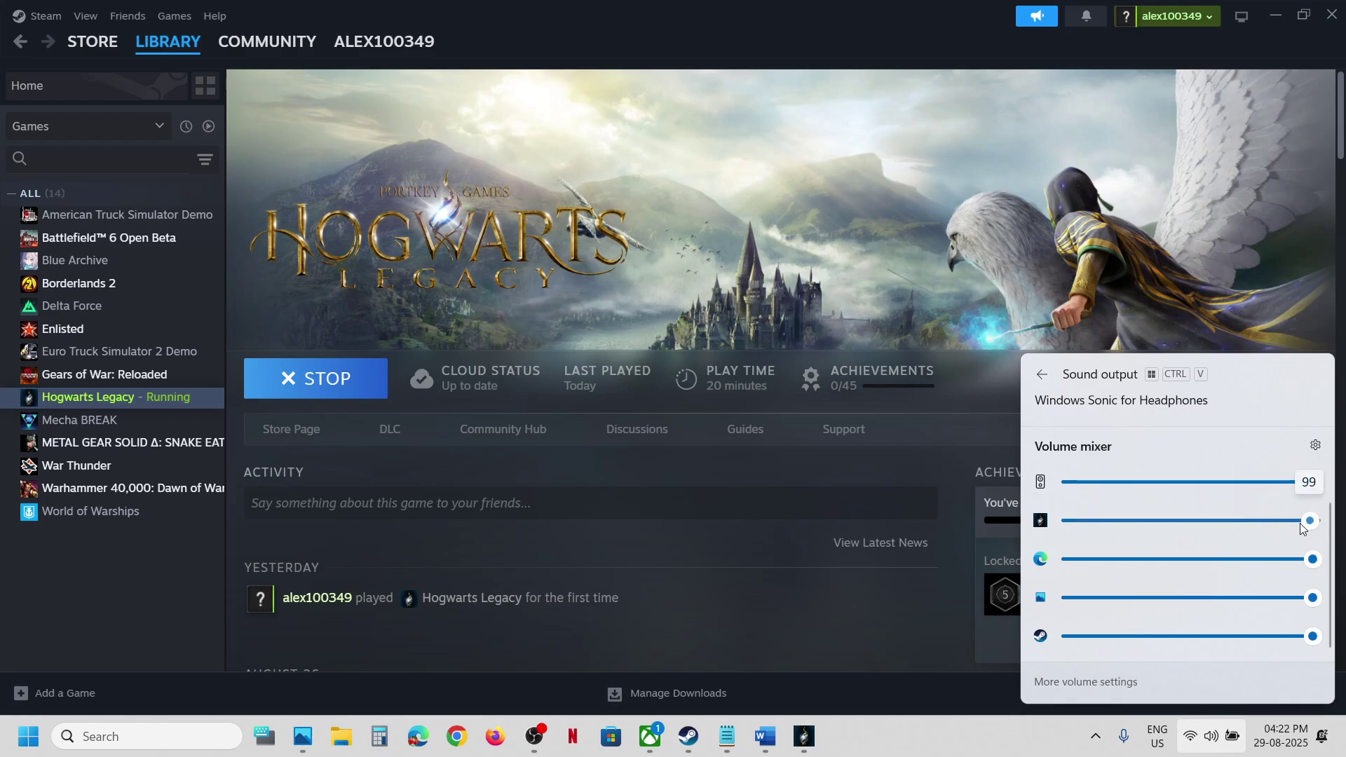
click(967, 346)
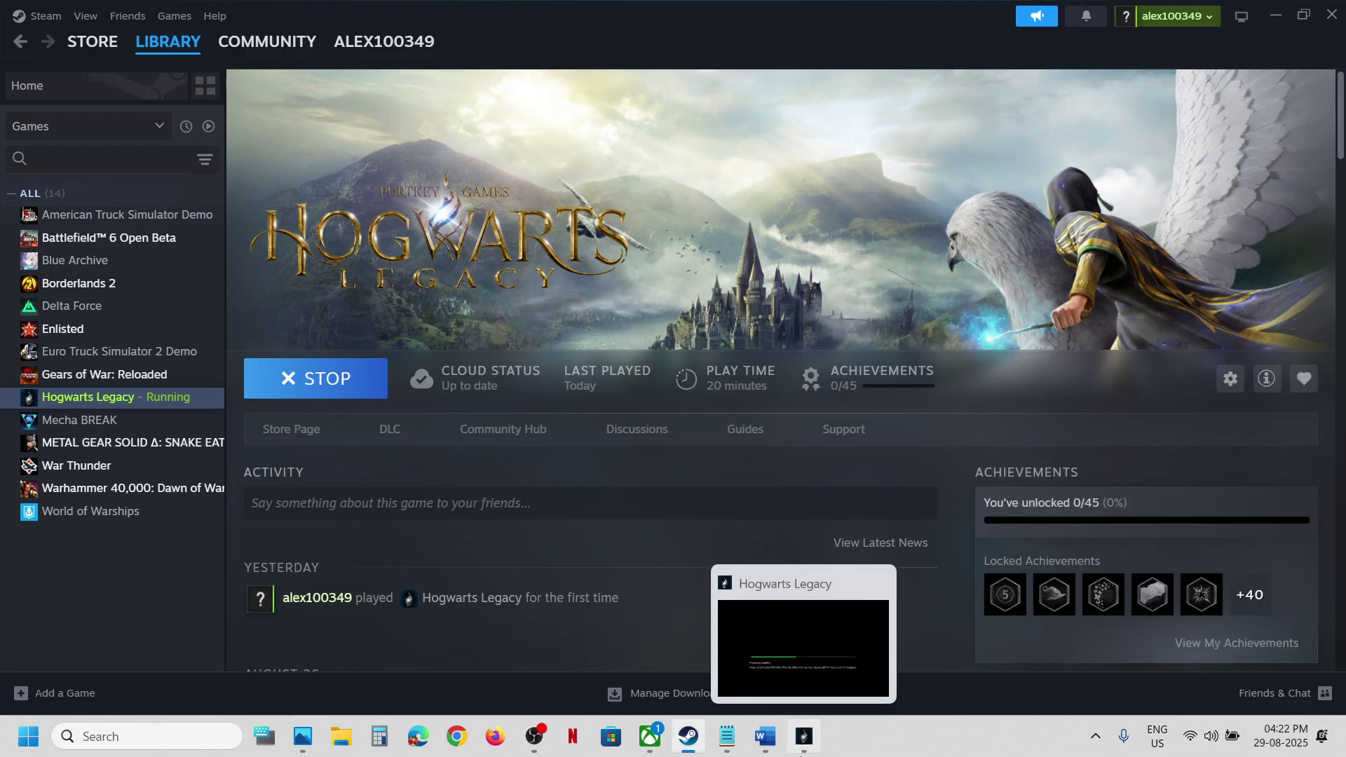
Stop the running Hogwarts Legacy game from the Steam library and confirm closing it
click(802, 751)
key(alt+Tab)
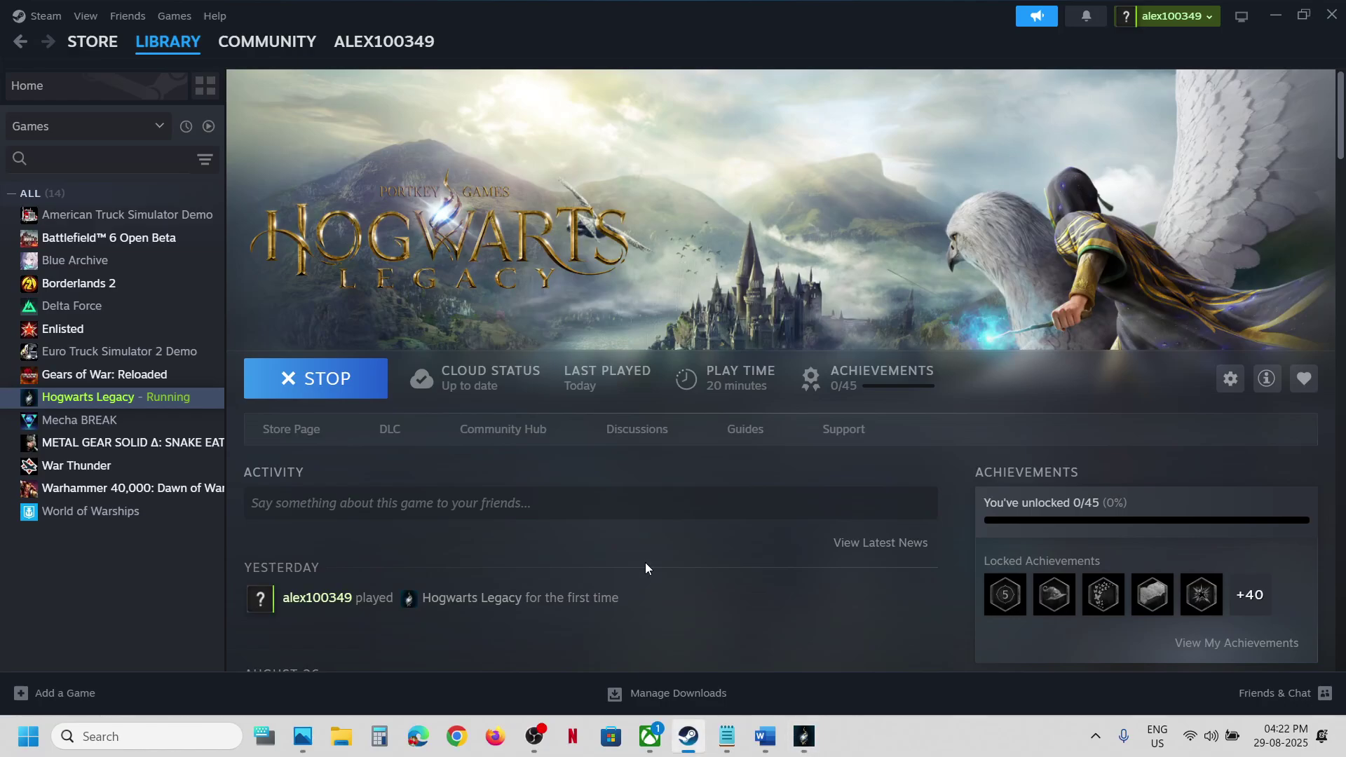
click(315, 379)
click(630, 407)
Check the output device and volume in the Windows Sound settings and close the settings window
click(766, 736)
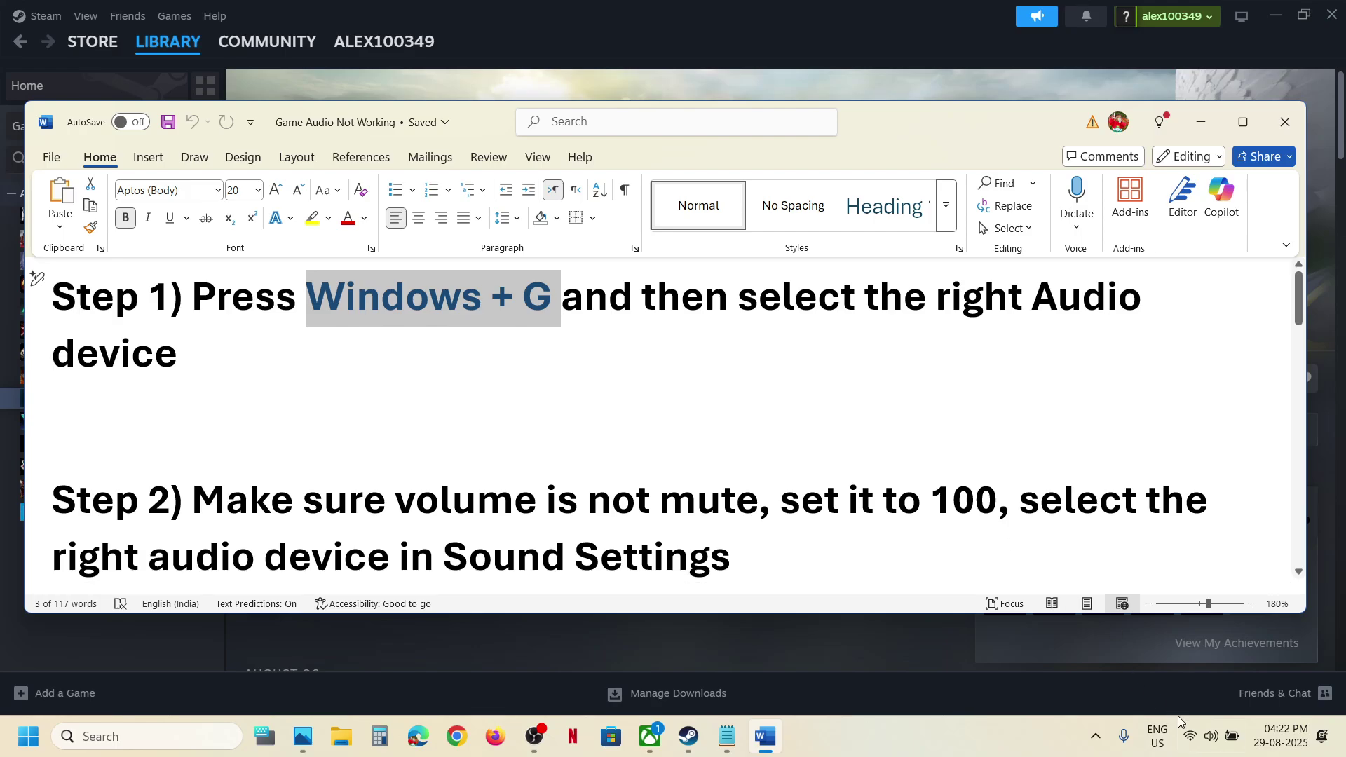
right_click(1215, 747)
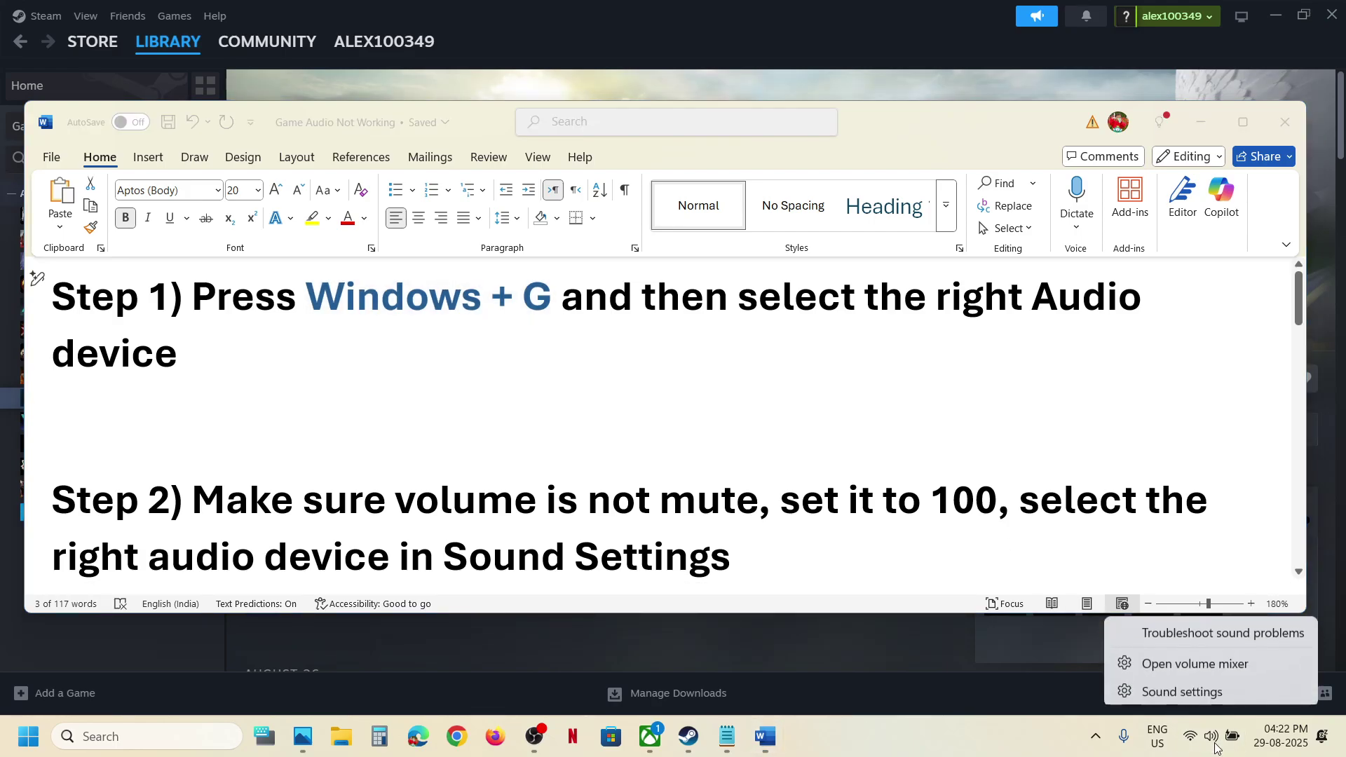
click(1182, 690)
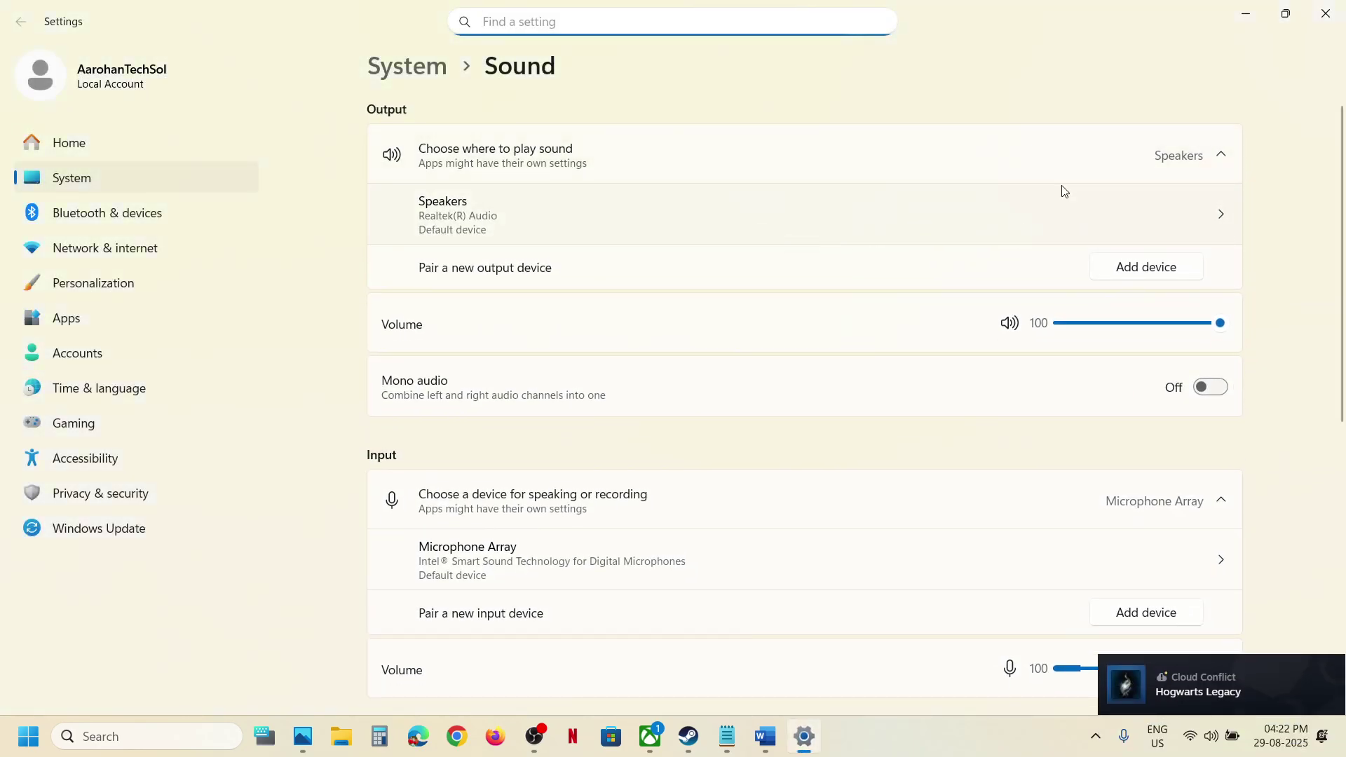
click(1326, 13)
Read Steps 2 to 4 of the Word troubleshooting notes, highlighting the "Sample rate to 48/44k" text
scroll(635, 343, down, 2)
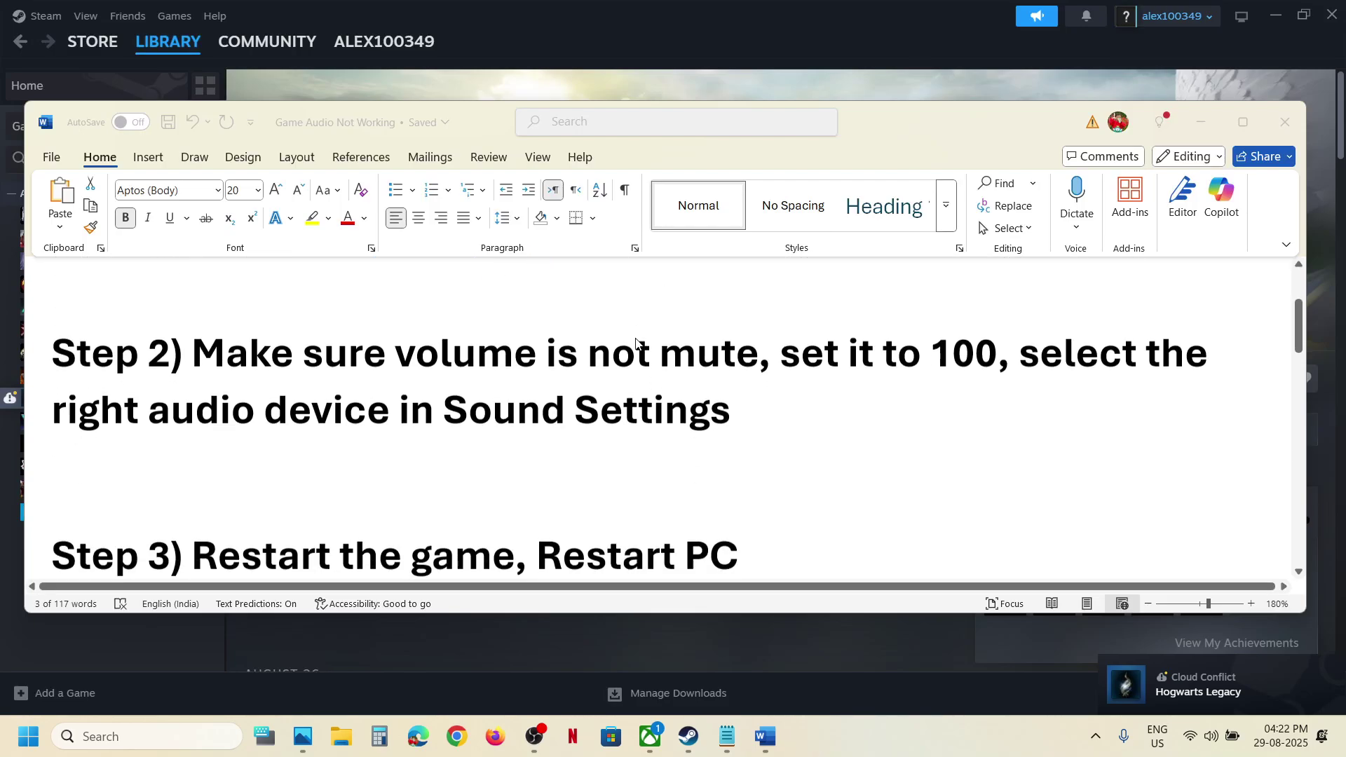
scroll(634, 341, down, 2)
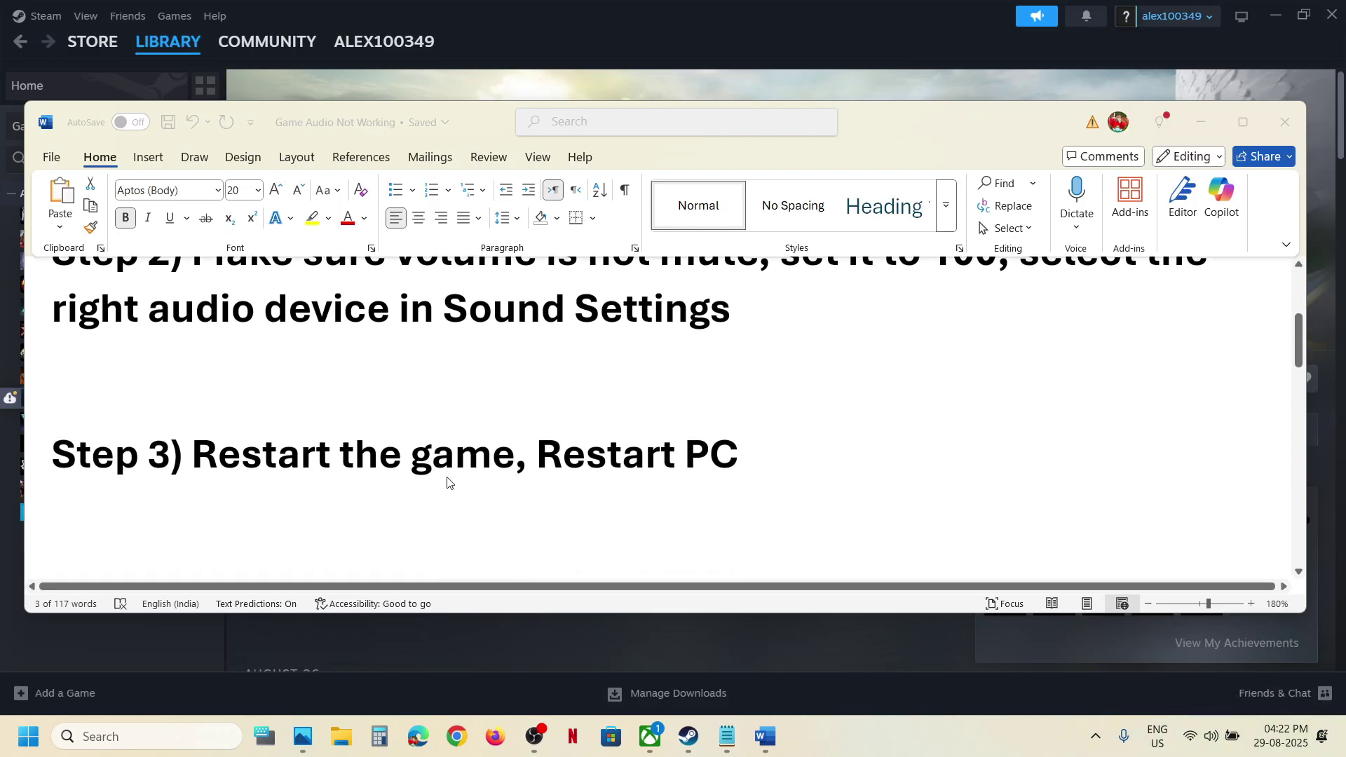
click(546, 462)
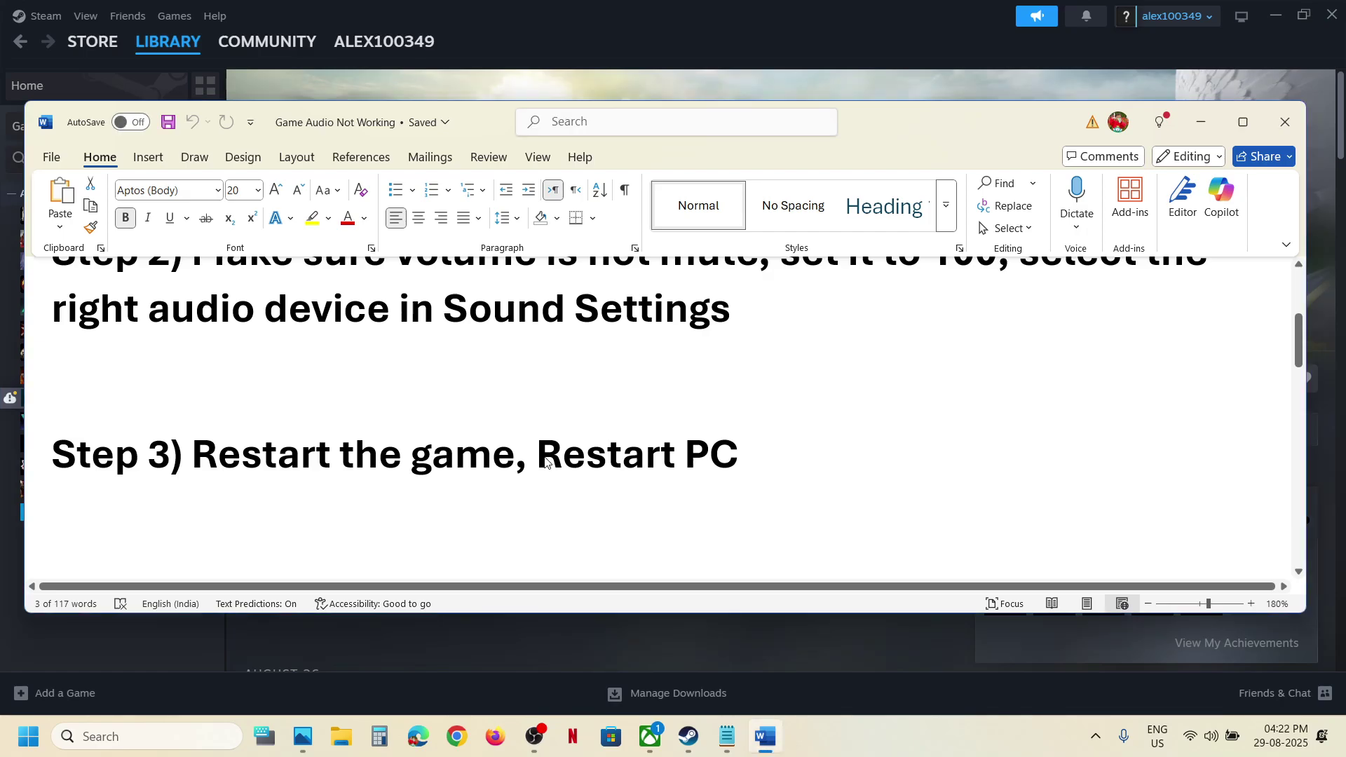
double_click(547, 457)
click(300, 456)
scroll(306, 448, down, 4)
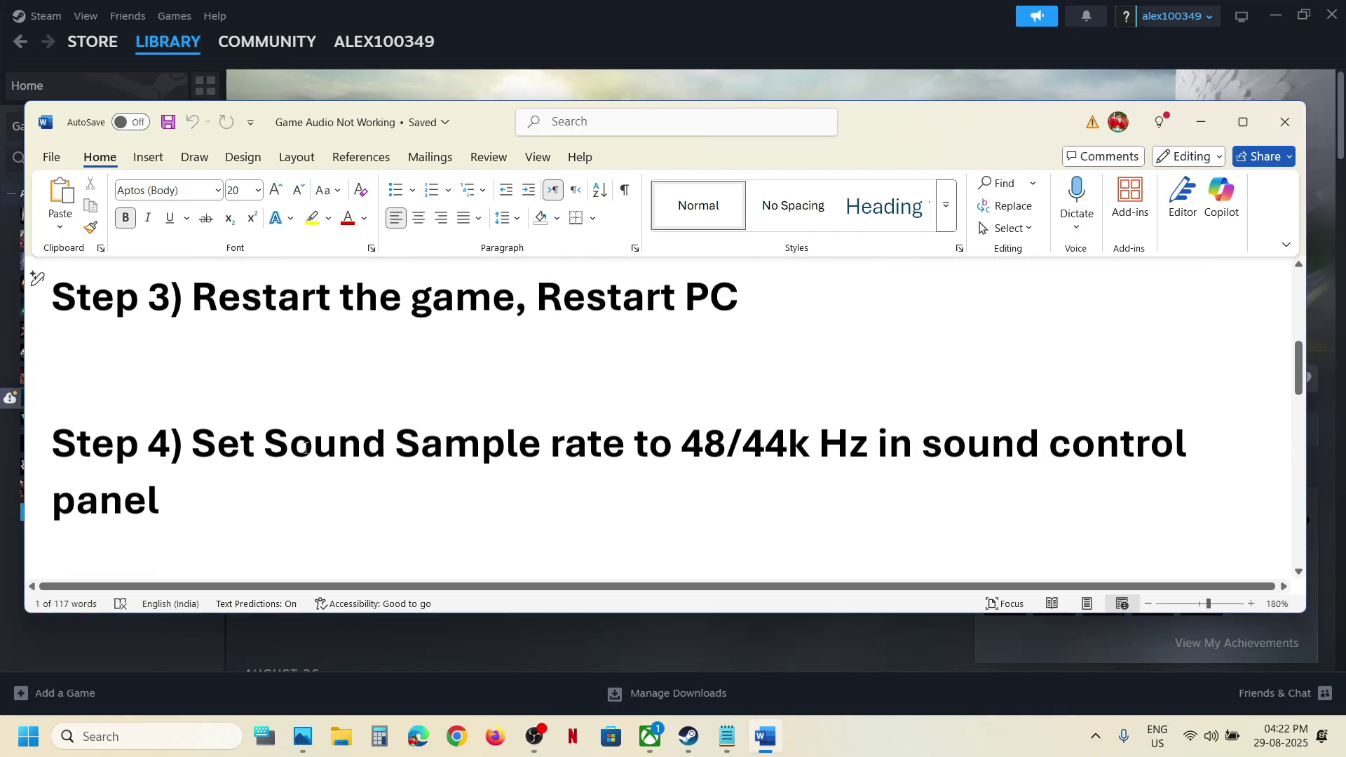
drag(400, 422, 817, 422)
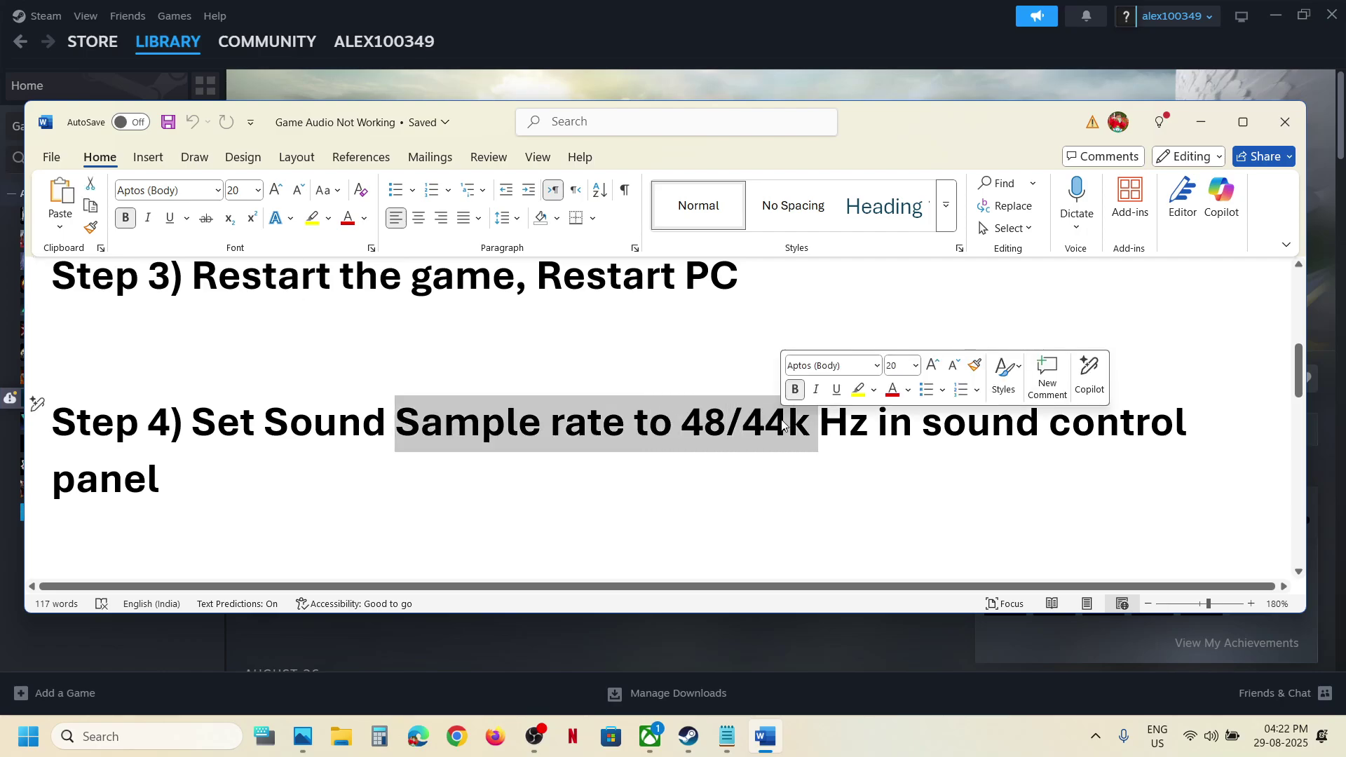
Switch to the Windows Control Panel and open the Sound dialog under Hardware and Sound
click(646, 70)
click(149, 739)
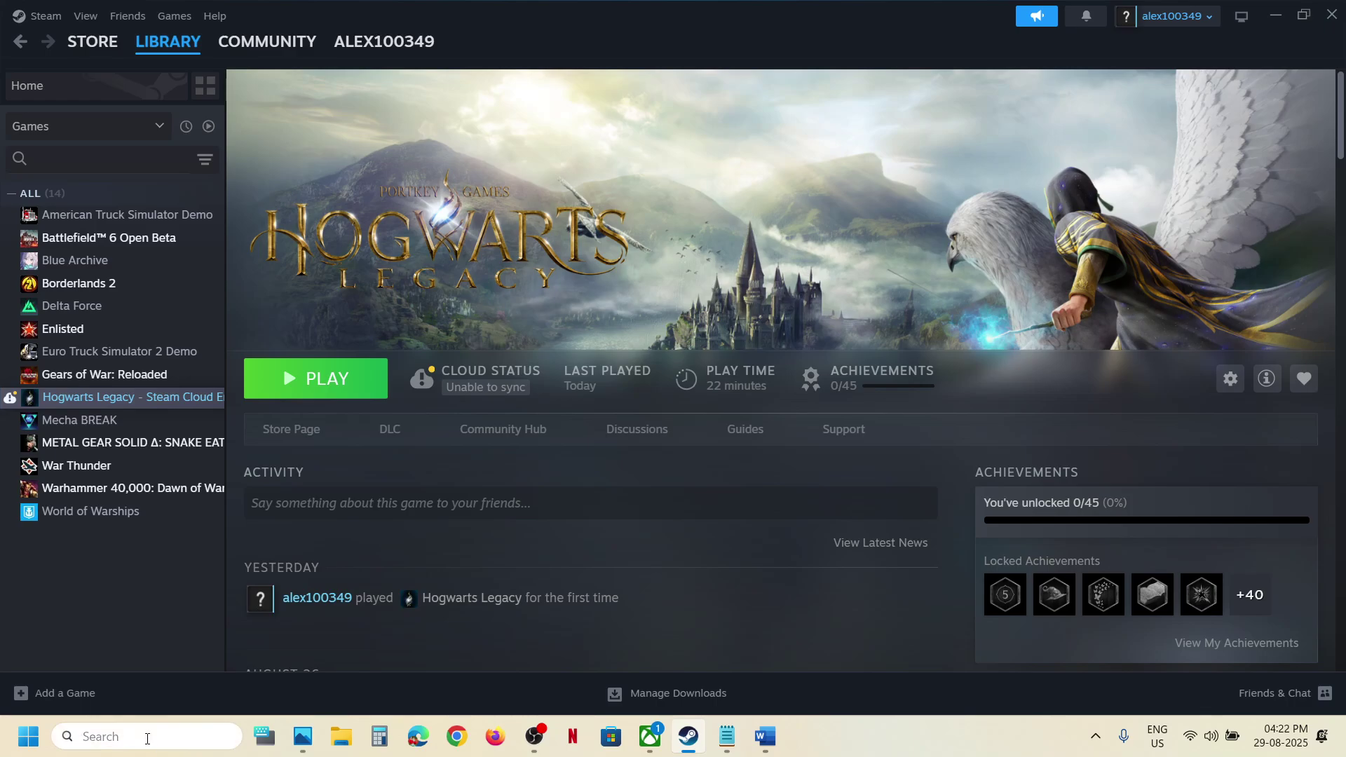
text(control)
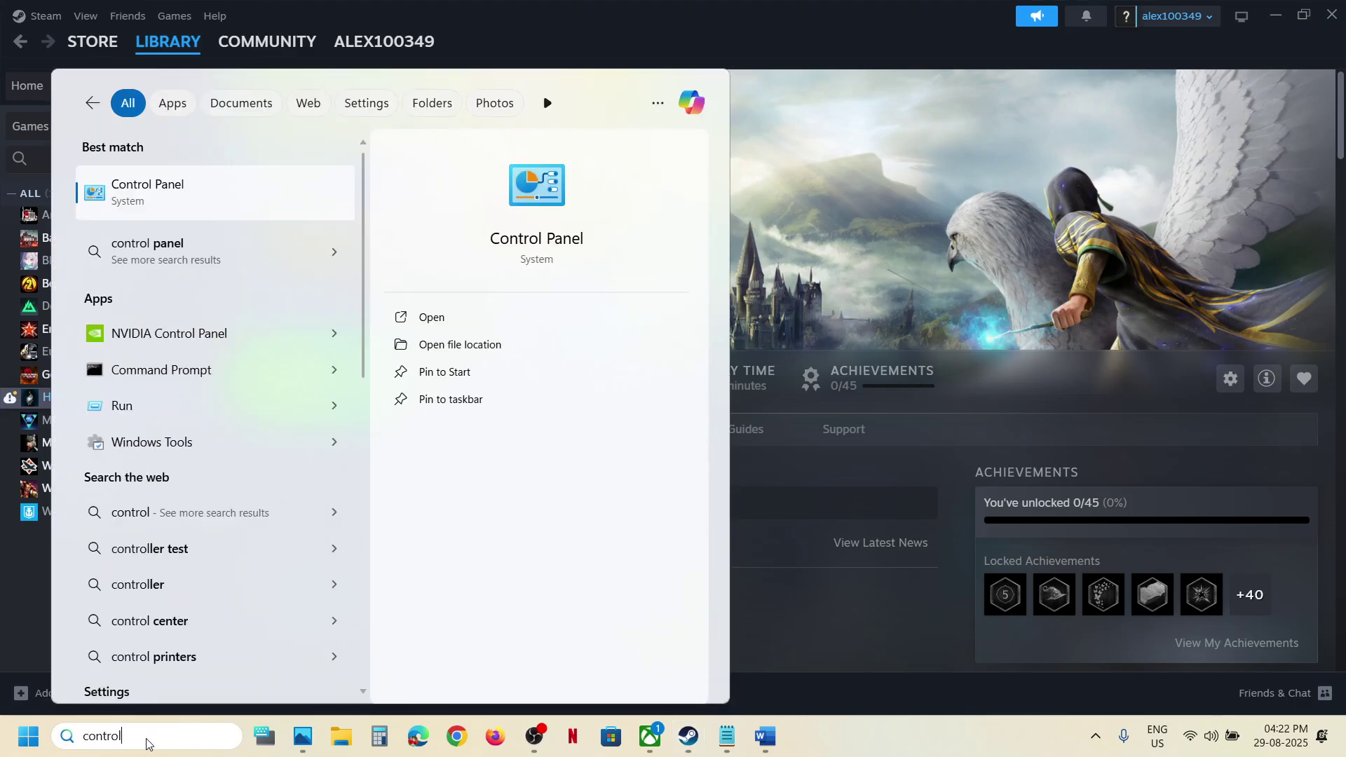
key(Escape)
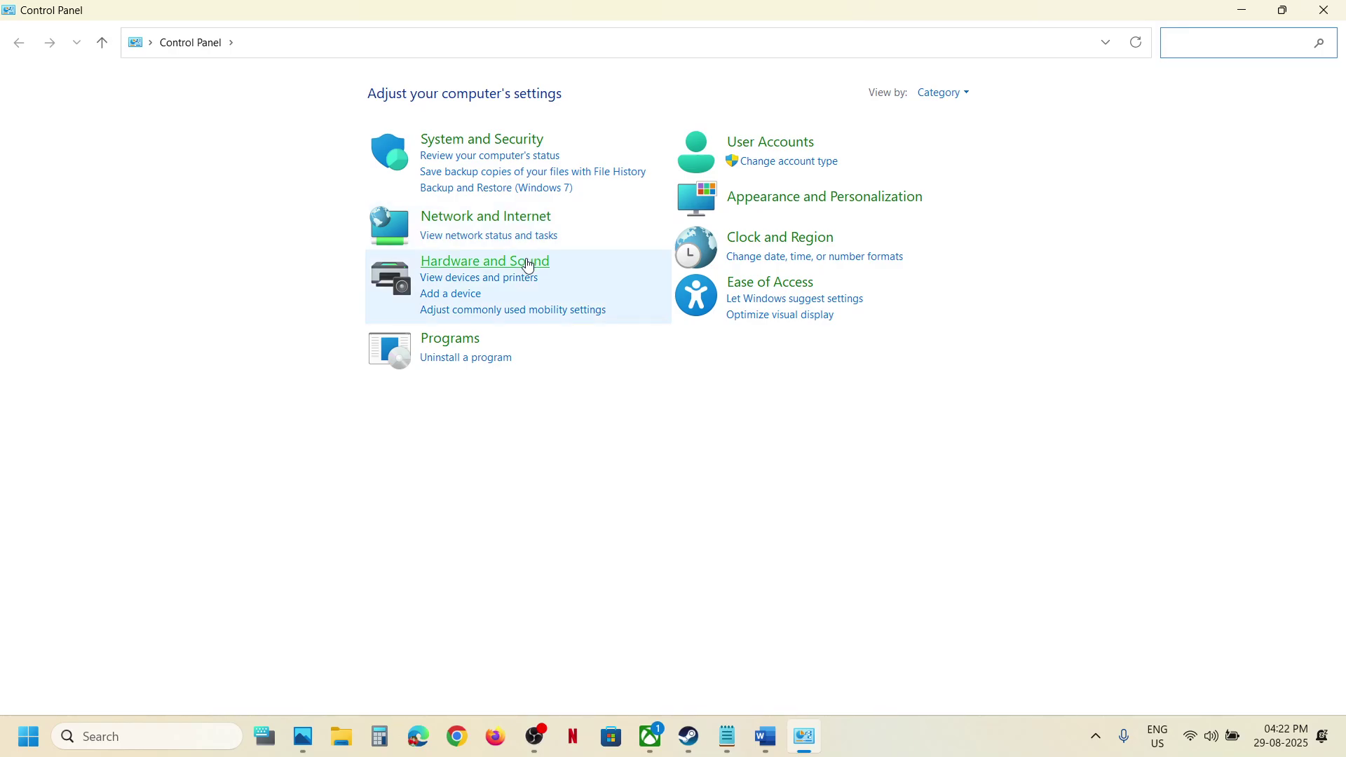
click(527, 264)
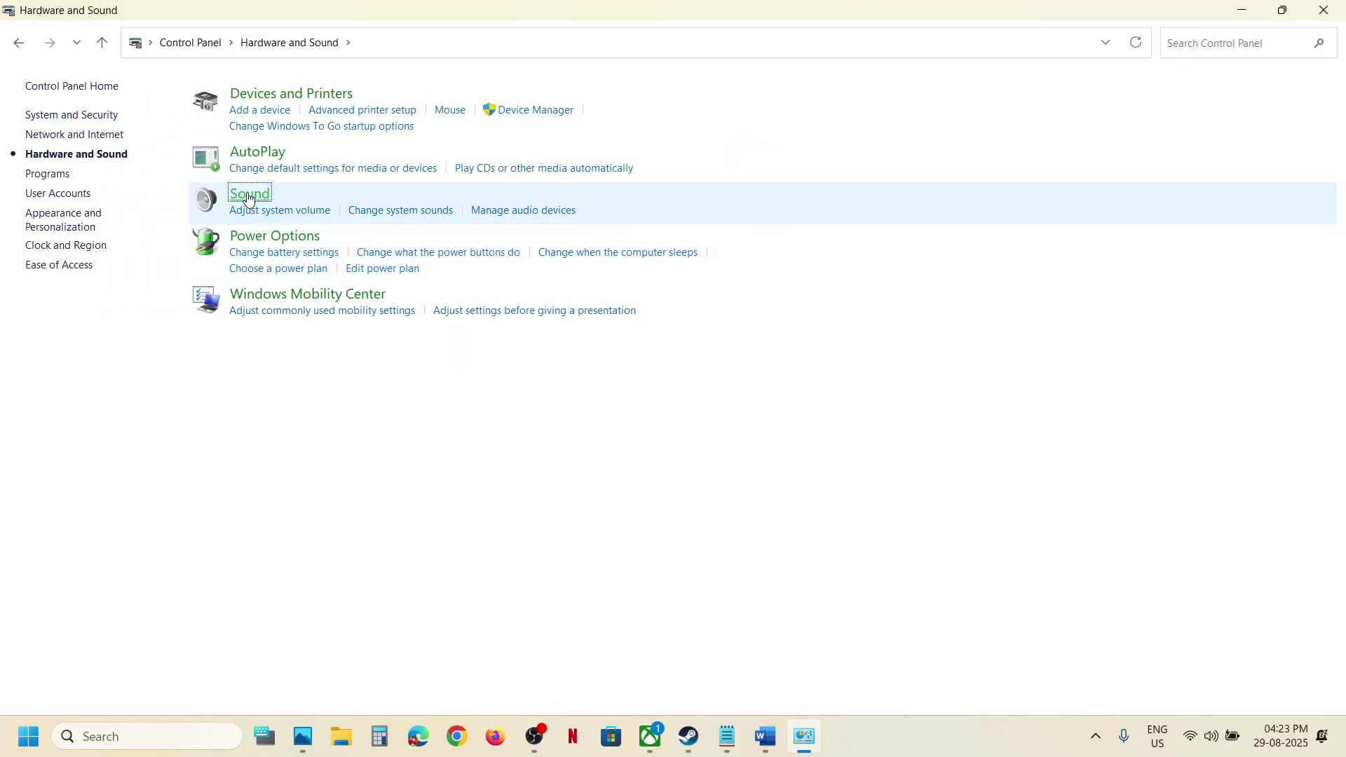
Open the advanced properties of the Realtek Speakers playback device
click(228, 216)
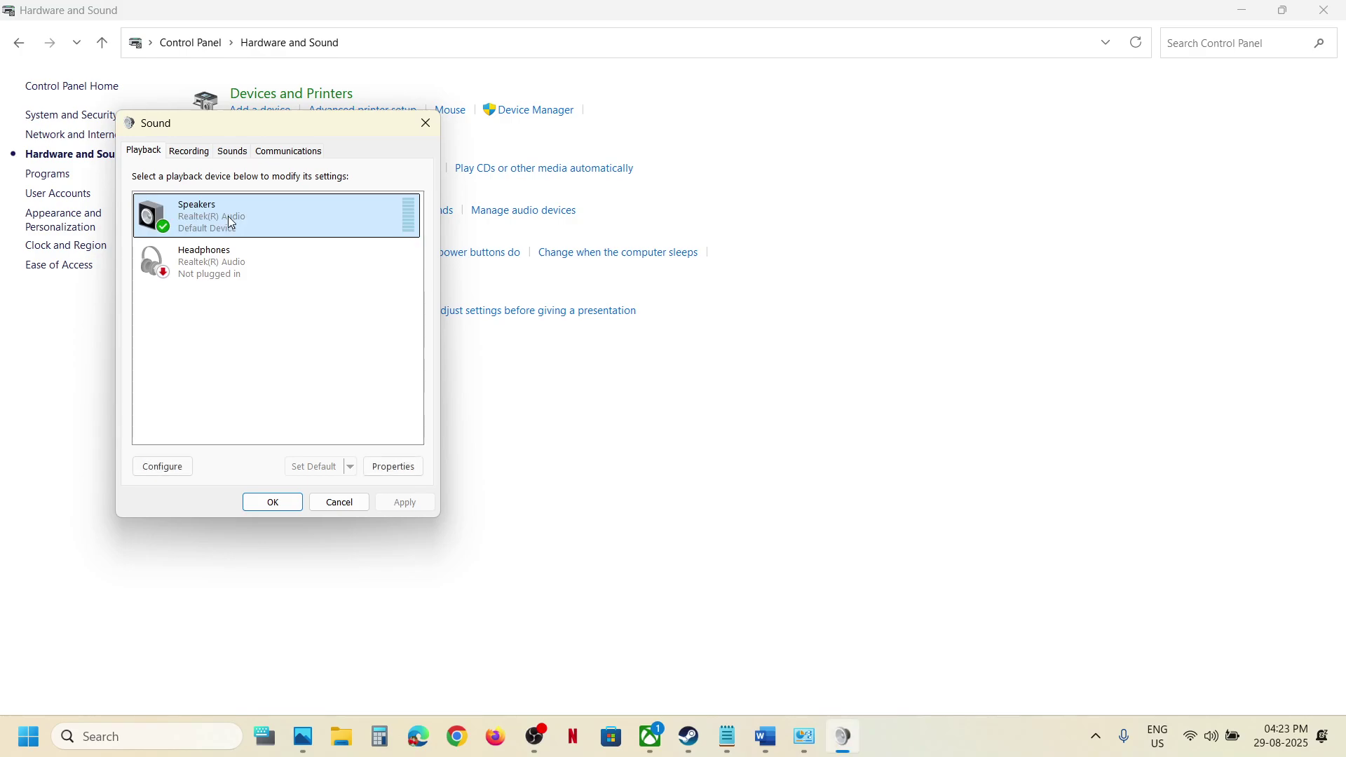
right_click(236, 225)
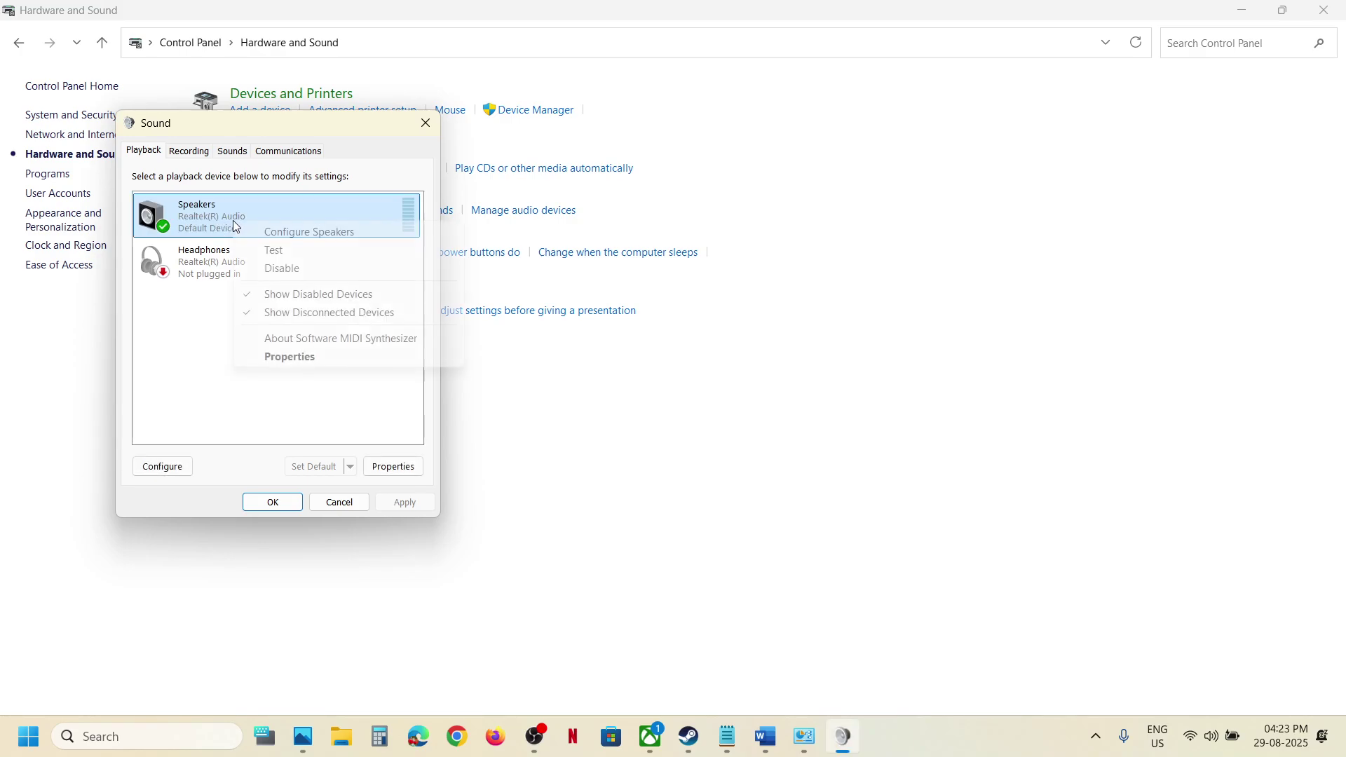
click(280, 355)
click(247, 215)
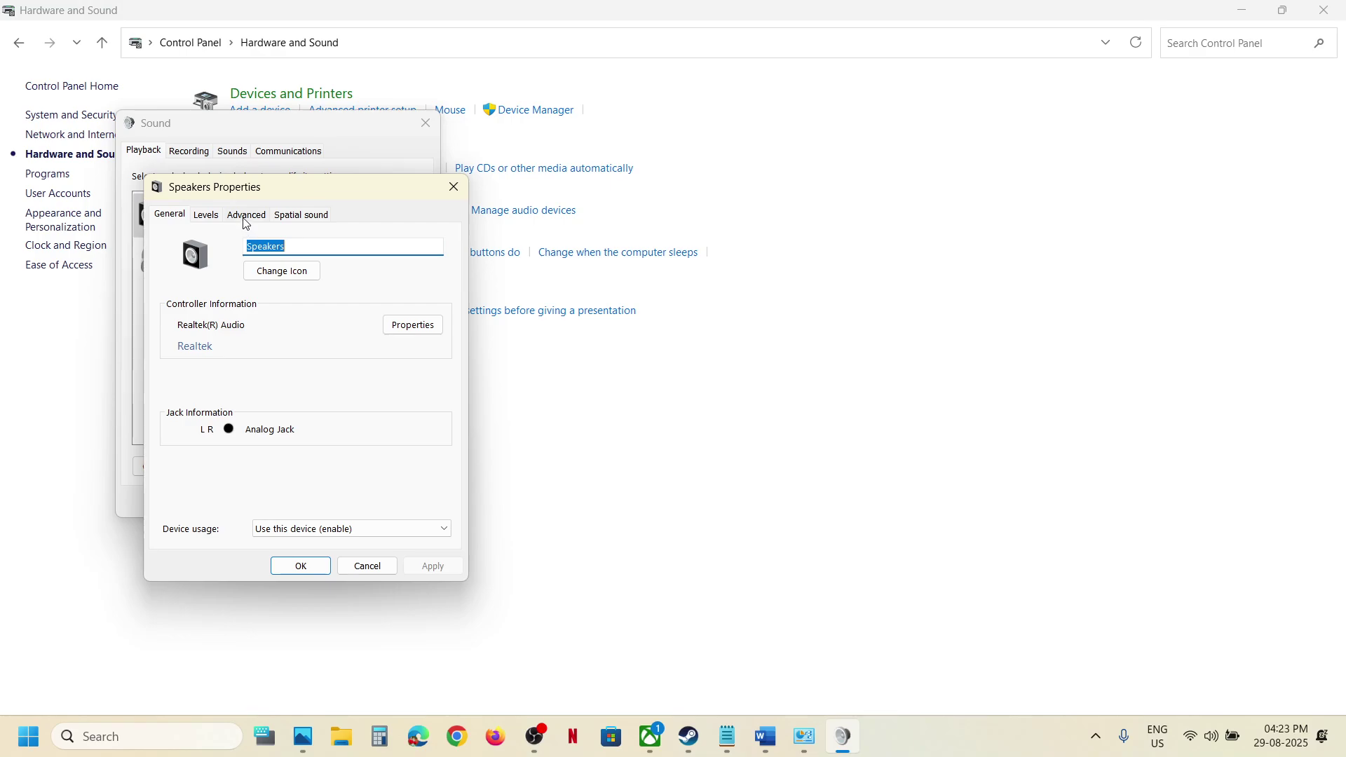
Set the speakers' default format to 24 bit, 44100 Hz and apply the change
click(252, 298)
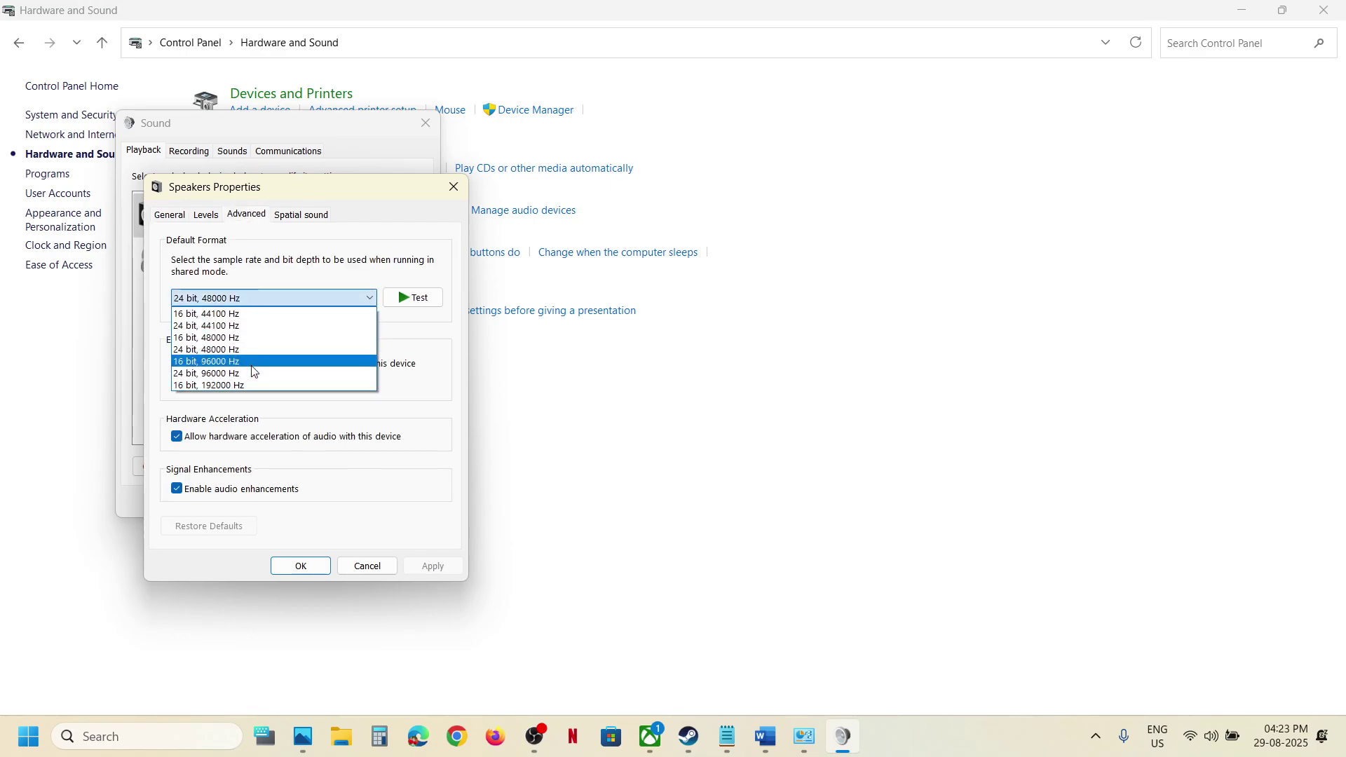
click(212, 355)
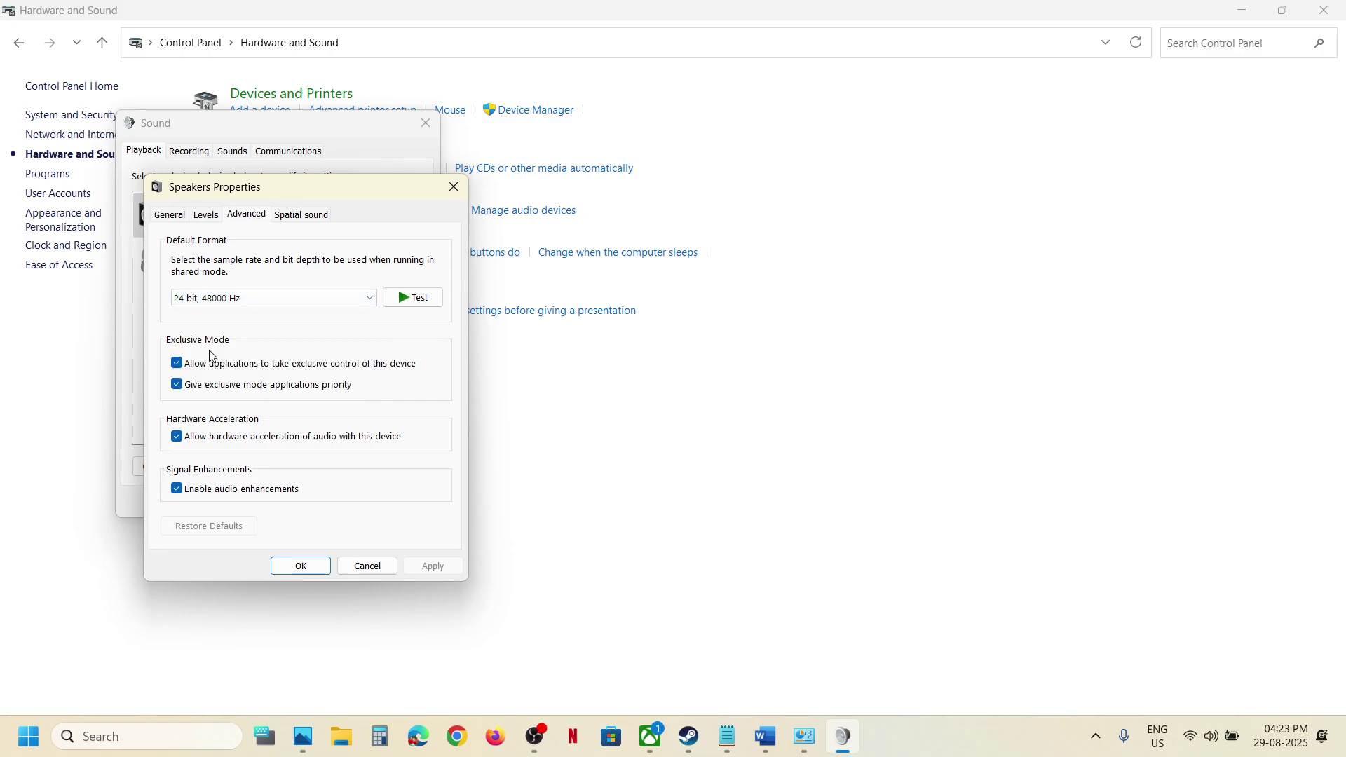
click(238, 299)
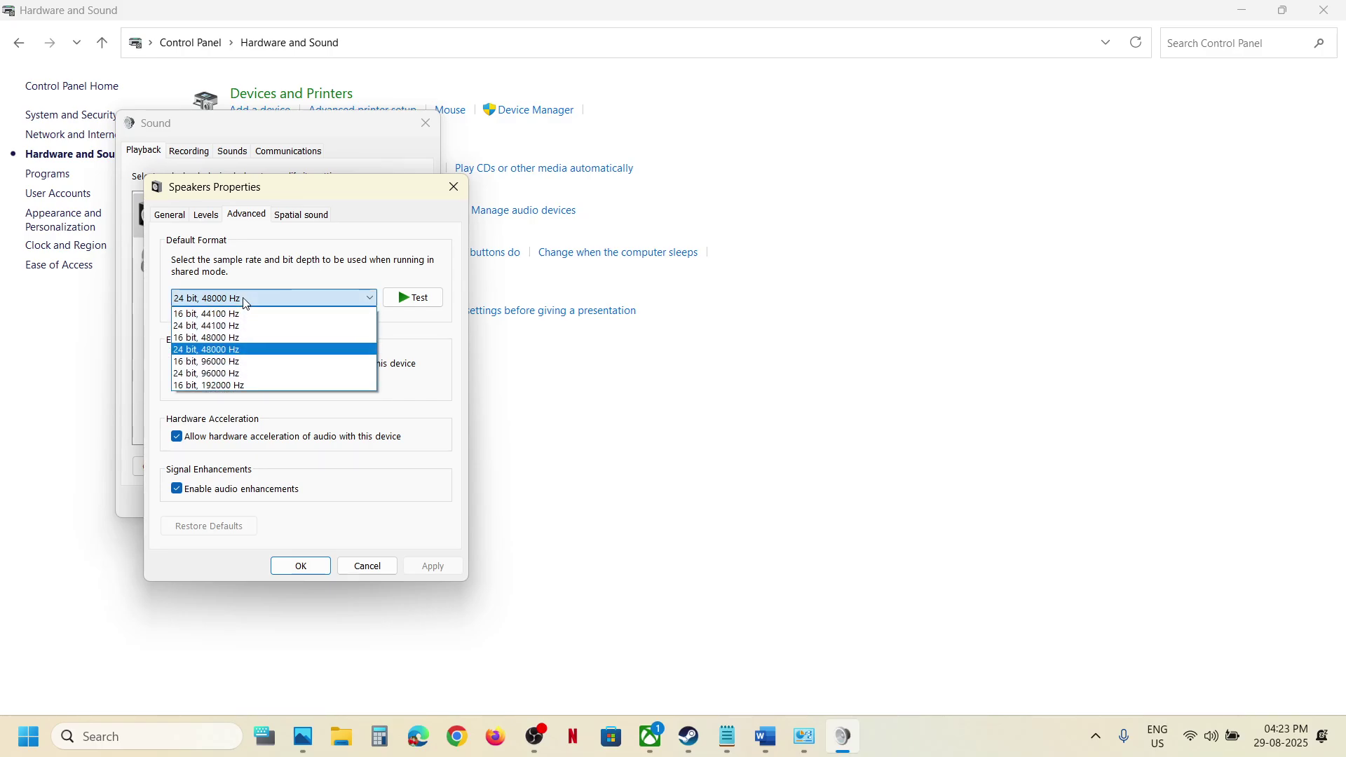
click(189, 325)
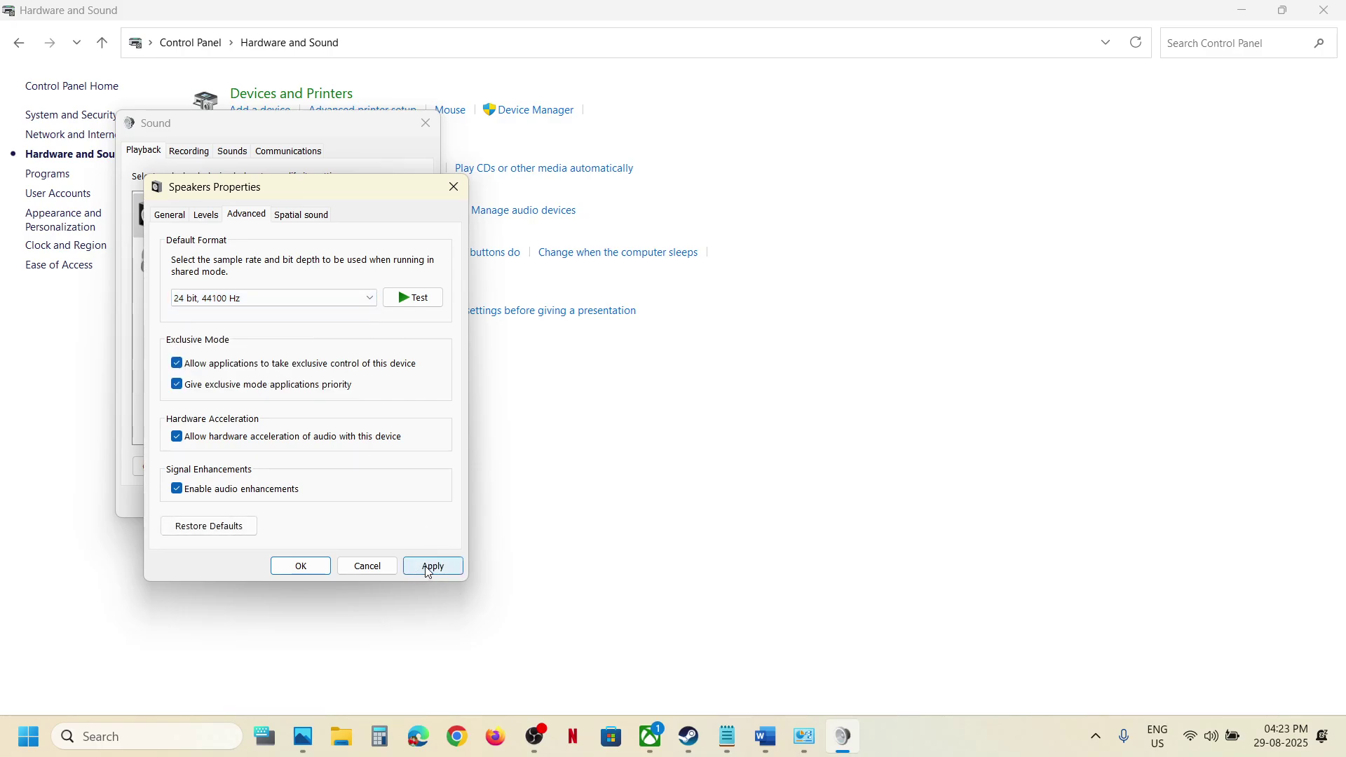
click(428, 566)
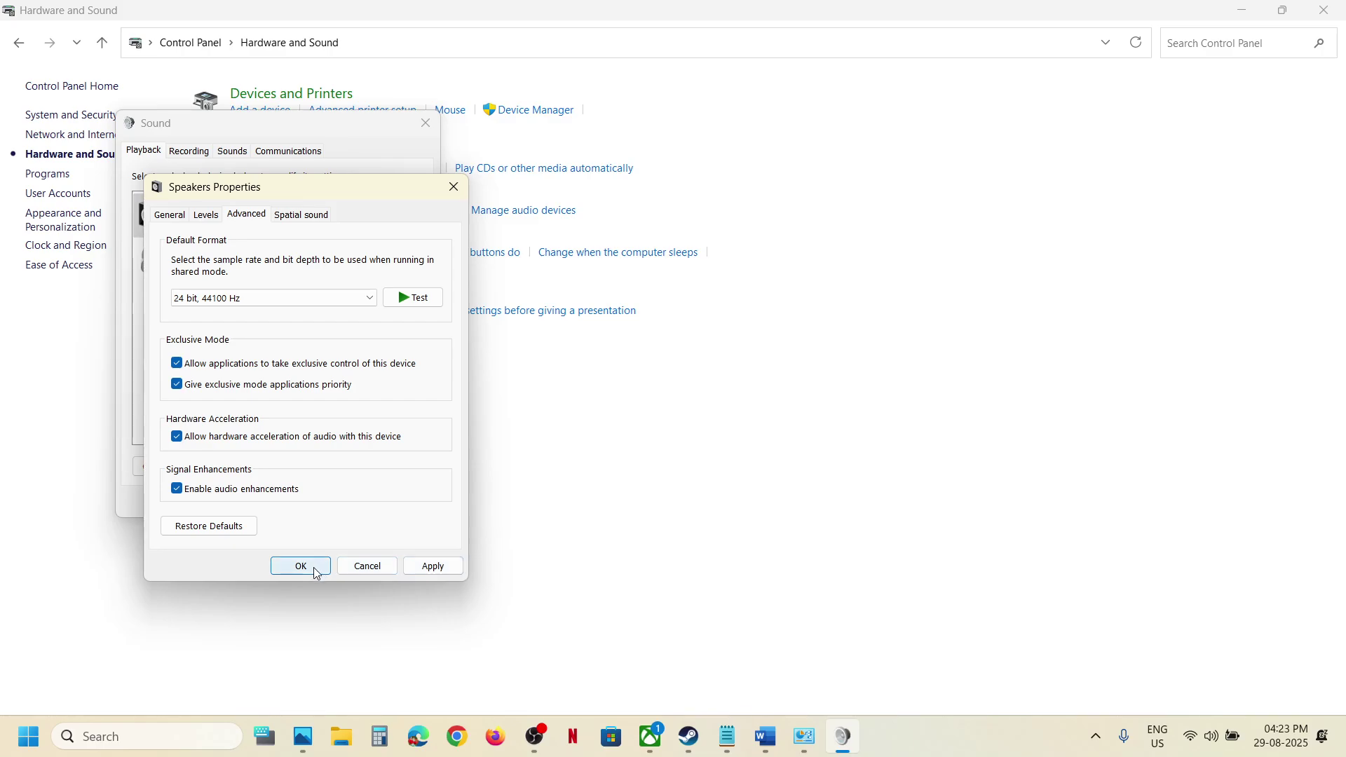
Close both sound dialogs and read Steps 5 and 6 of the Word notes, highlighting the controller advice and "Turn off Spatial Sound"
click(454, 187)
click(432, 134)
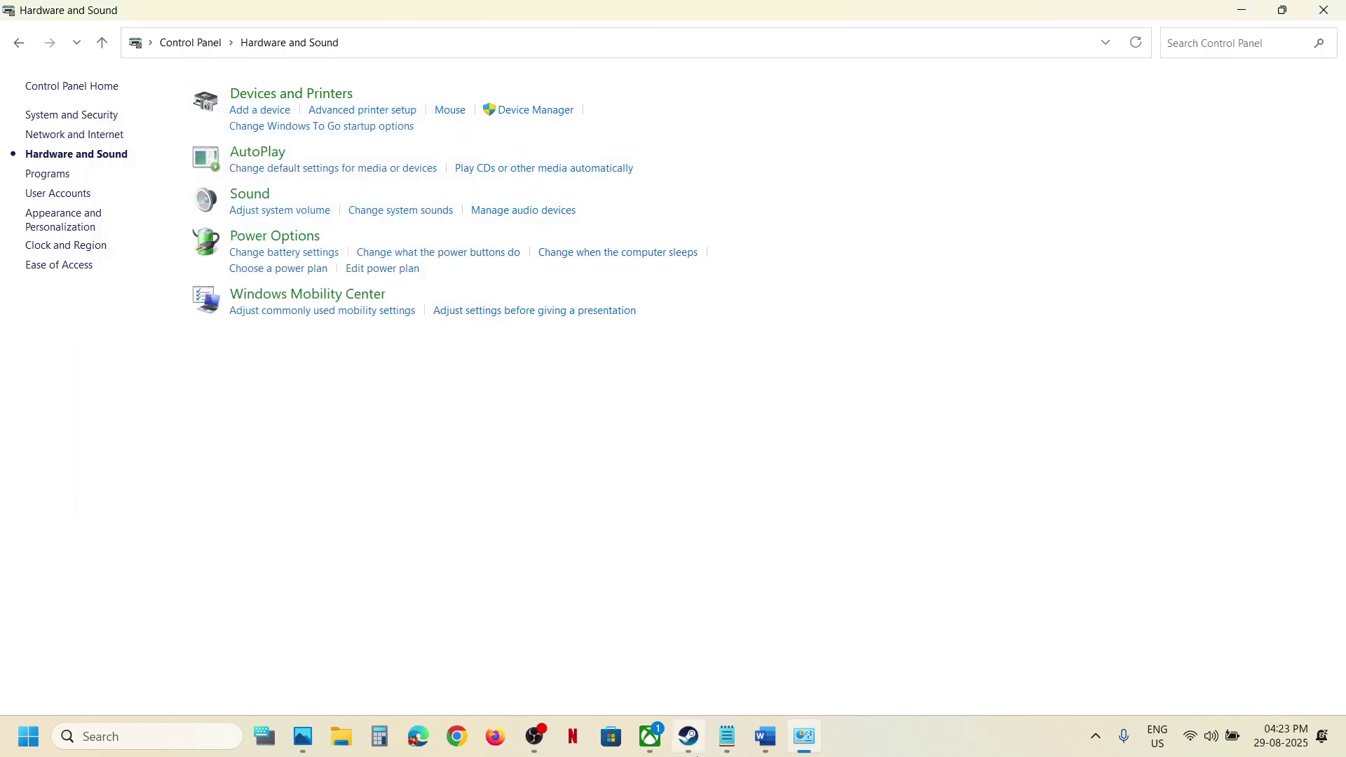
click(767, 753)
scroll(546, 489, down, 4)
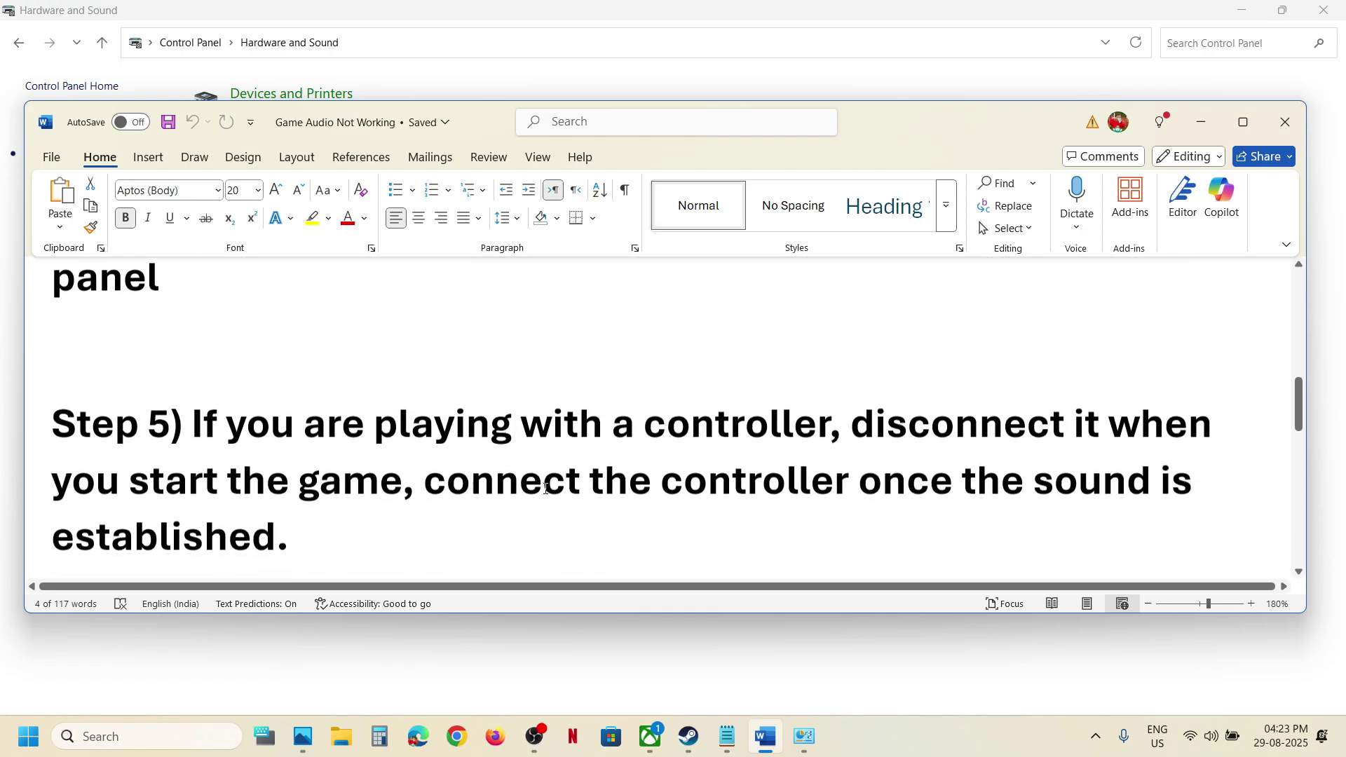
drag(193, 403, 612, 407)
shift+click(429, 452)
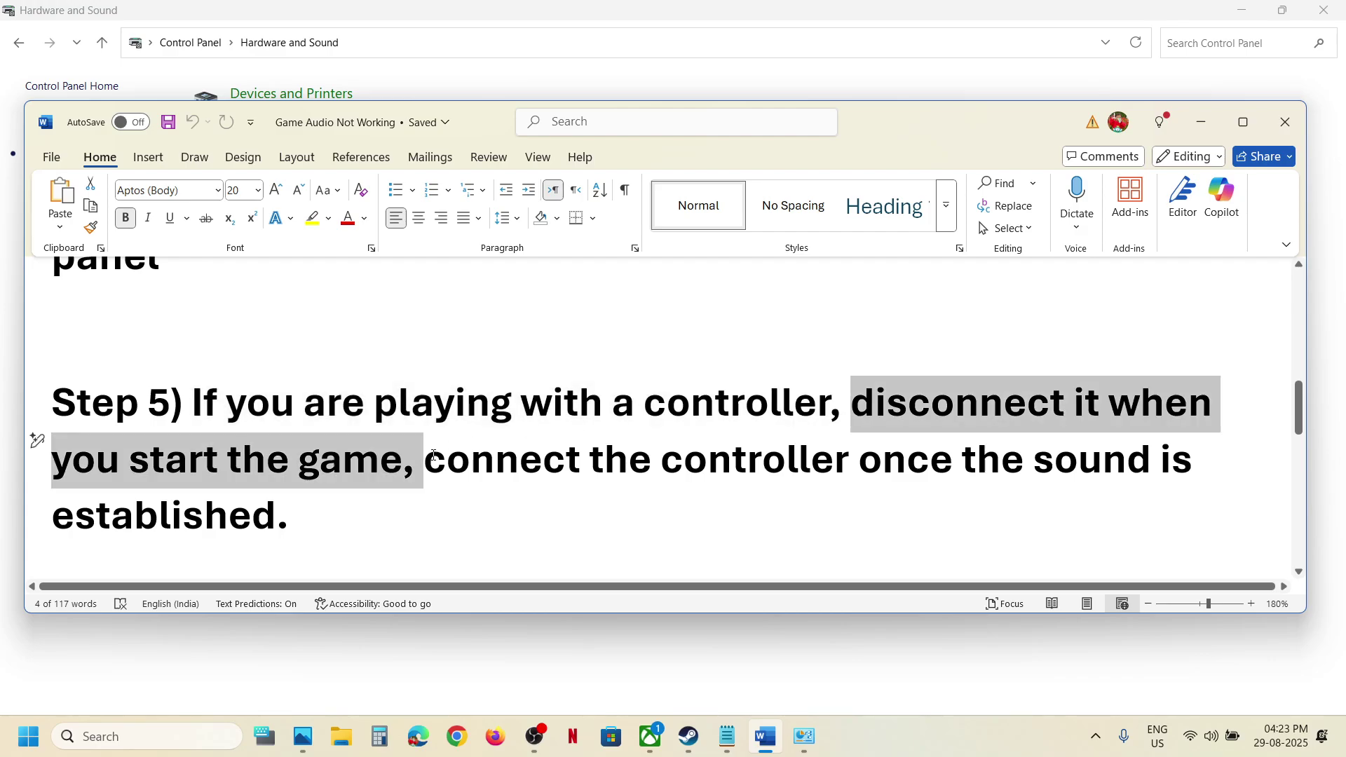
drag(466, 461, 854, 463)
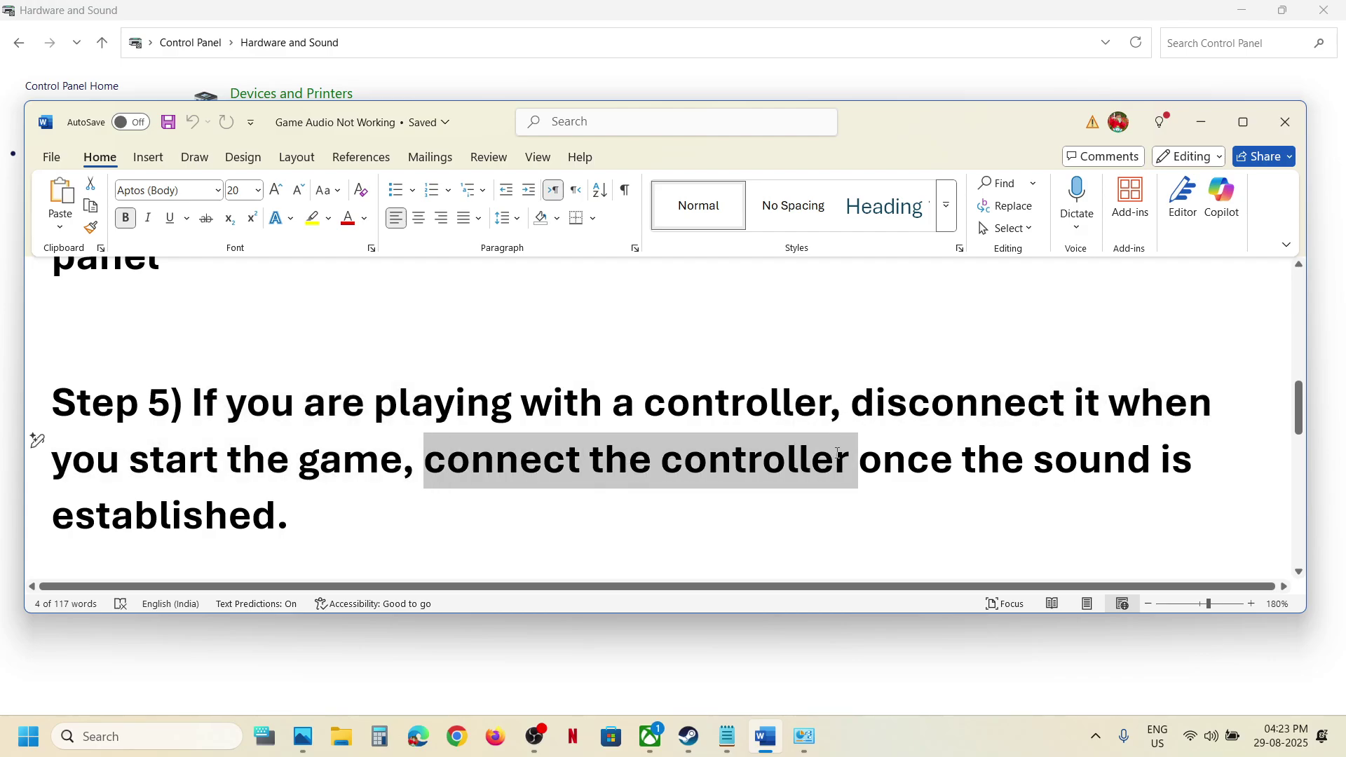
scroll(381, 486, down, 2)
scroll(381, 486, down, 2)
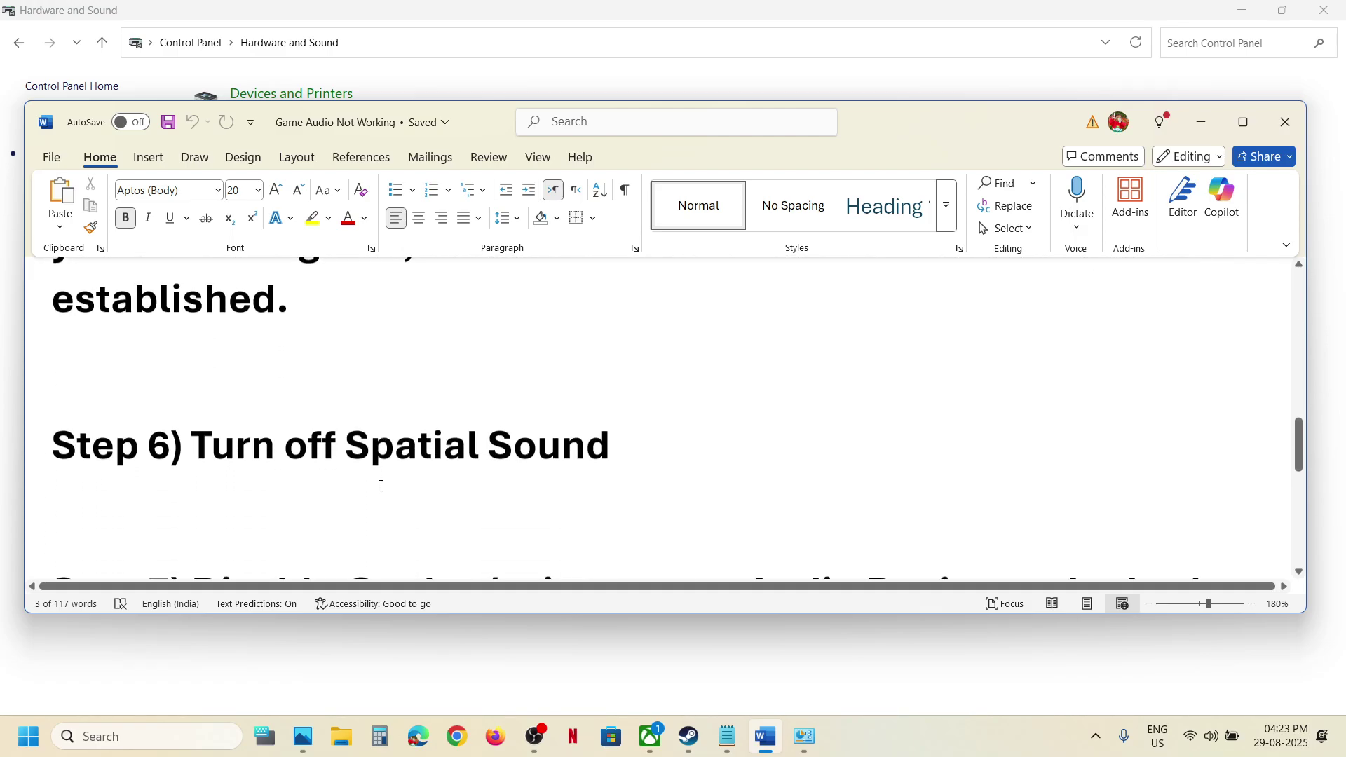
drag(193, 449, 513, 454)
Switch to the Control Panel and open the spatial sound settings of the Realtek Speakers playback device
click(552, 664)
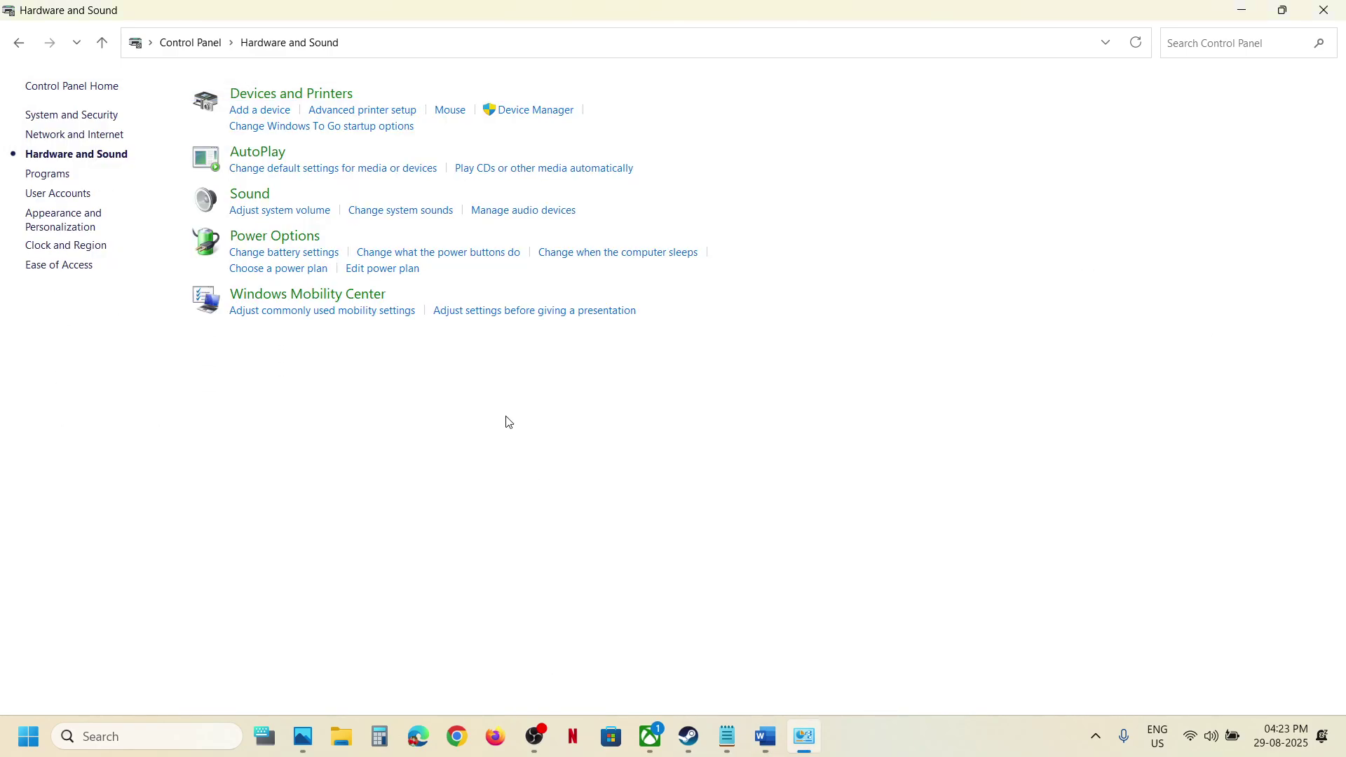
click(249, 196)
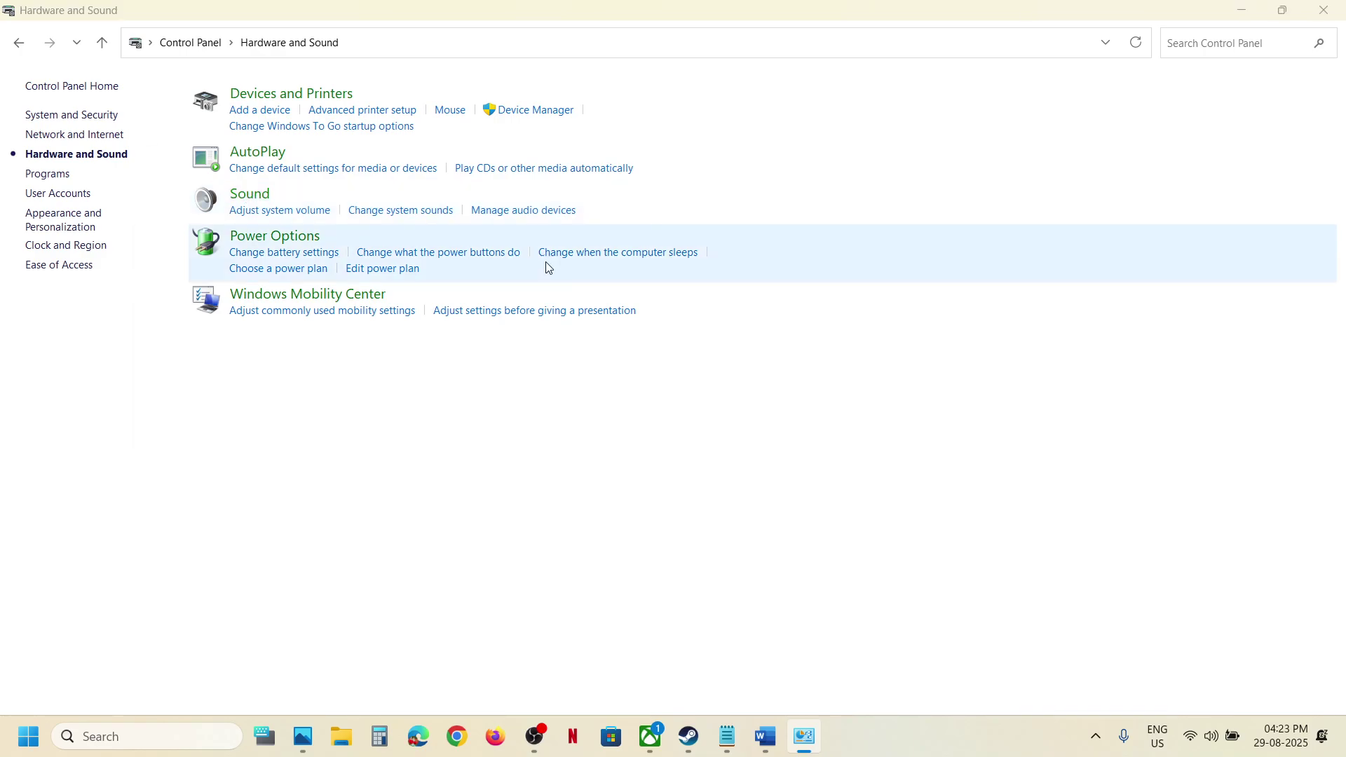
right_click(242, 237)
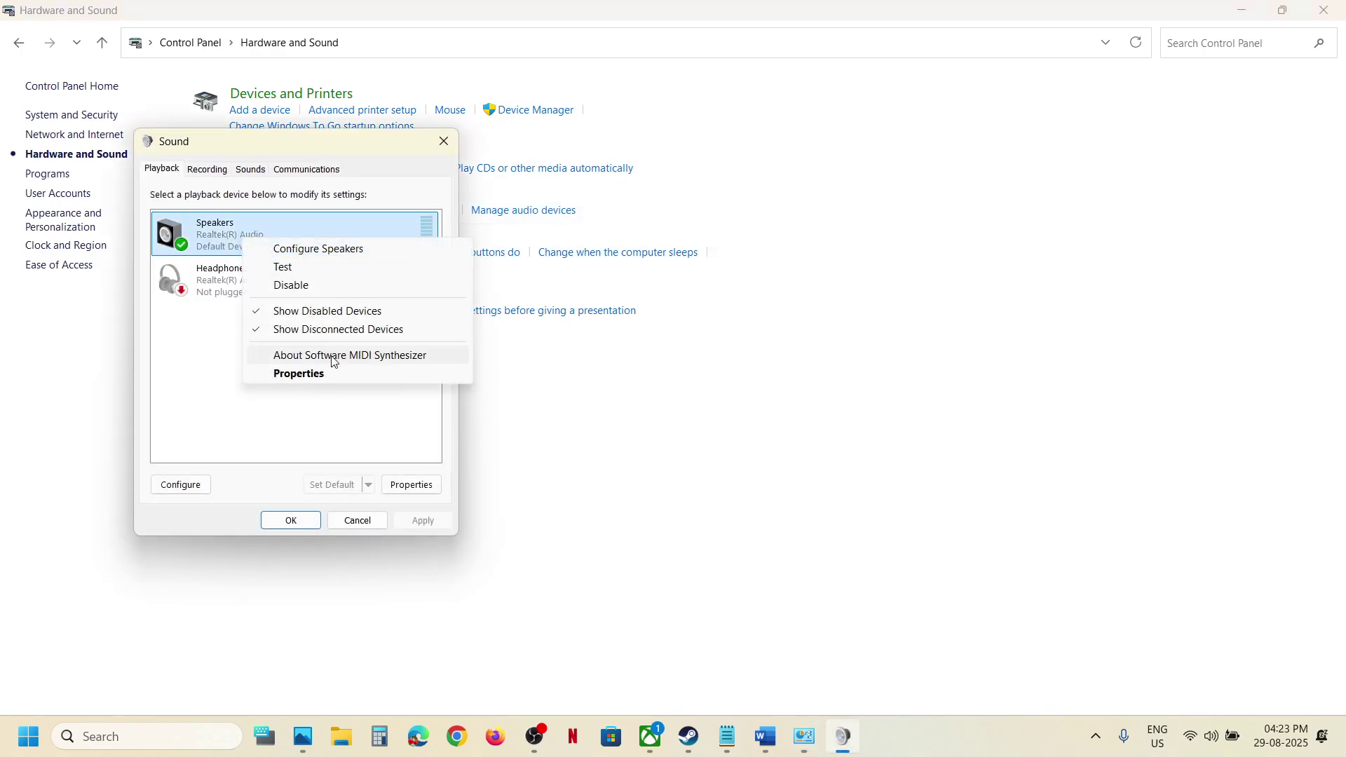
click(321, 374)
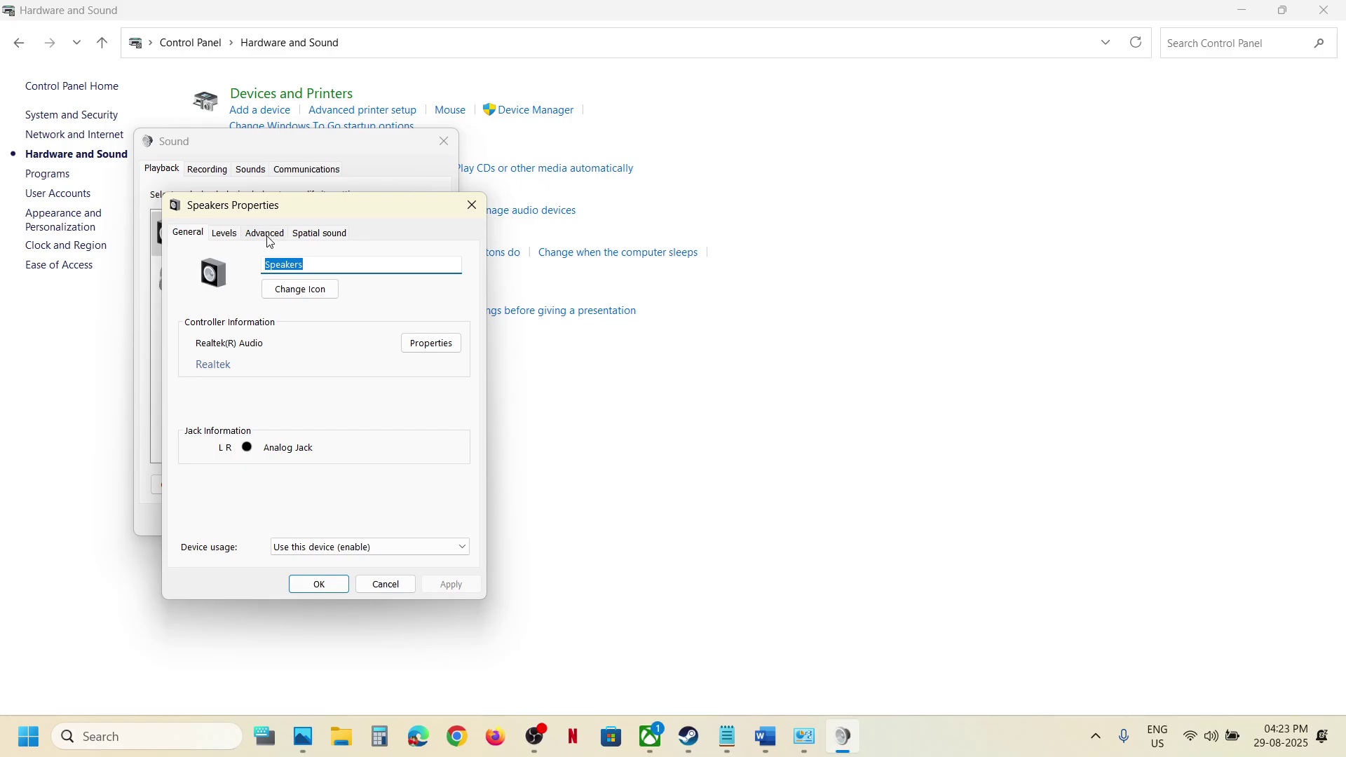
click(341, 236)
Set the speakers' spatial sound format to Off and close the Speakers Properties and Sound dialogs
click(258, 318)
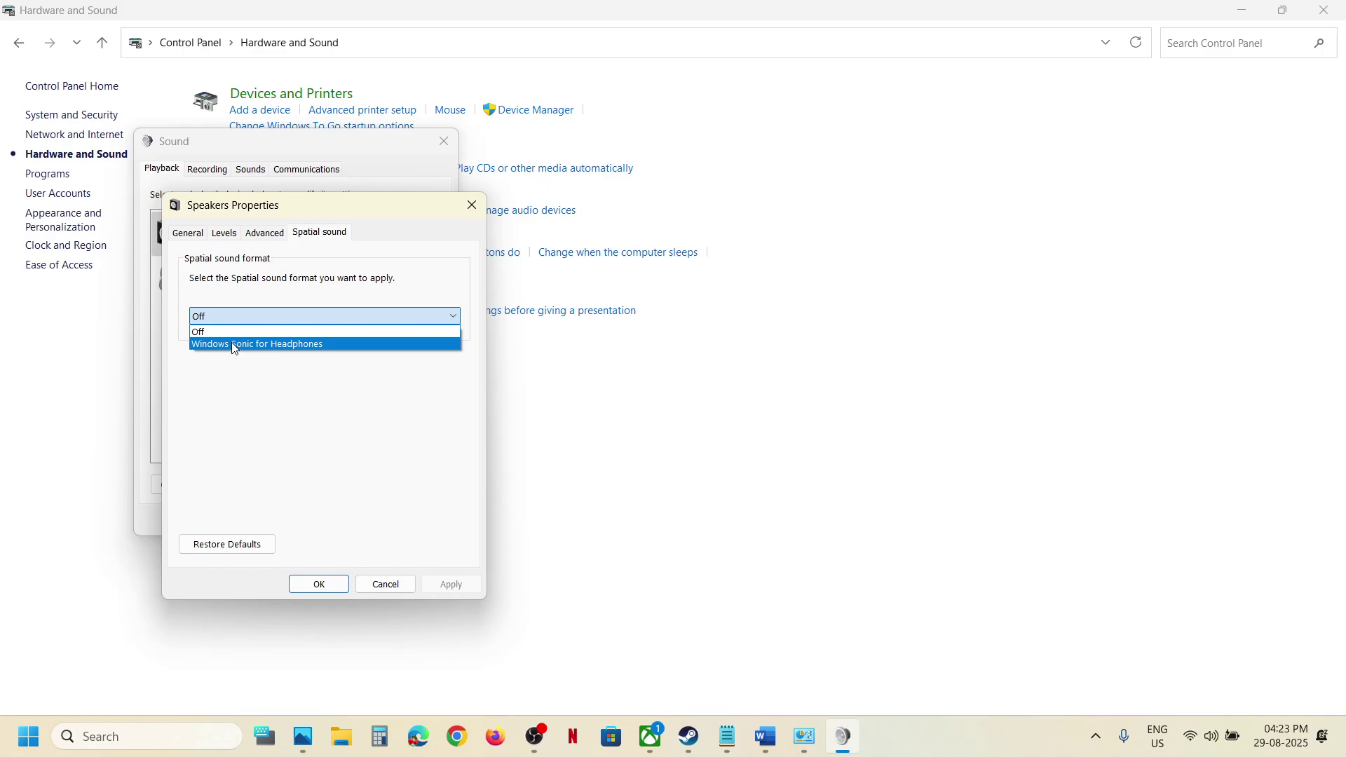
click(212, 332)
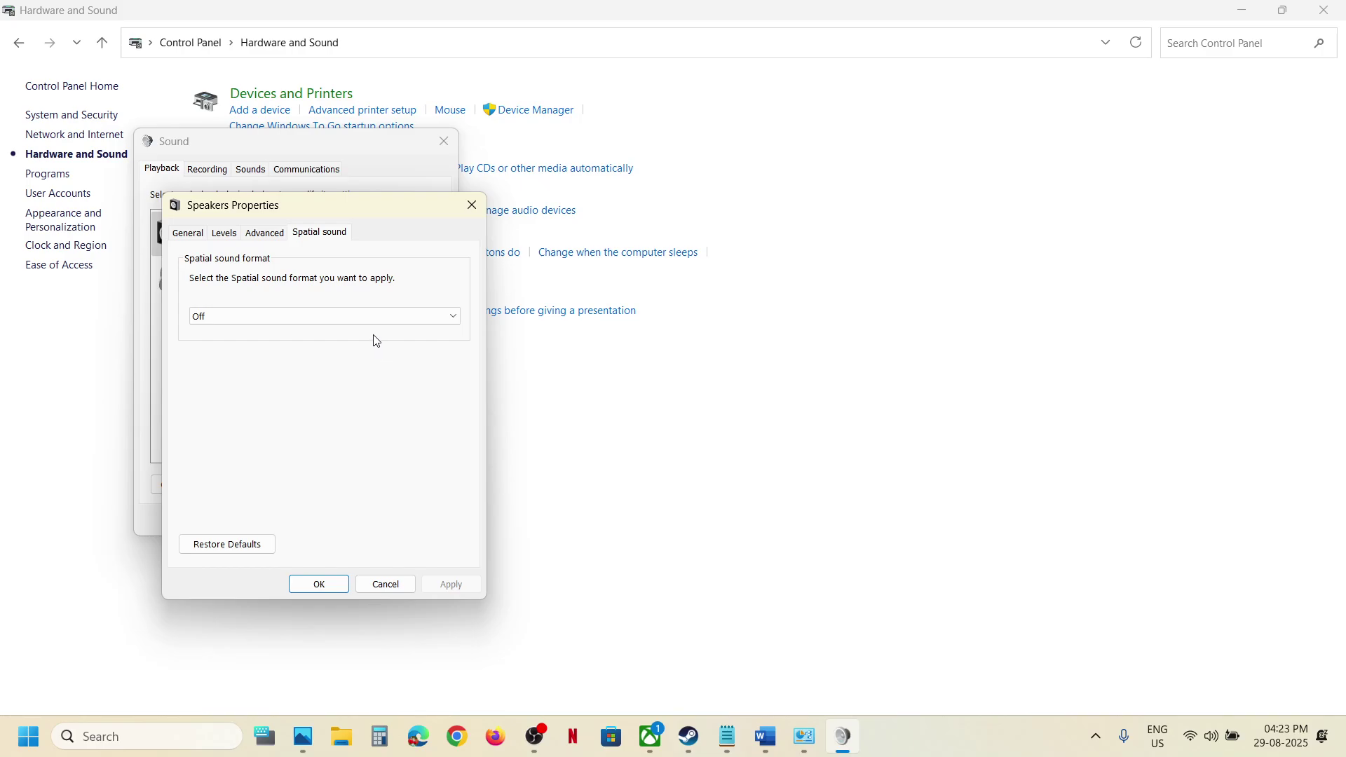
click(366, 317)
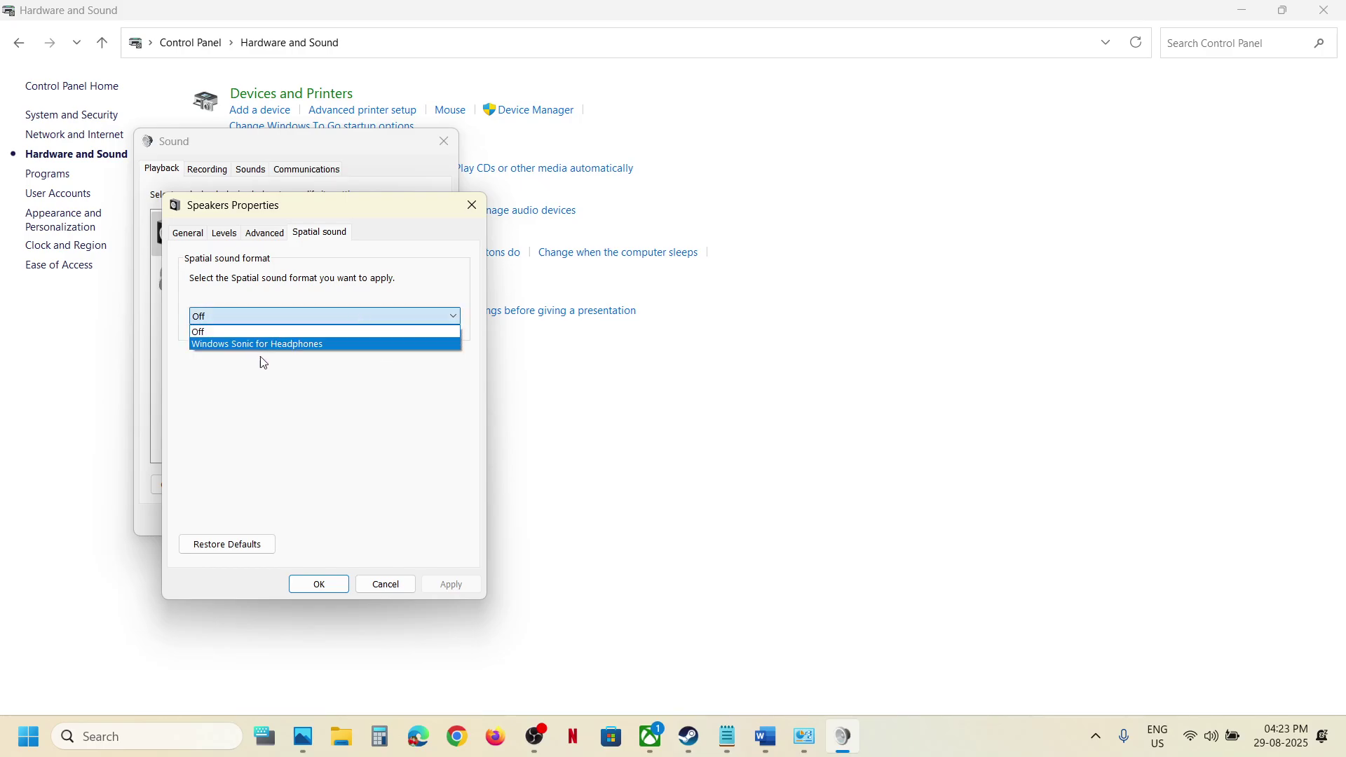
click(331, 430)
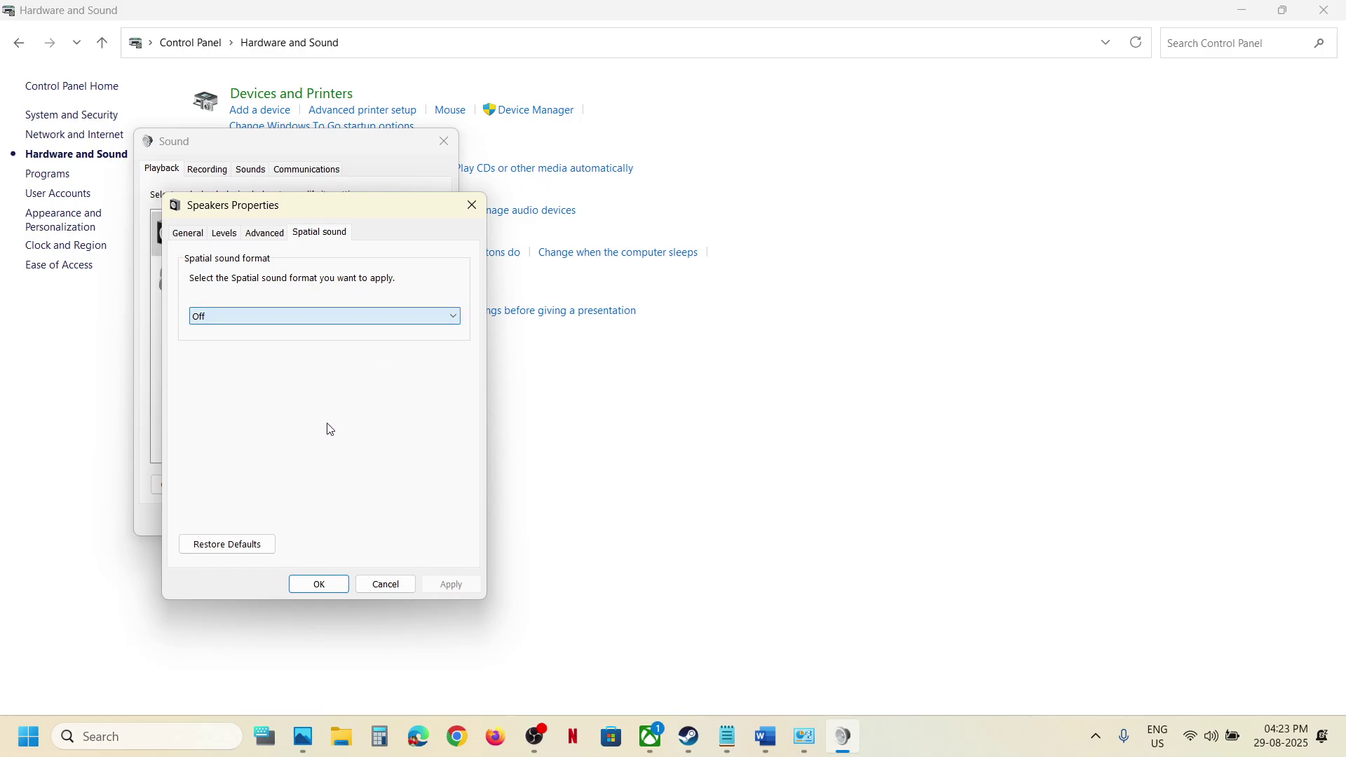
click(460, 210)
click(443, 139)
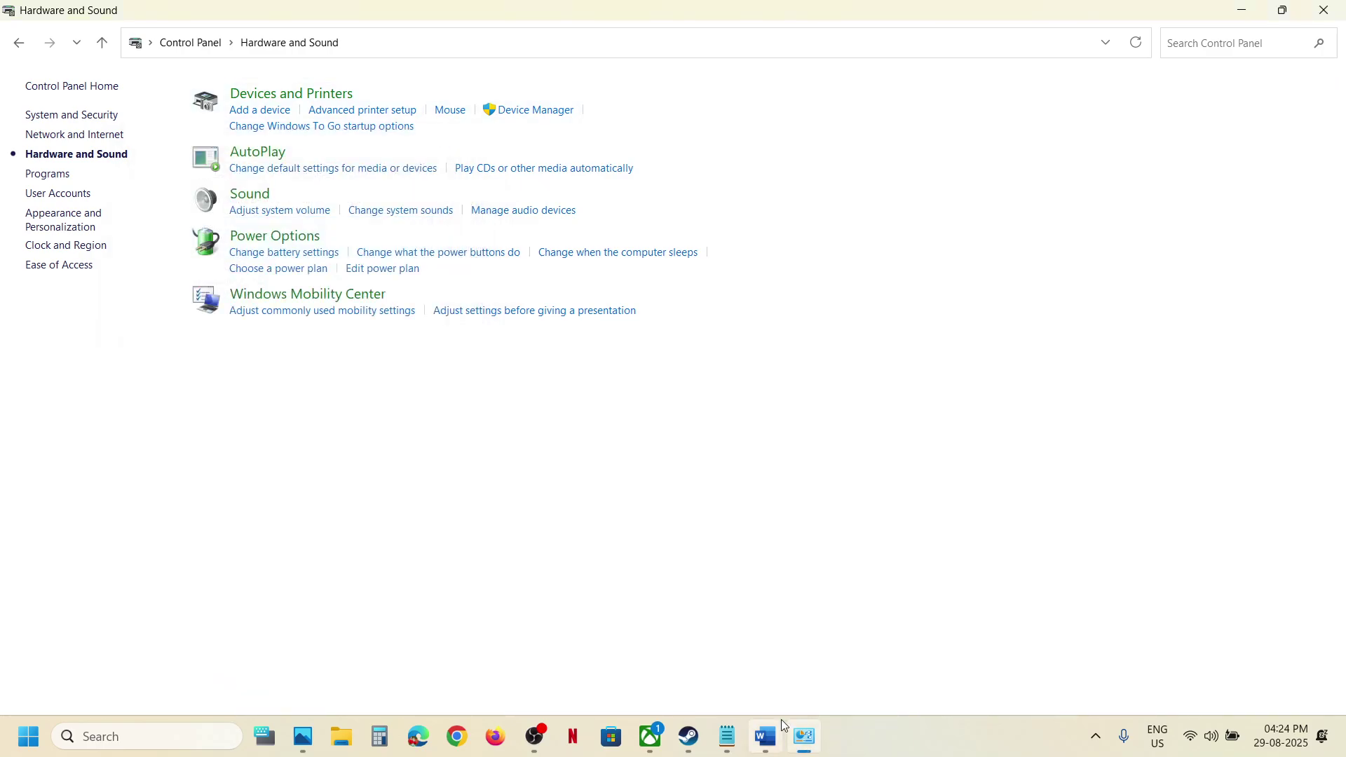
Read Step 7 of the Word notes, highlighting the Oculus/voicemeeter audio device and the recording and playback text
click(745, 636)
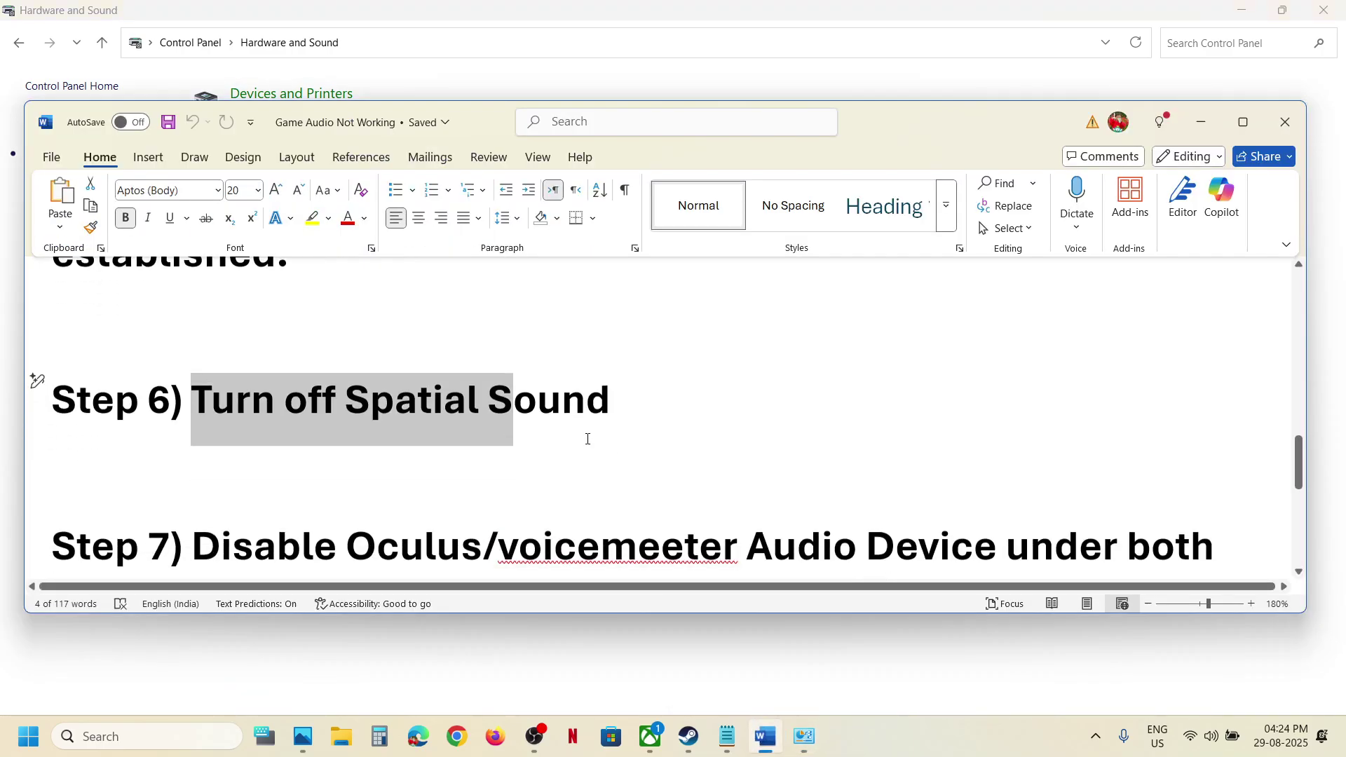
scroll(587, 439, down, 2)
drag(343, 421, 864, 418)
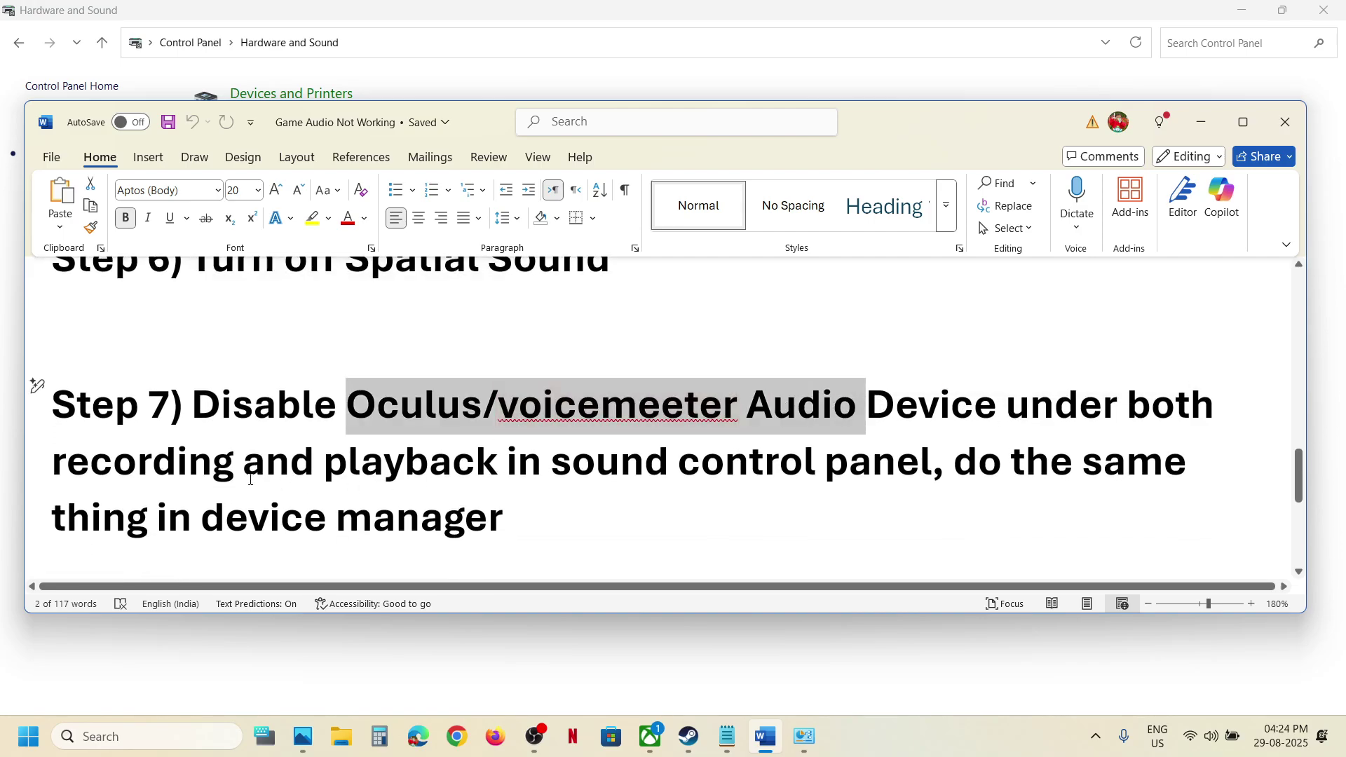
drag(218, 478, 674, 466)
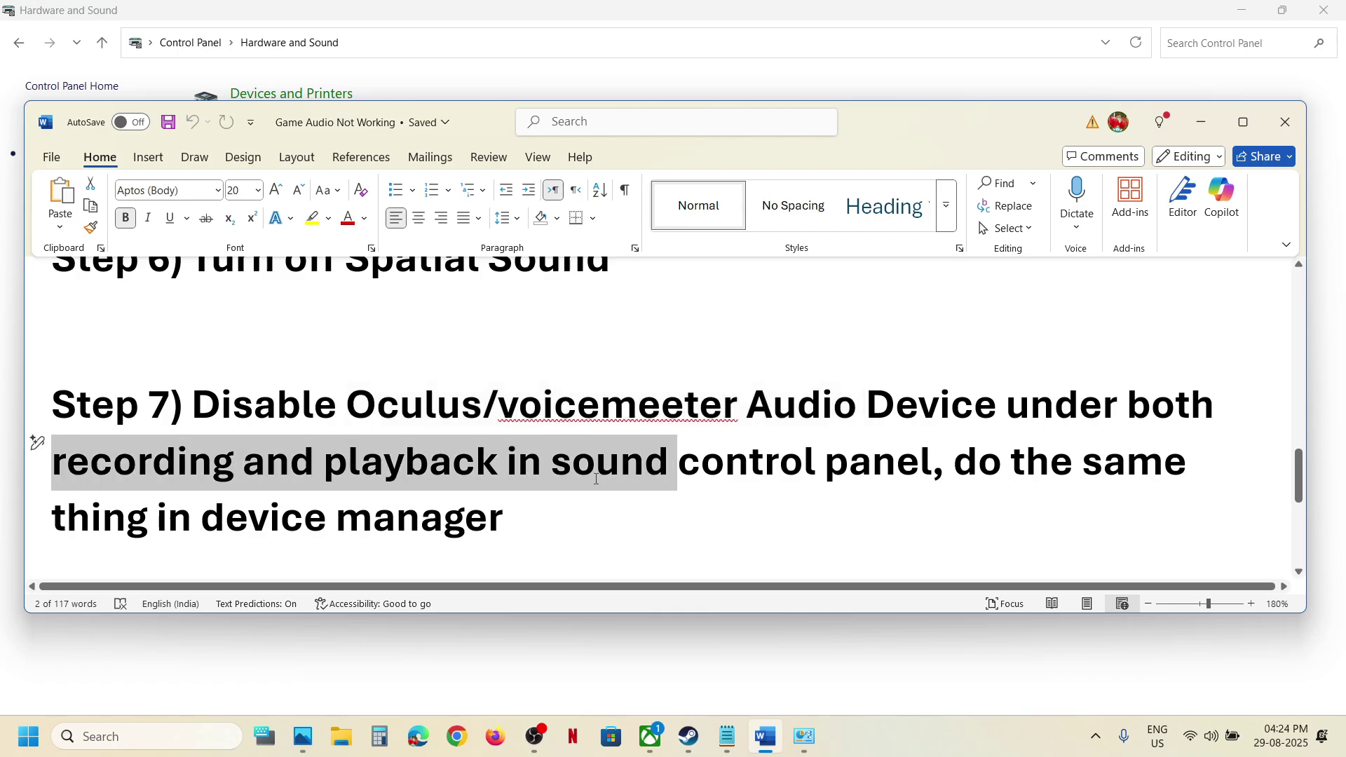
Switch to the Control Panel, open the audio device management dialog and check the playback devices for Oculus or Voicemeeter entries
click(565, 25)
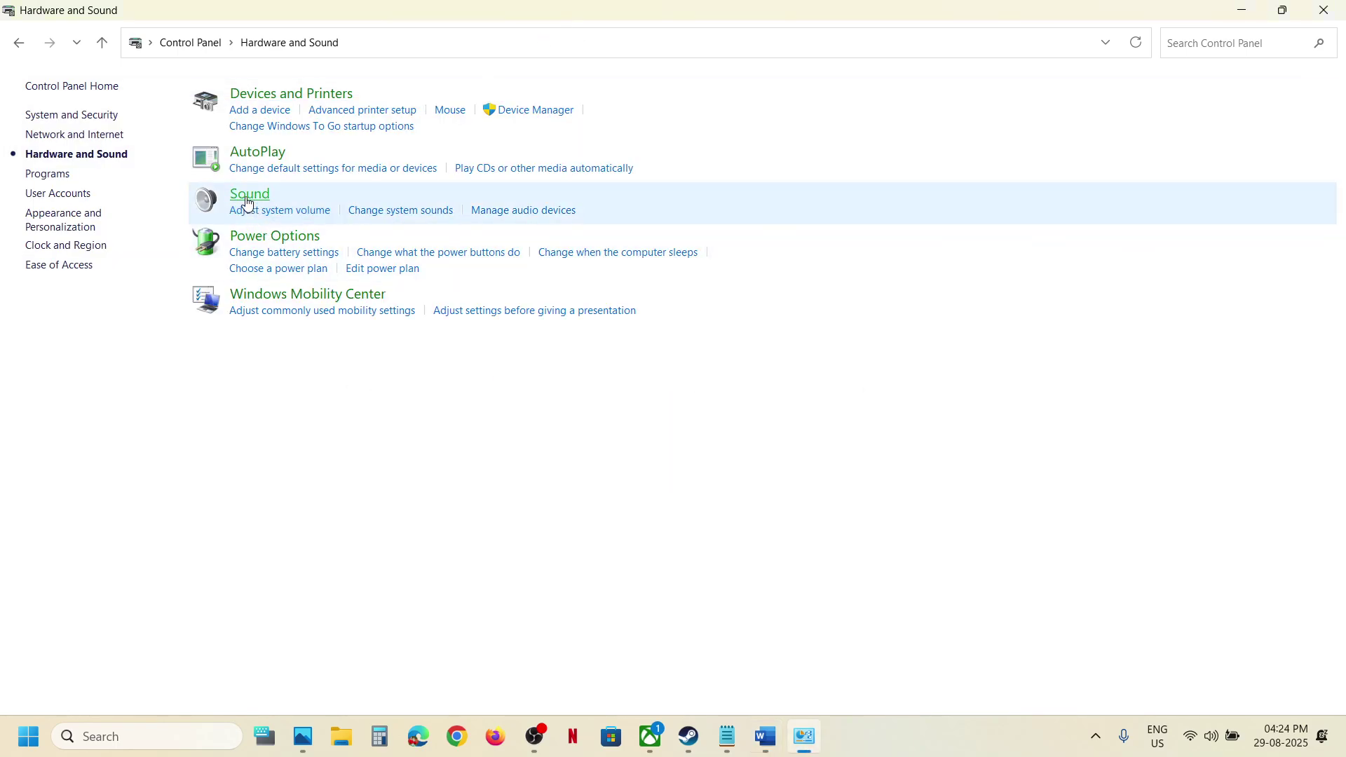
click(532, 210)
drag(240, 40, 716, 153)
click(645, 243)
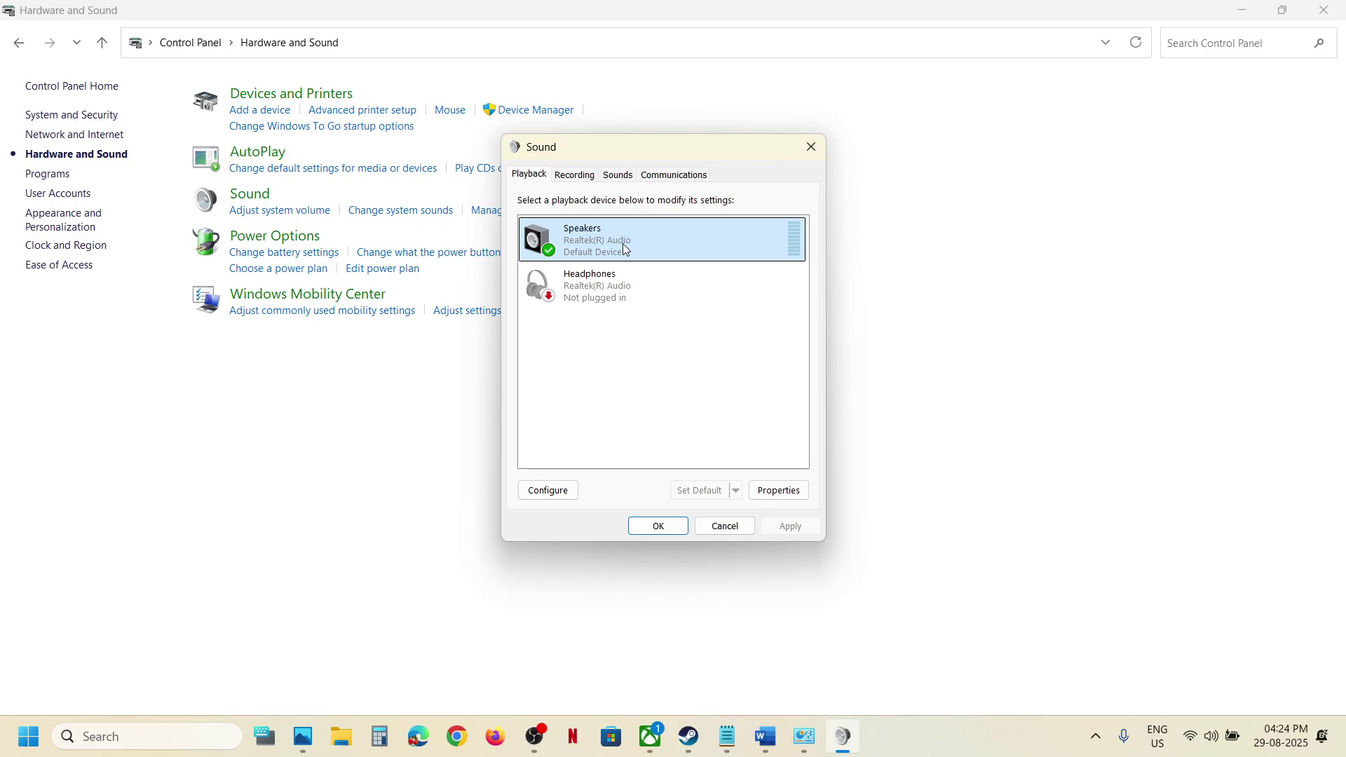
click(606, 288)
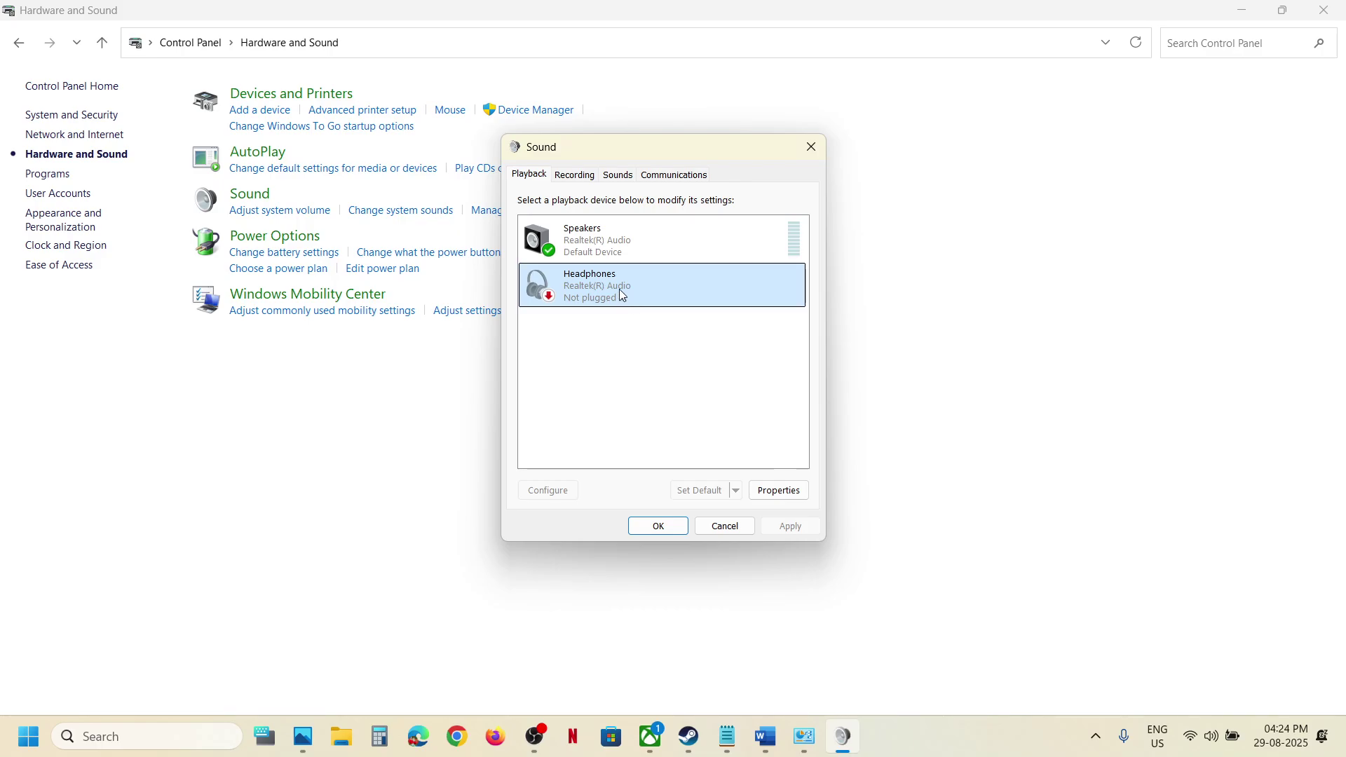
right_click(618, 290)
click(568, 352)
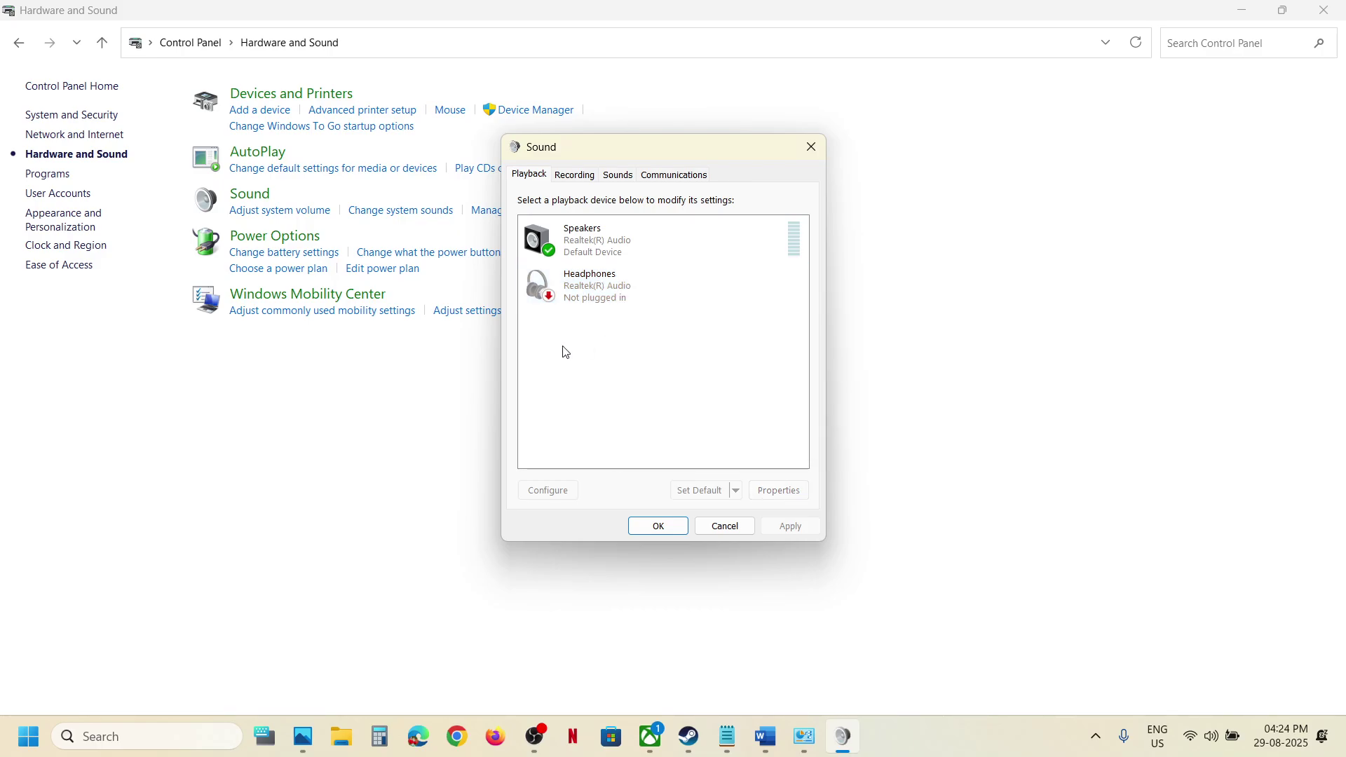
click(595, 246)
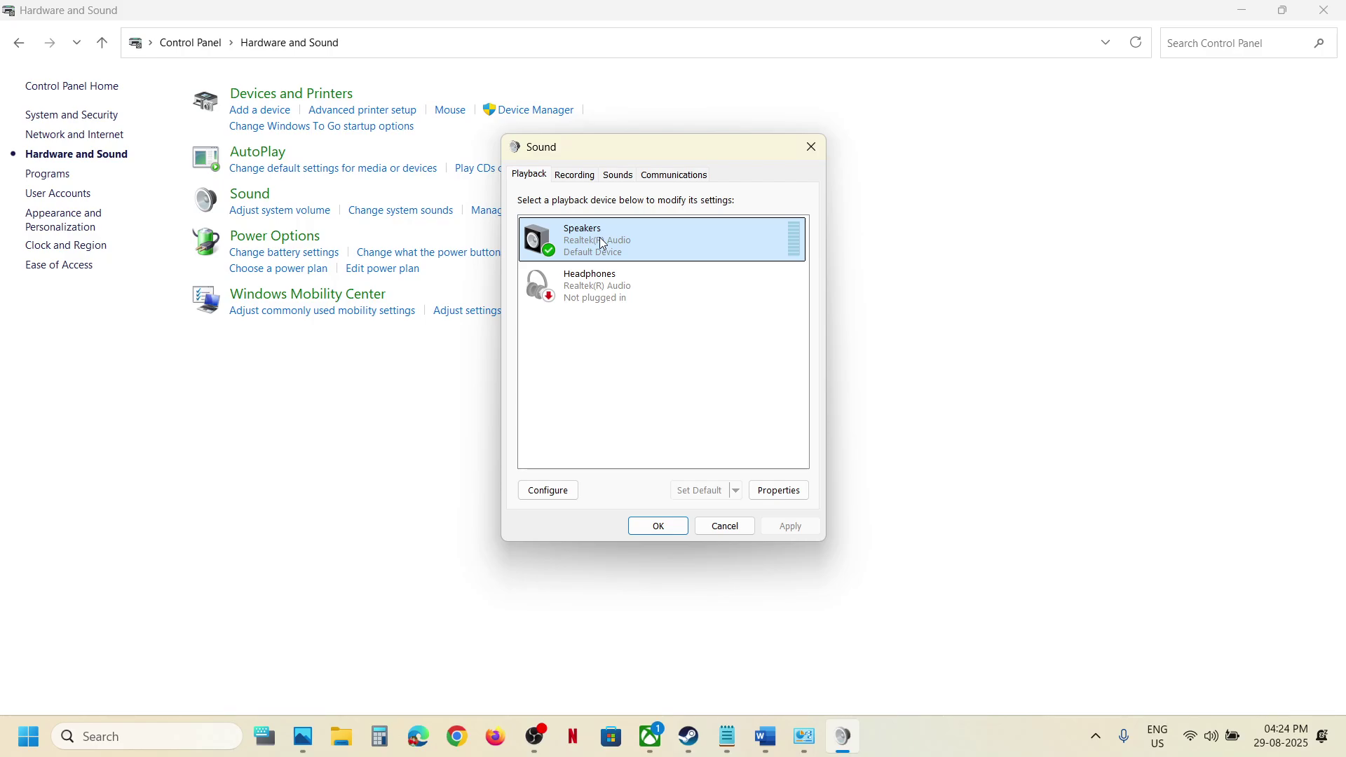
Check the recording devices for Oculus or Voicemeeter entries and close the Sound dialog
click(579, 184)
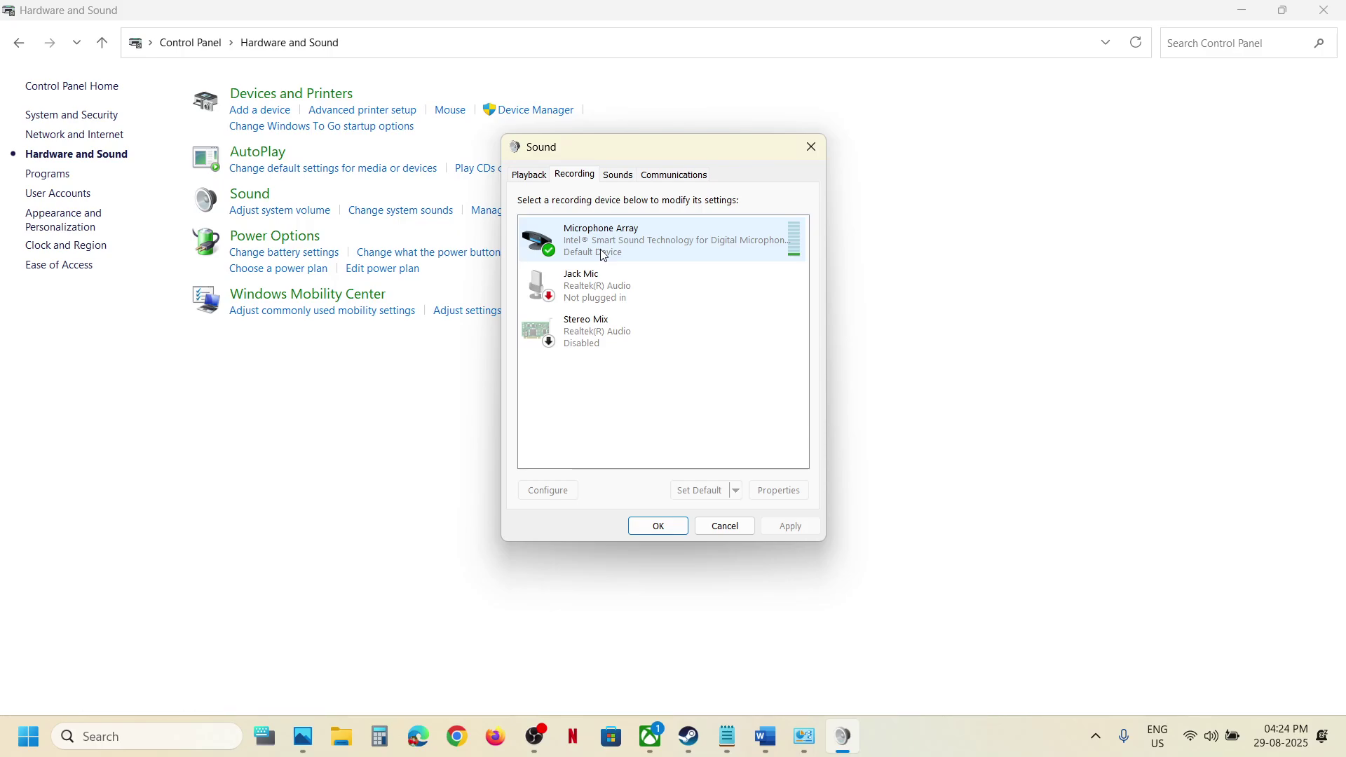
click(530, 175)
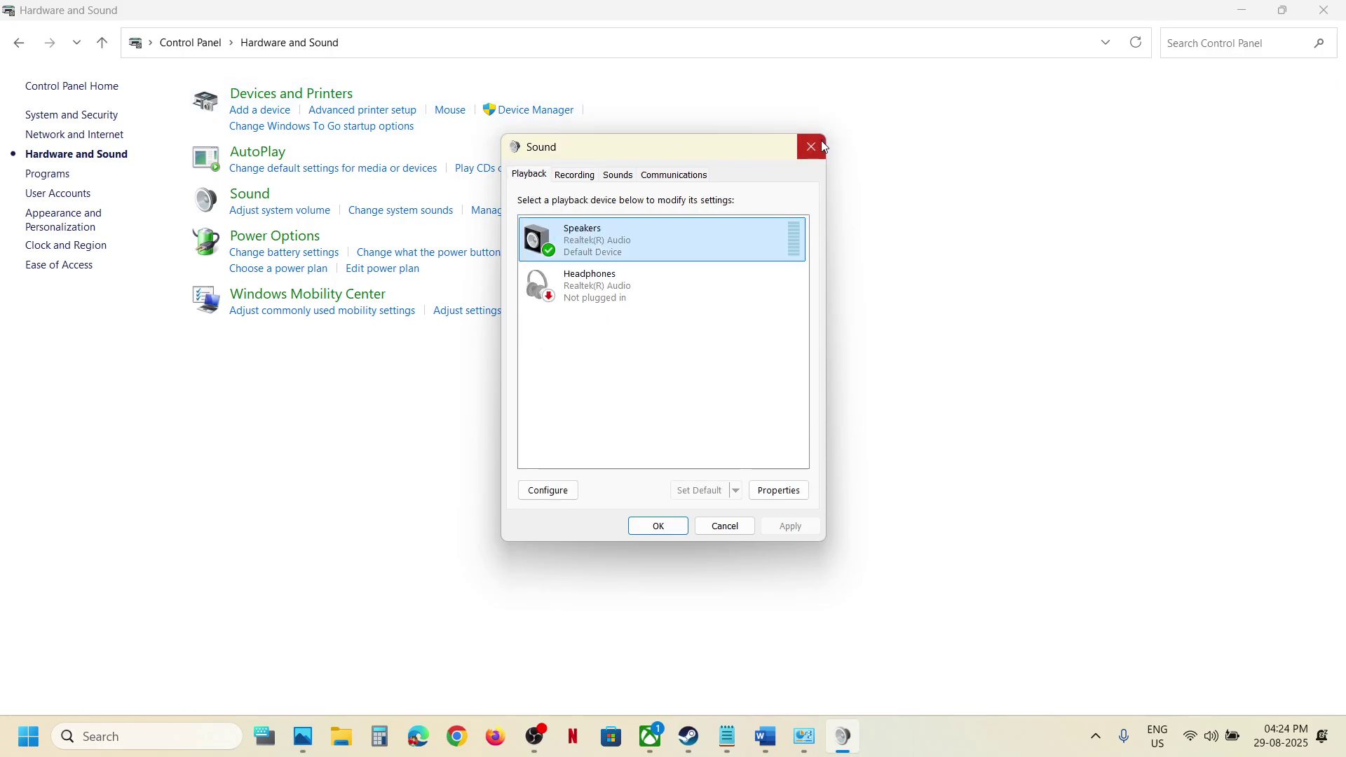
click(812, 147)
Open Device Manager and expand the Sound, video and game controllers category
right_click(20, 749)
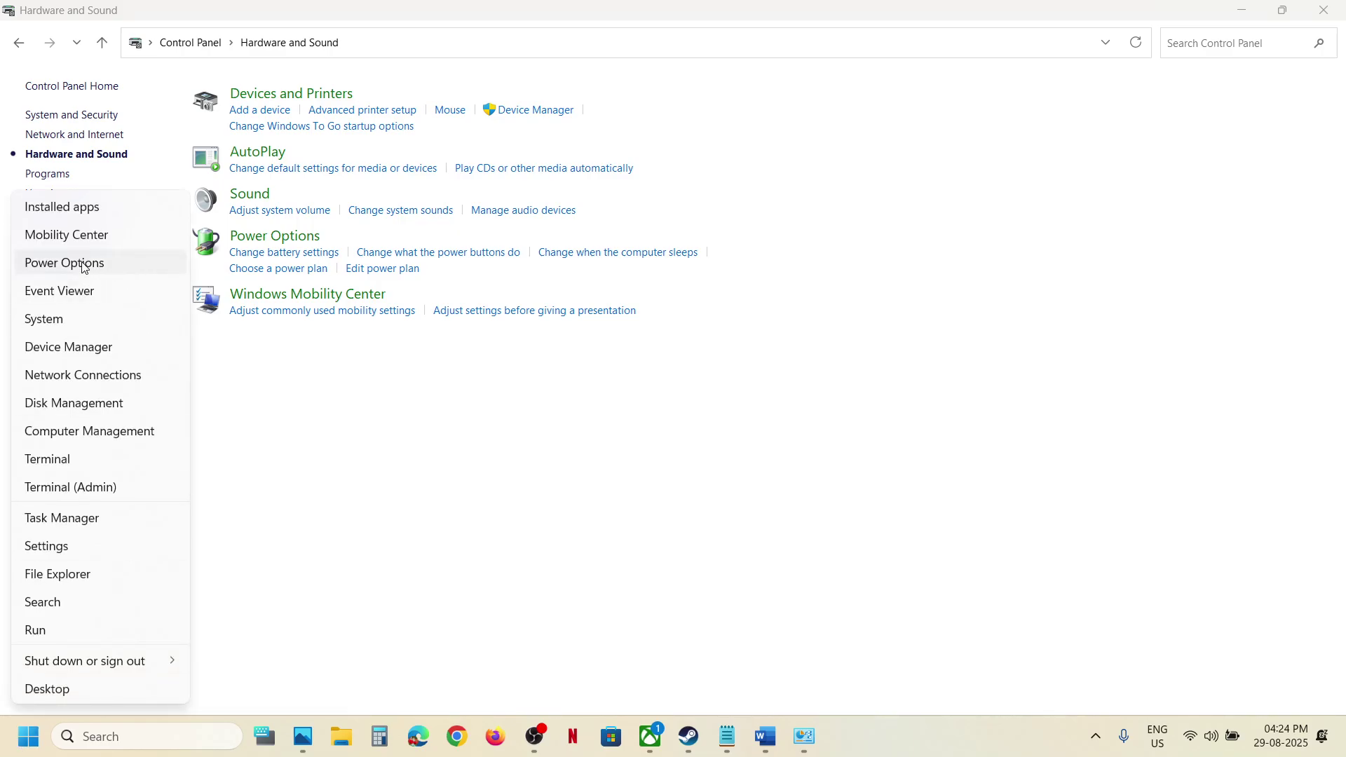
click(66, 348)
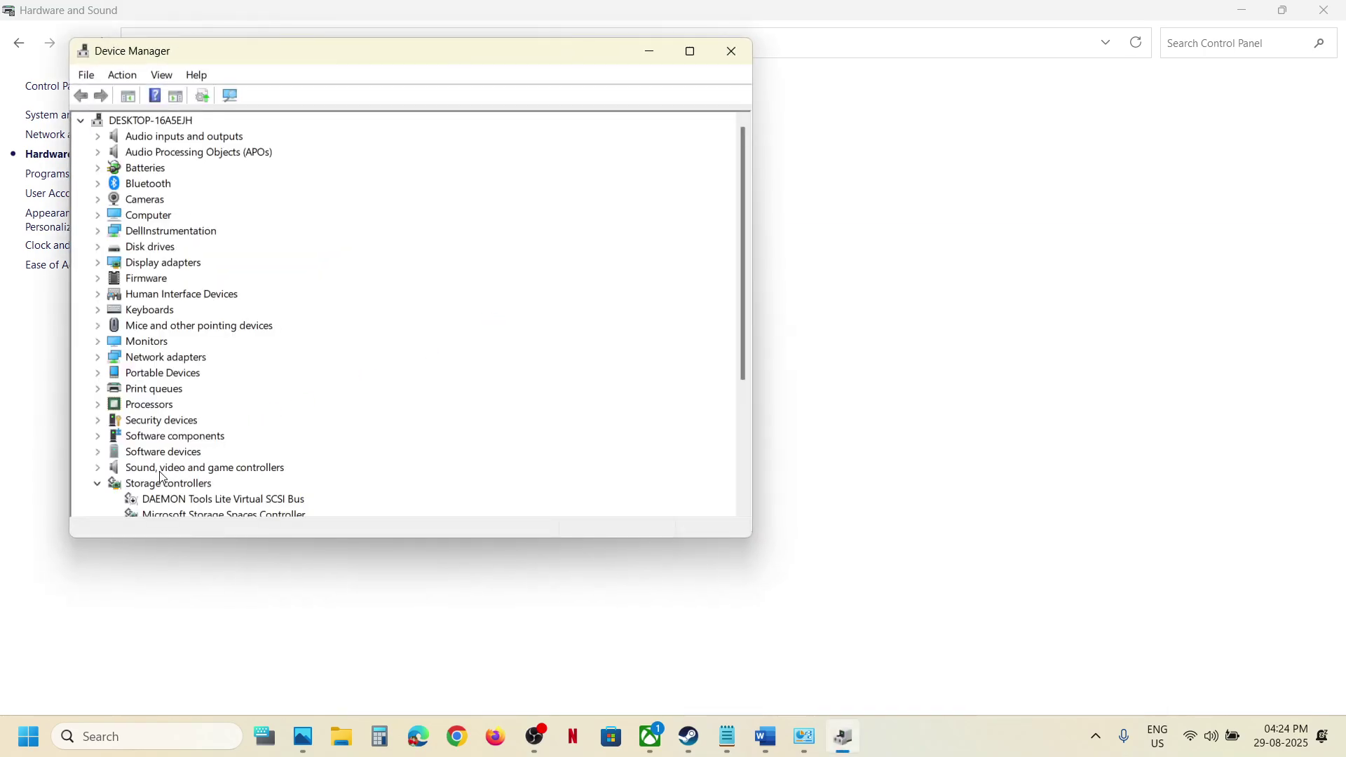
click(99, 470)
scroll(307, 407, down, 2)
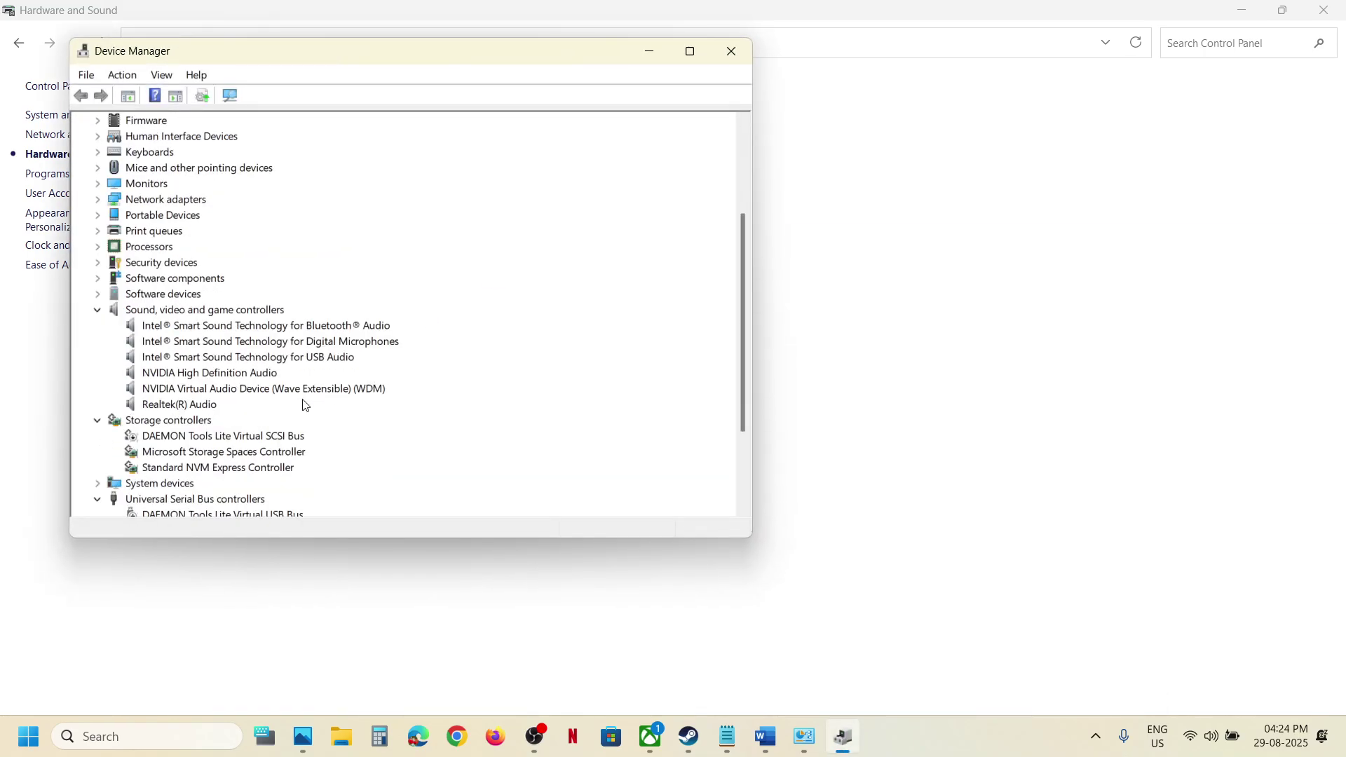
Examine the Realtek and NVIDIA audio devices, including the options for the NVIDIA Virtual Audio Device, and close Device Manager
click(196, 411)
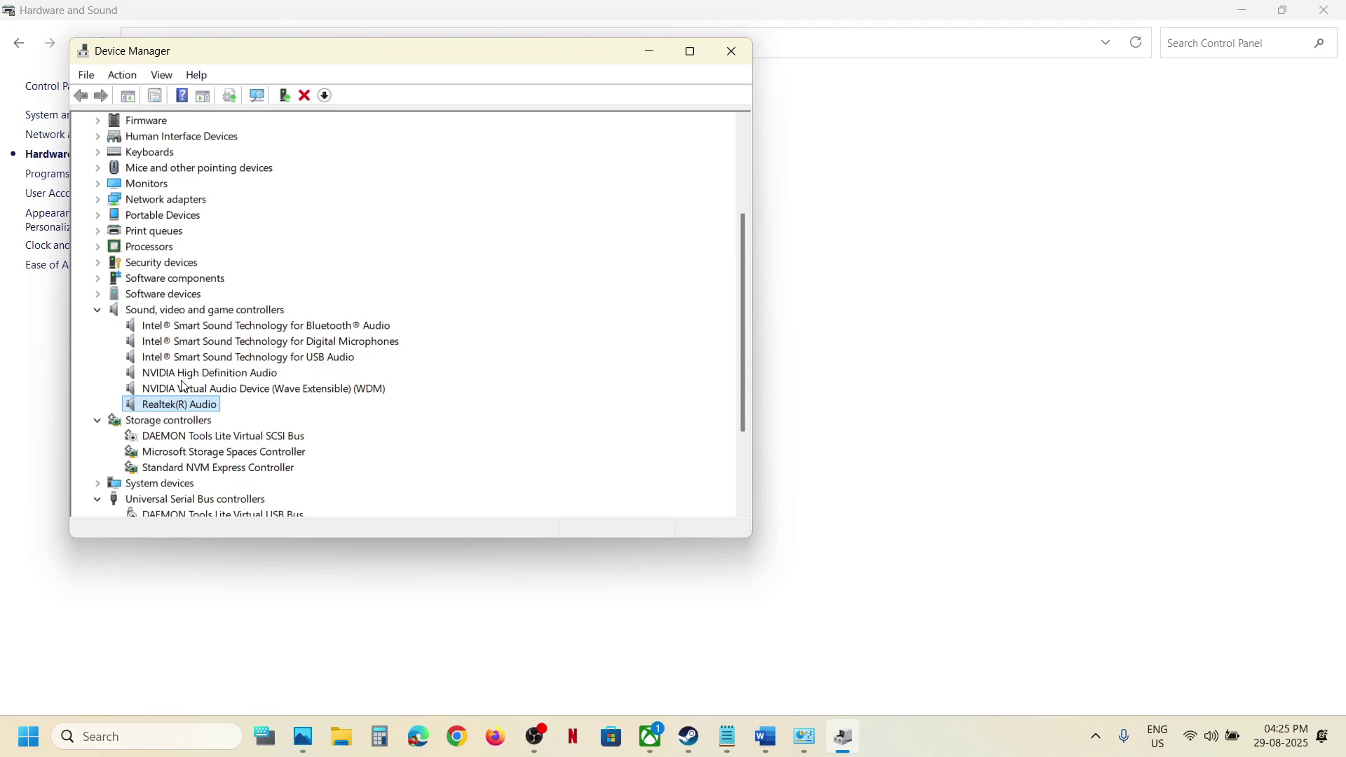
right_click(180, 390)
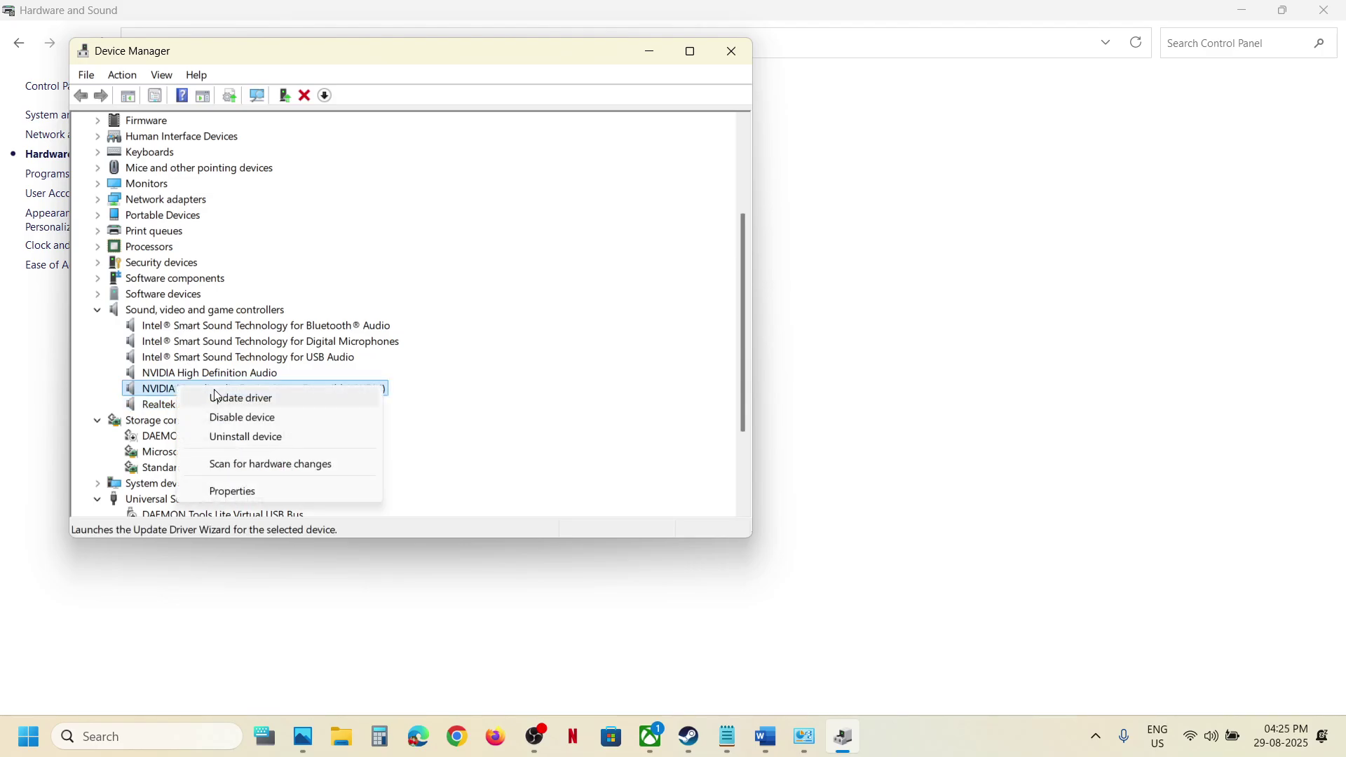
click(174, 377)
click(181, 407)
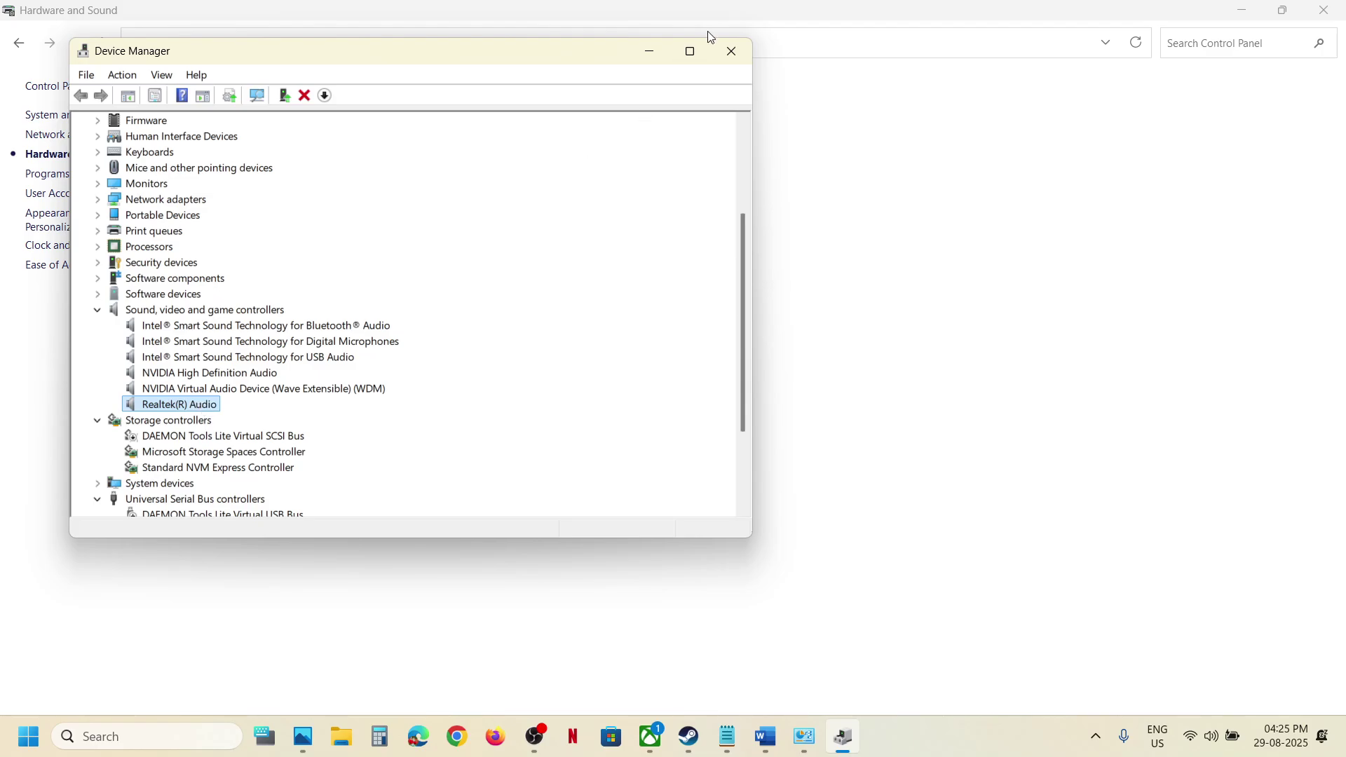
click(730, 47)
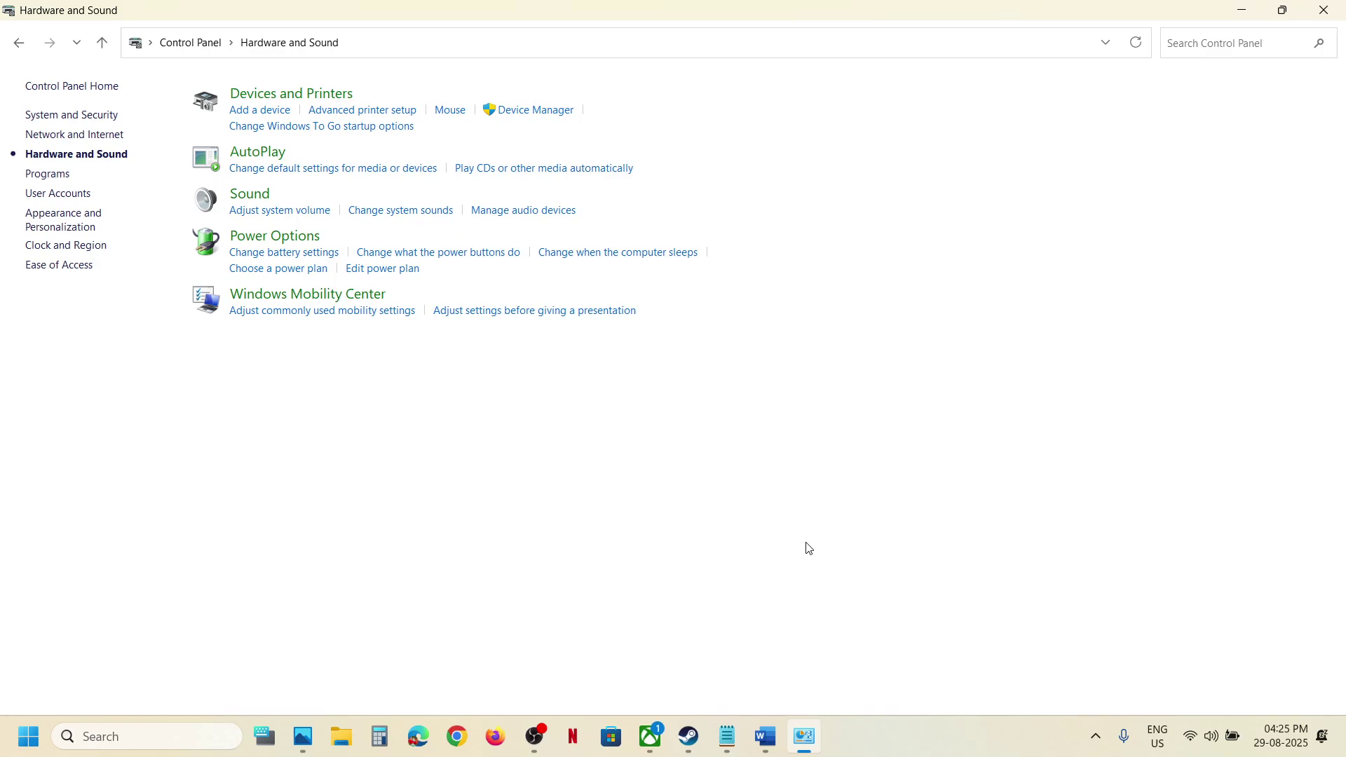
Switch to the Word notes and select the command shell:::{A8A91A66-3A7D-4424-8D24-04E180695C7A} under Step 8
click(765, 740)
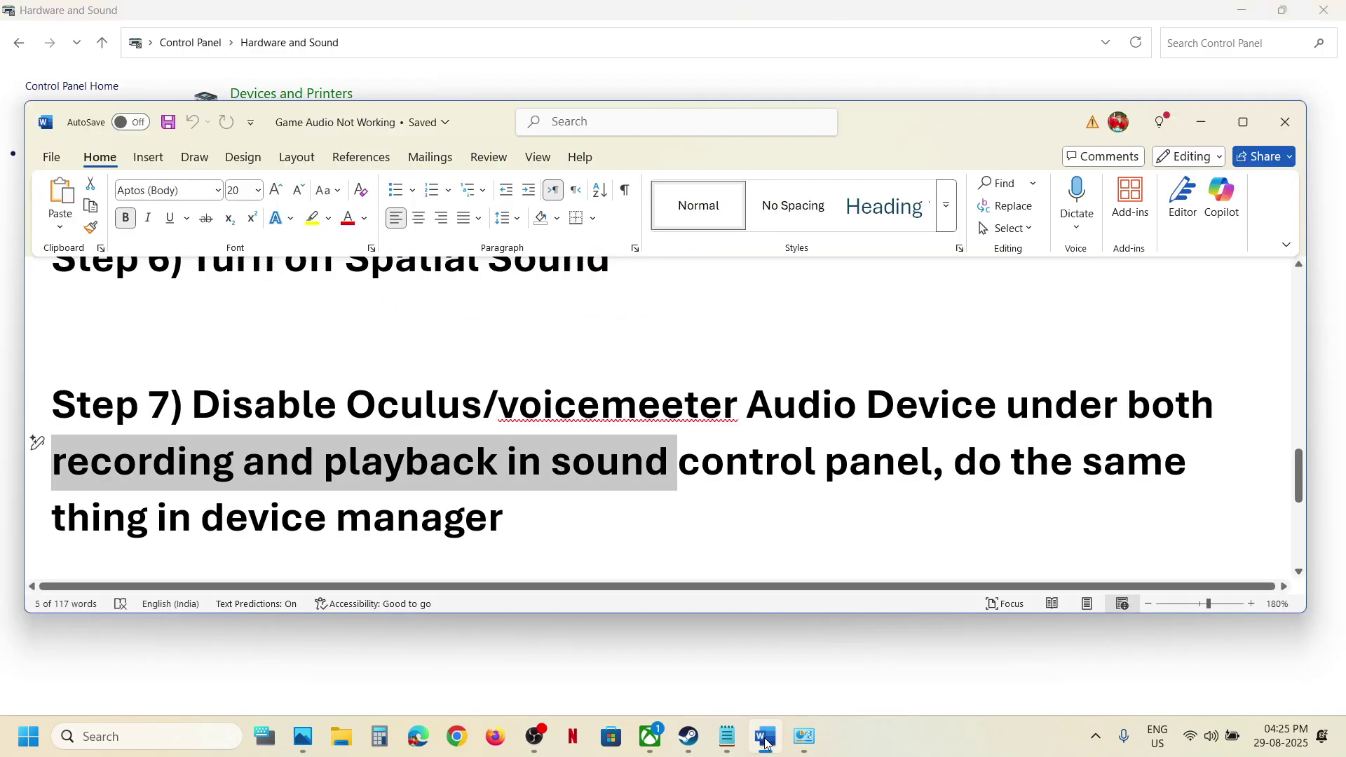
click(541, 520)
scroll(541, 520, down, 3)
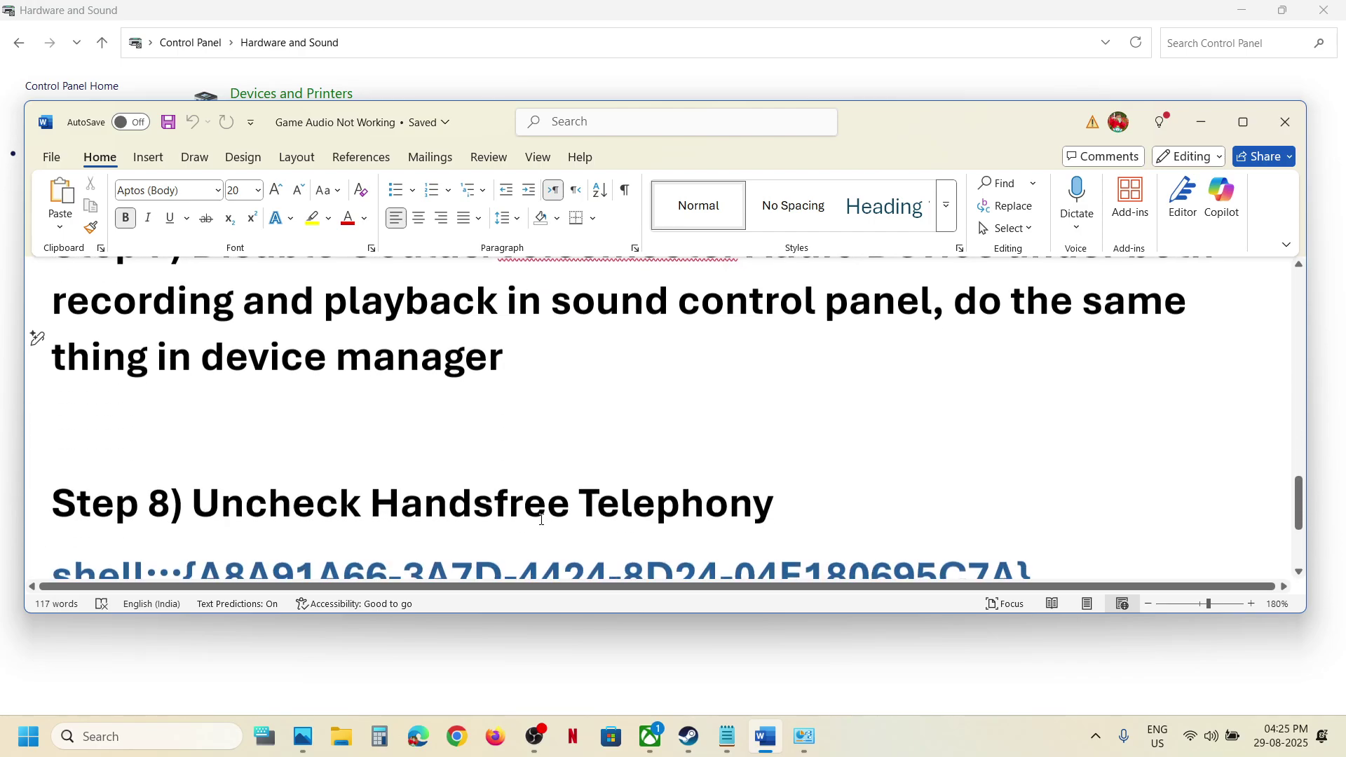
scroll(541, 520, down, 2)
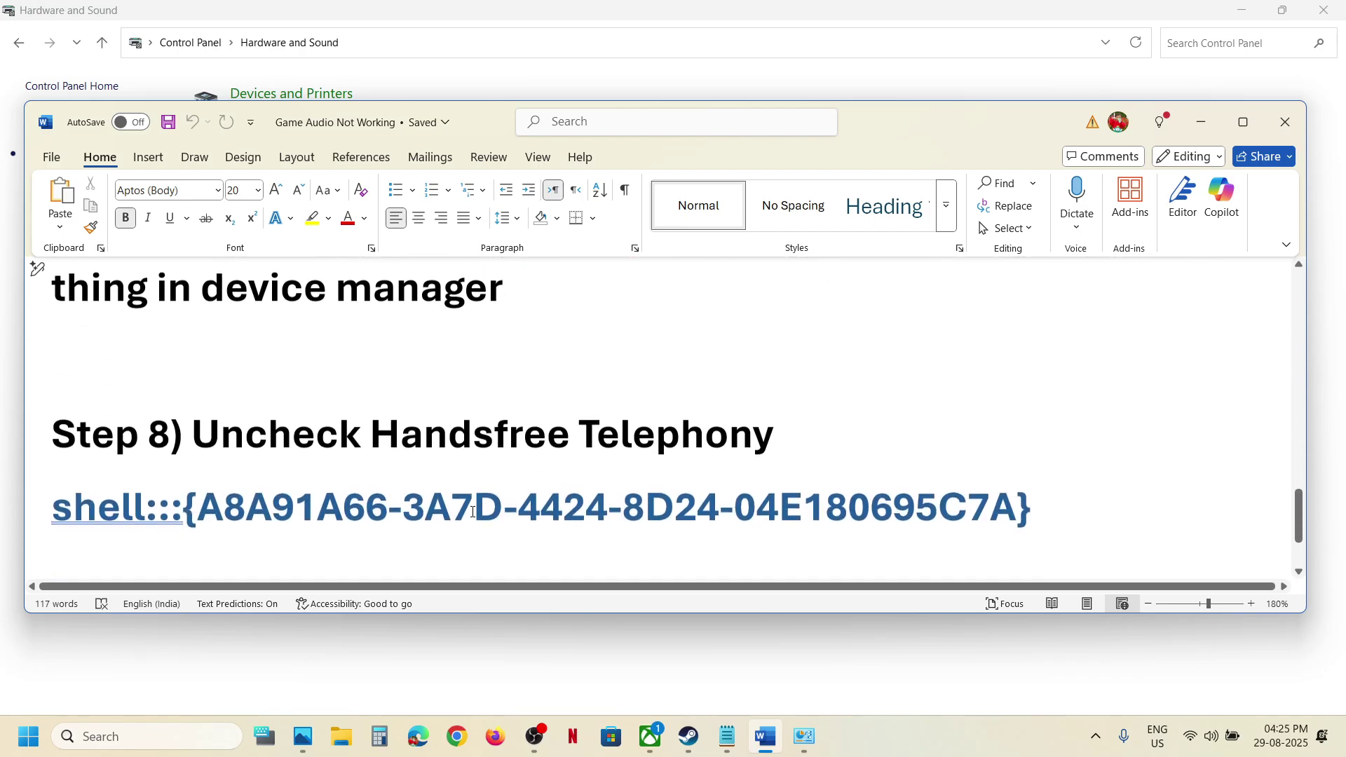
click(1071, 480)
click(33, 474)
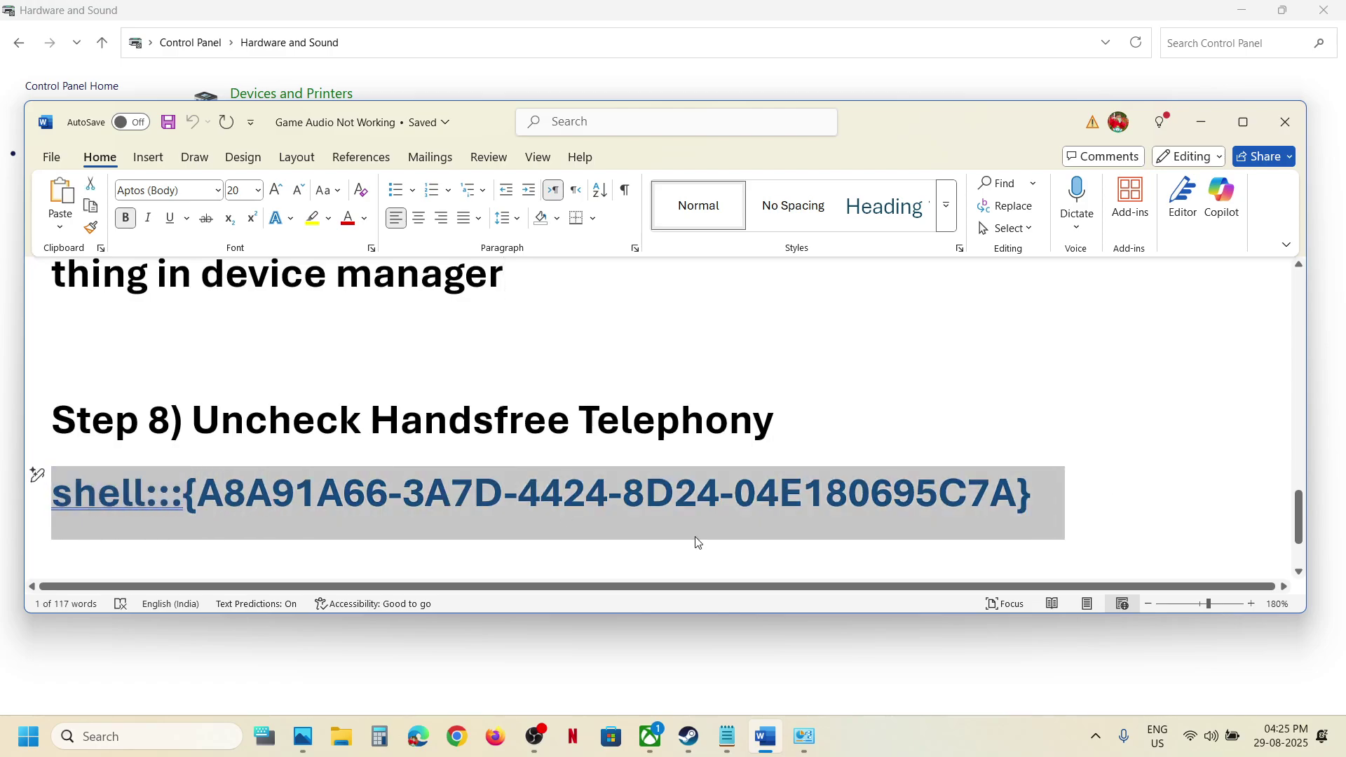
Turn on Bluetooth for the PC and copy the shell:::{A8A91A66-3A7D-4424-8D24-04E180695C7A} command from the notes
click(1211, 736)
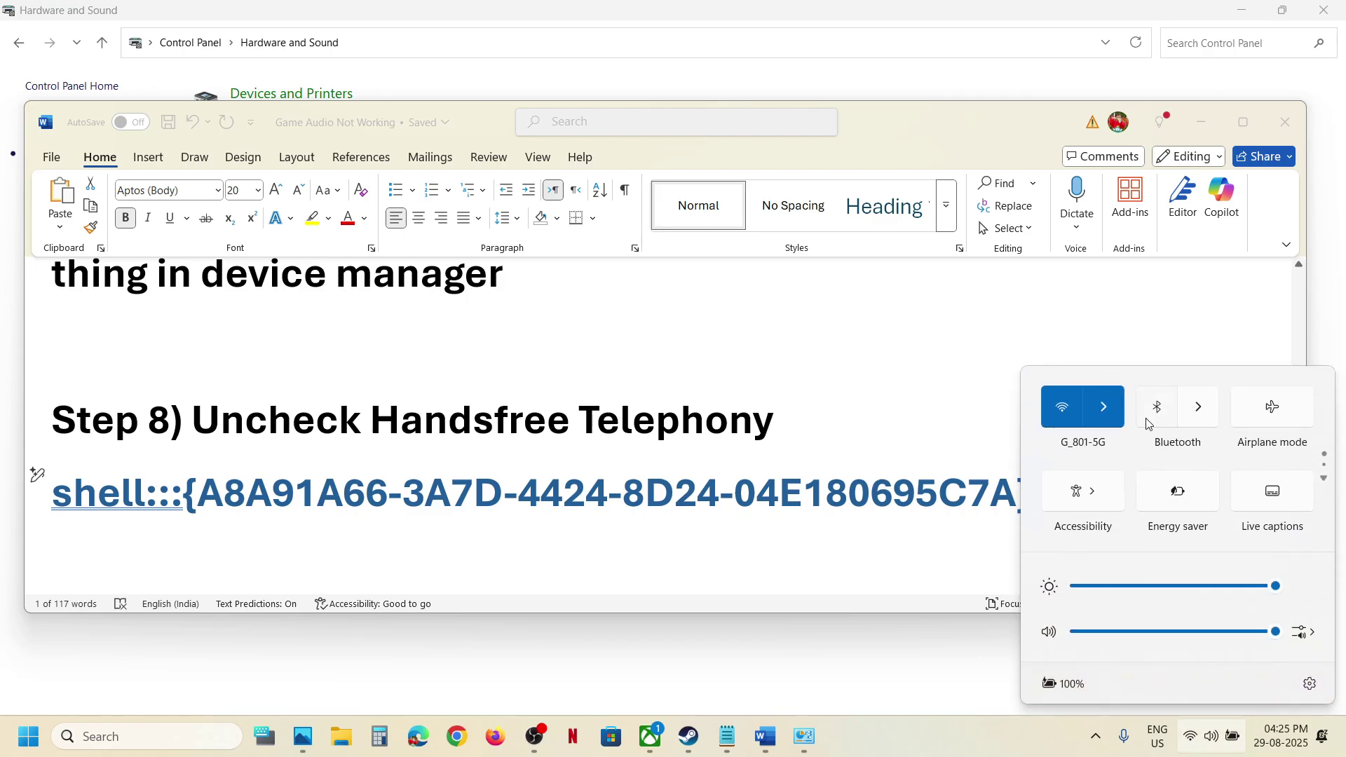
click(1157, 407)
click(758, 429)
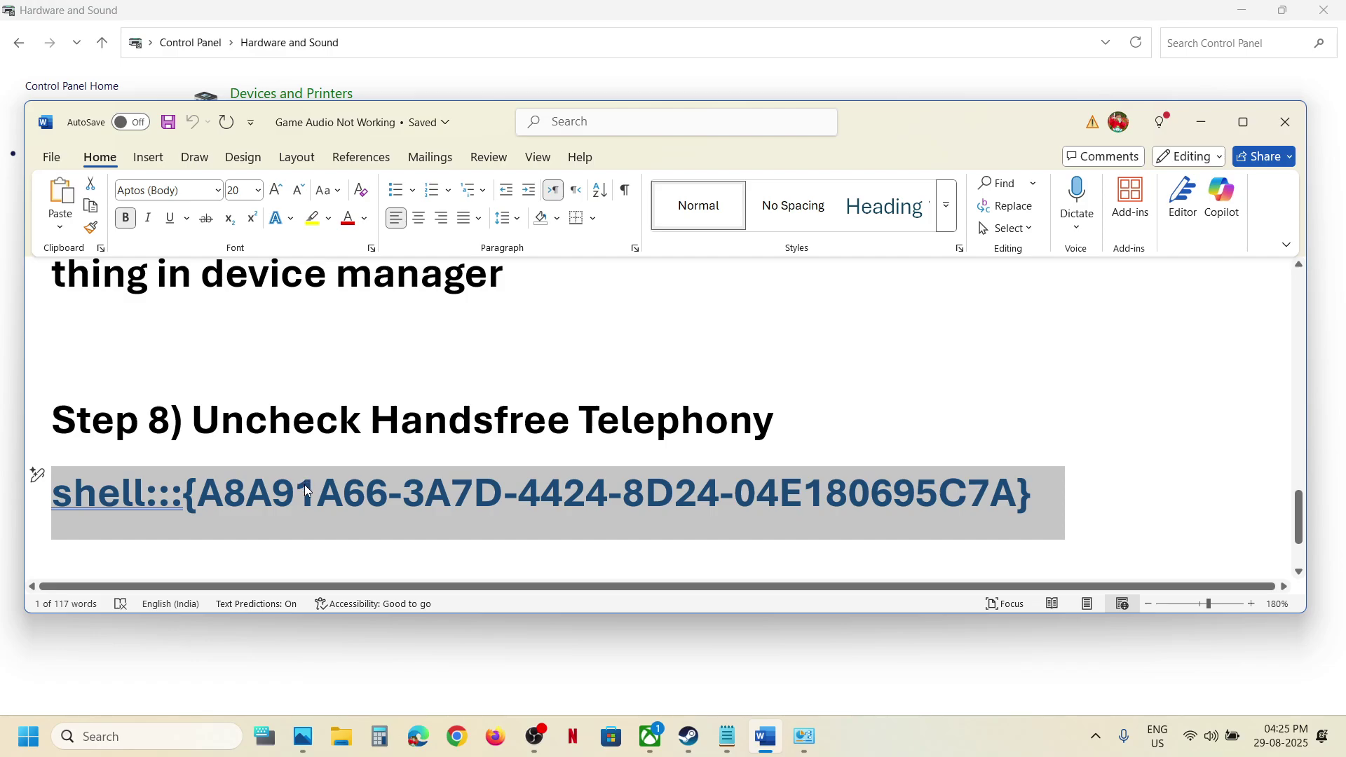
right_click(306, 491)
click(361, 207)
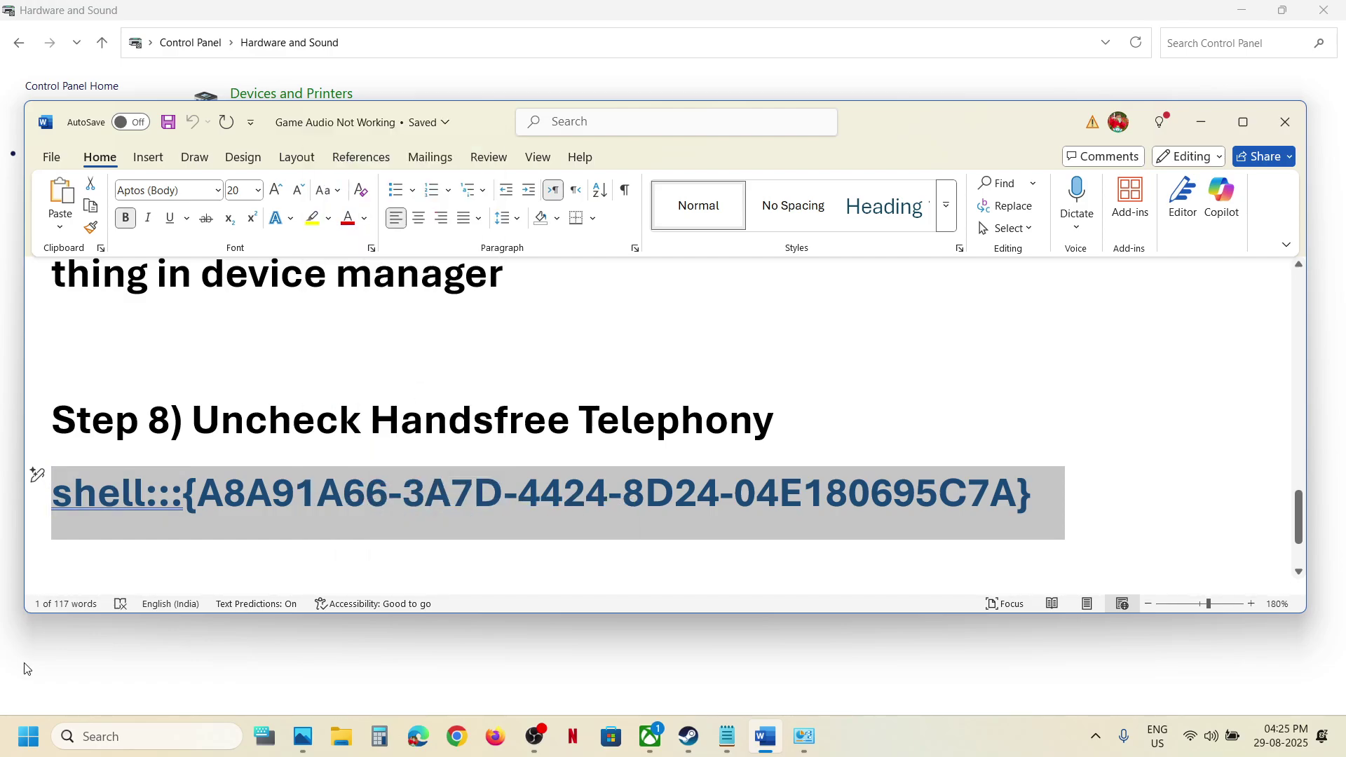
Open the Sound dialog from Control Panel's Hardware and Sound category, check the playback devices and close the dialog
click(32, 740)
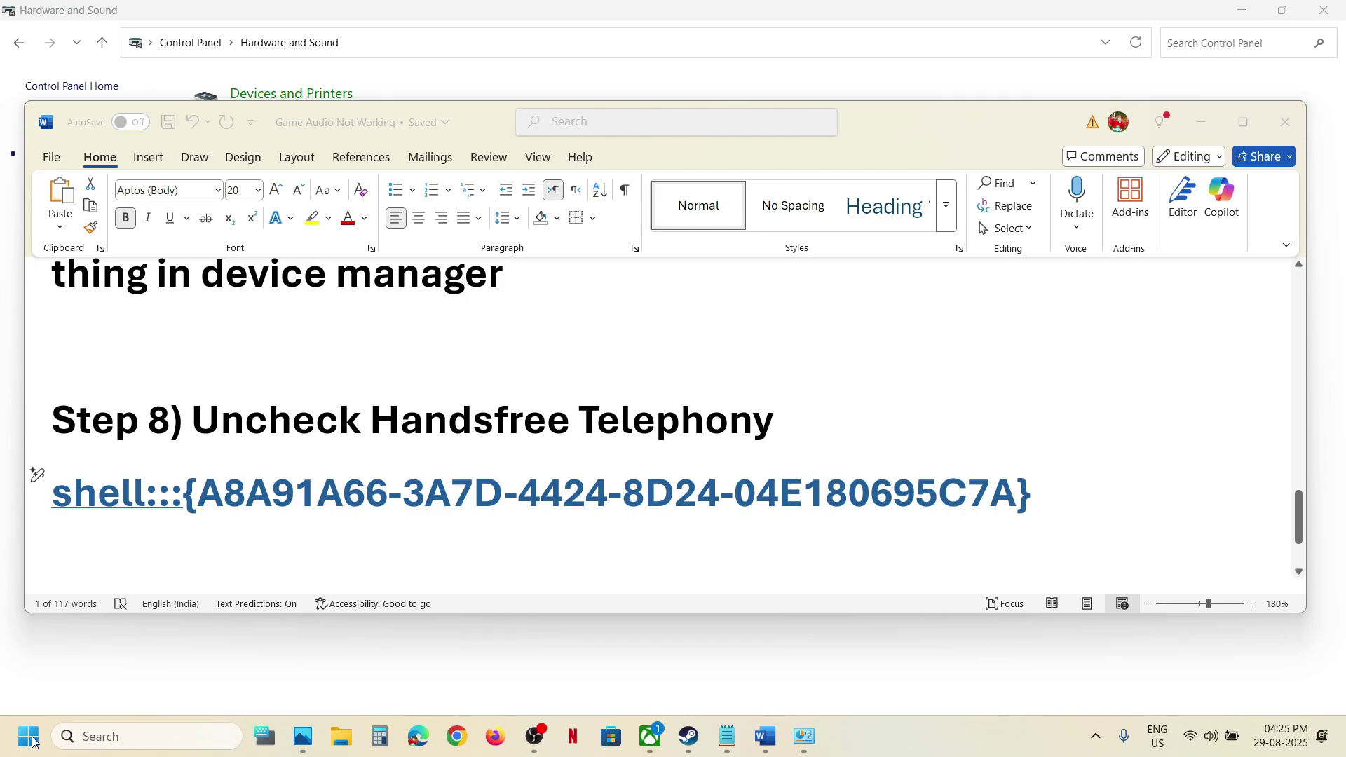
click(101, 736)
text(contro)
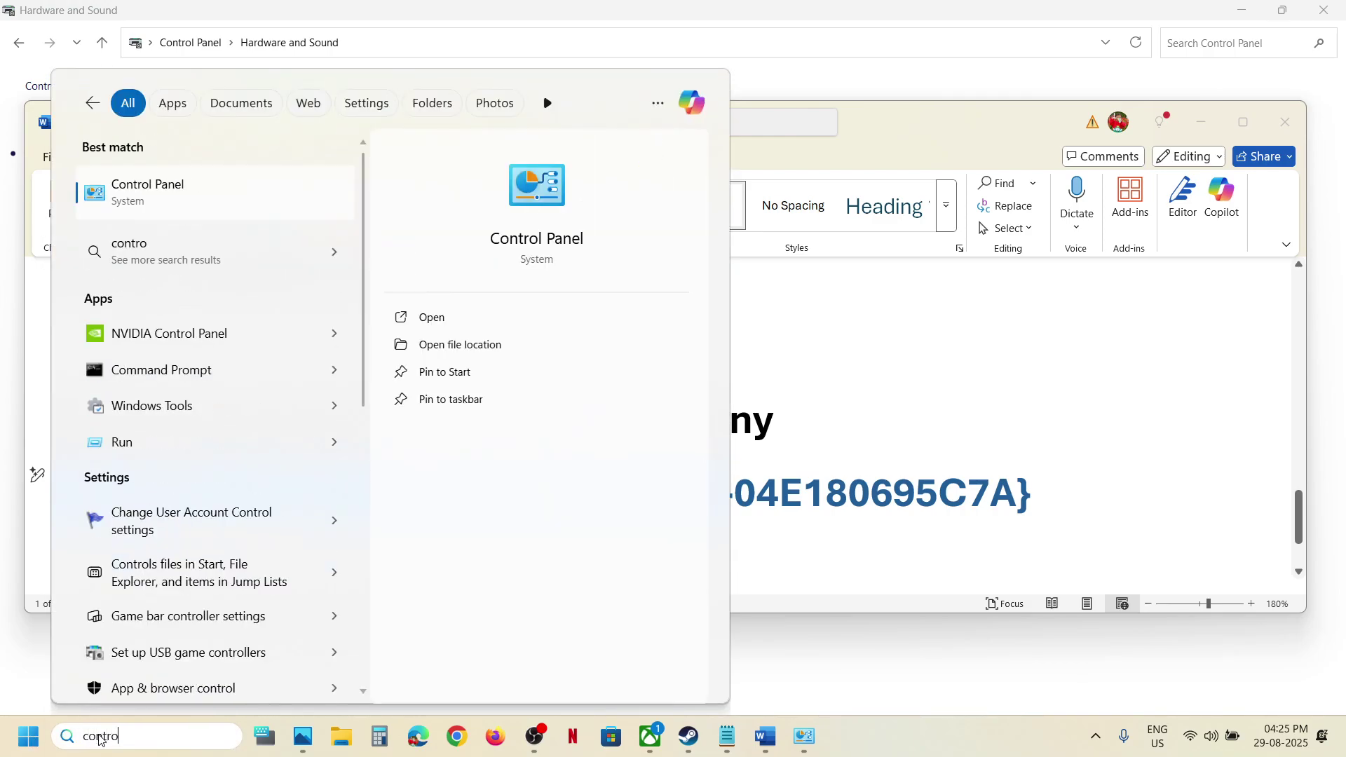
text(l)
key(Return)
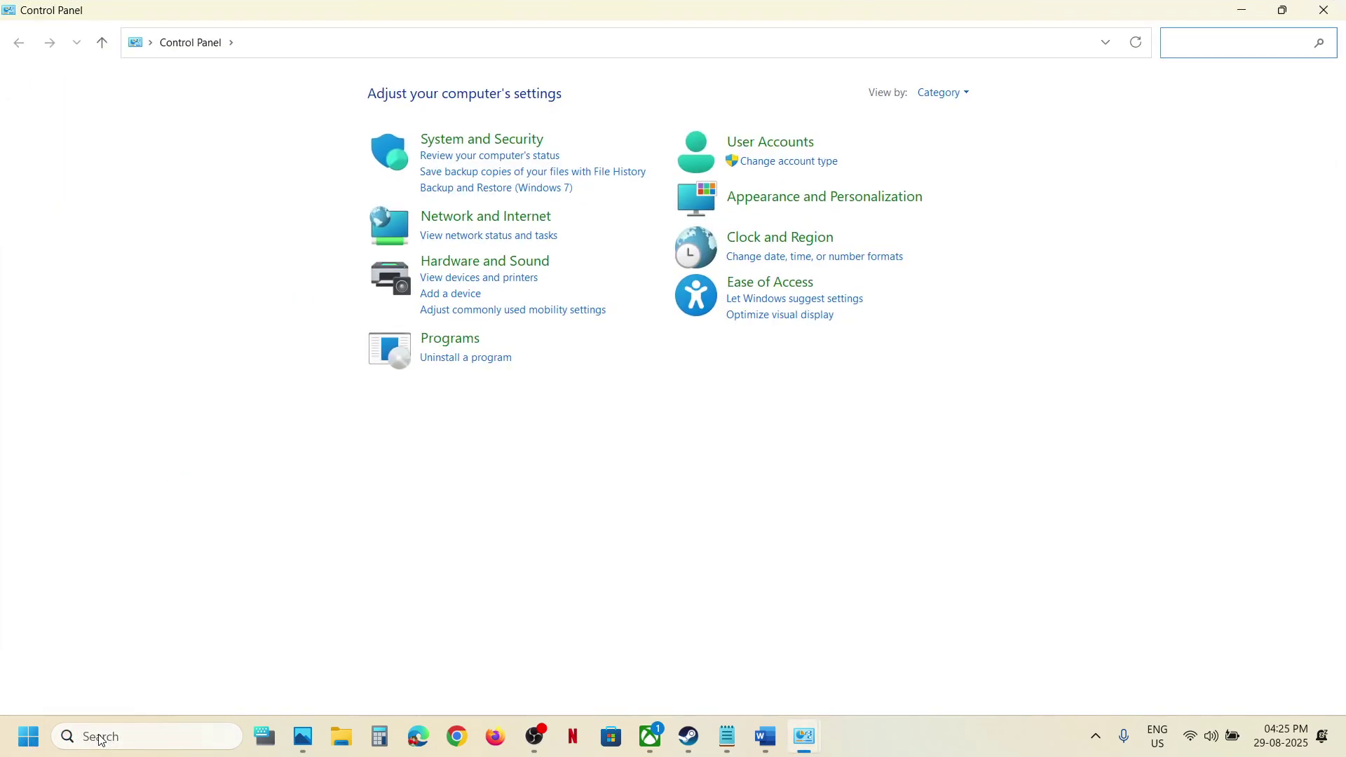
click(482, 262)
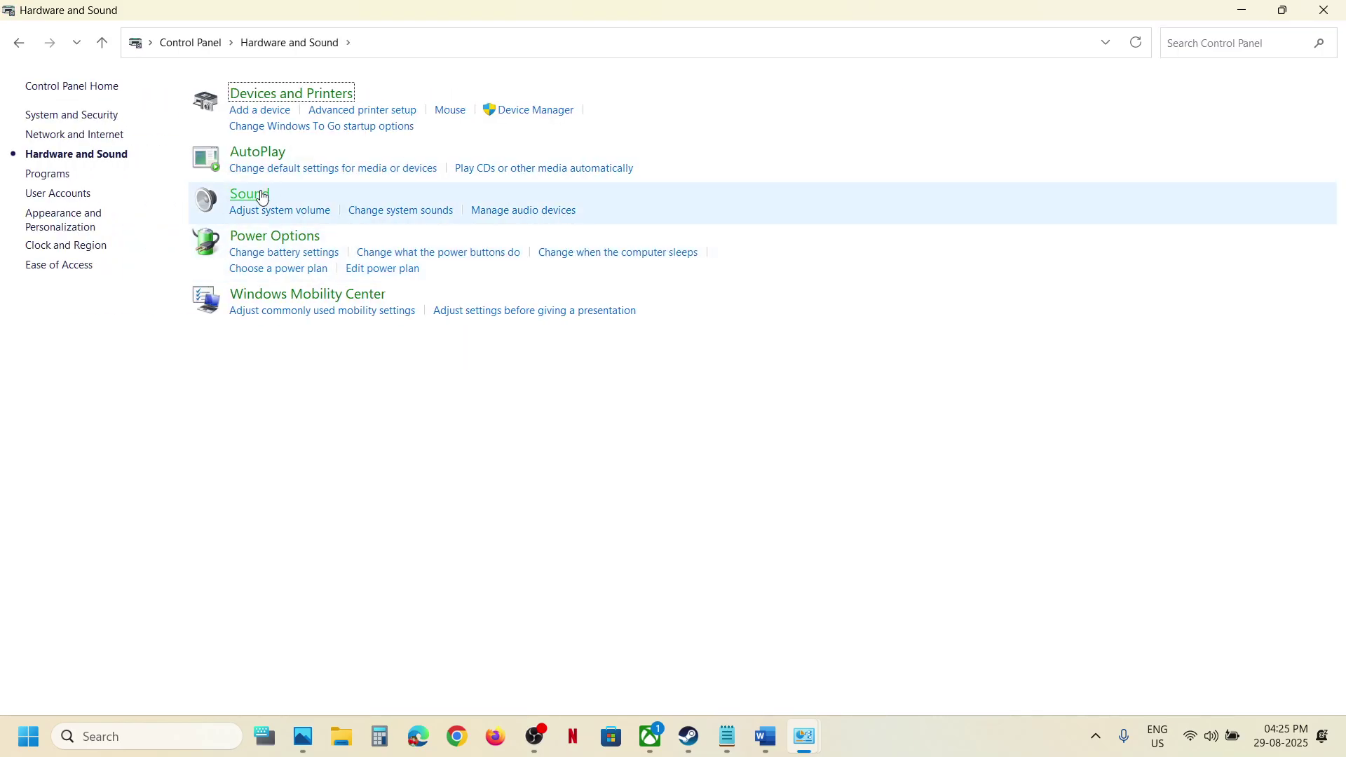
click(263, 198)
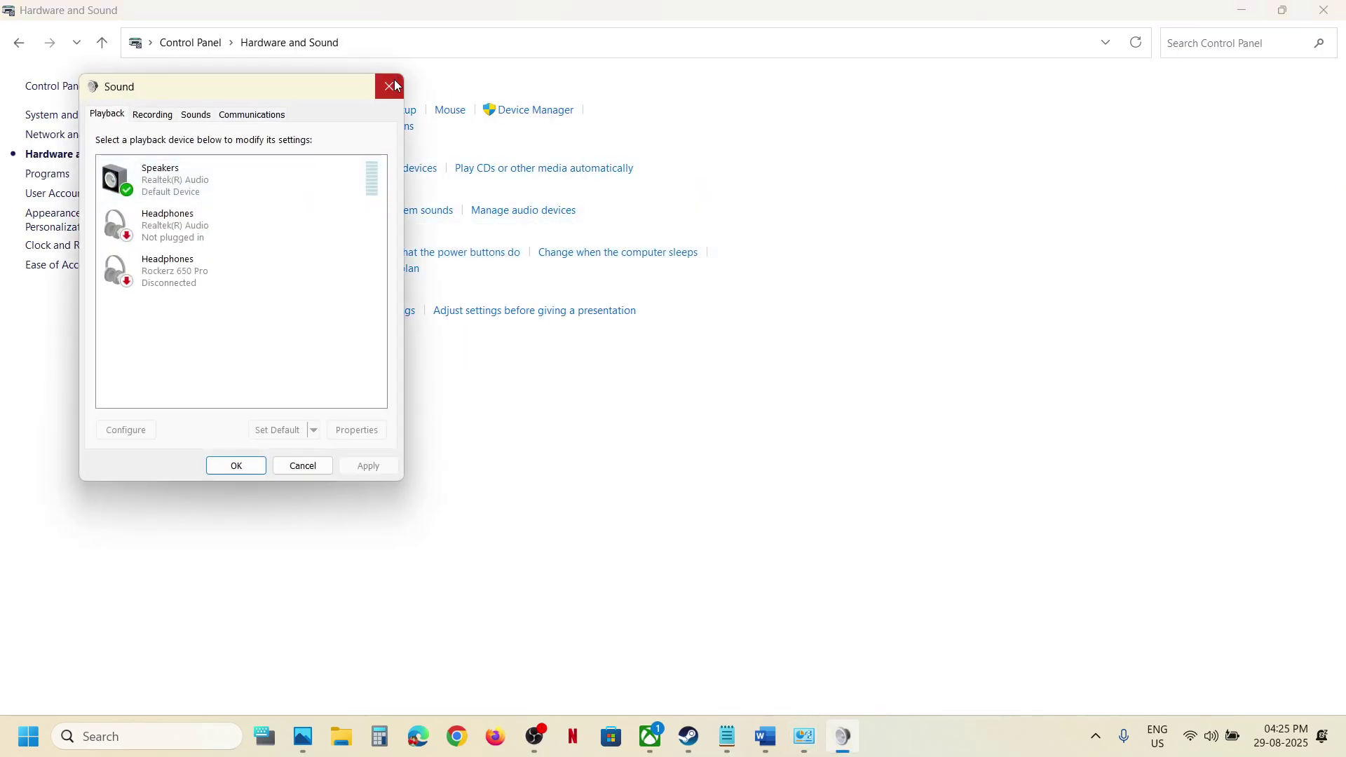
click(389, 84)
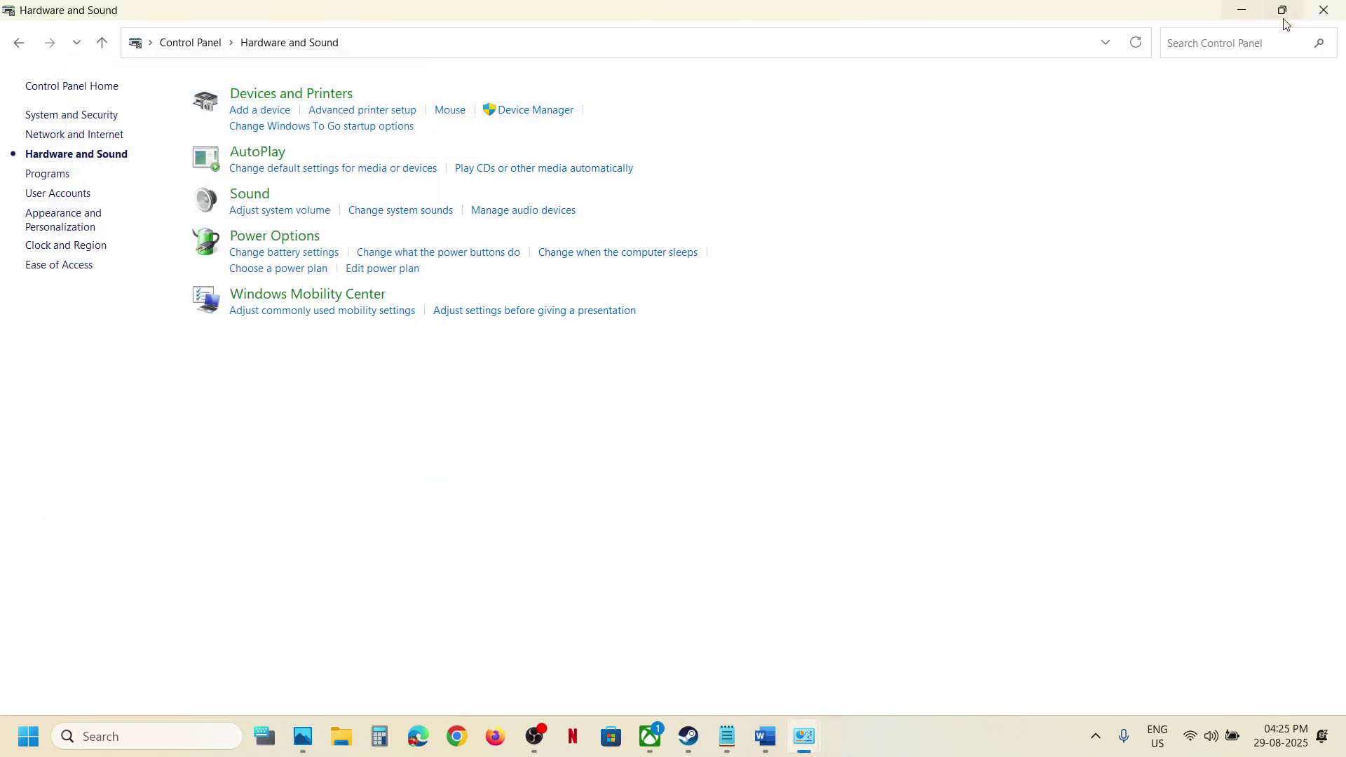
Run the copied shell:::{A8A91A66-3A7D-4424-8D24-04E180695C7A} command from the Run dialog to open Devices and Printers
key(alt+Tab)
click(195, 743)
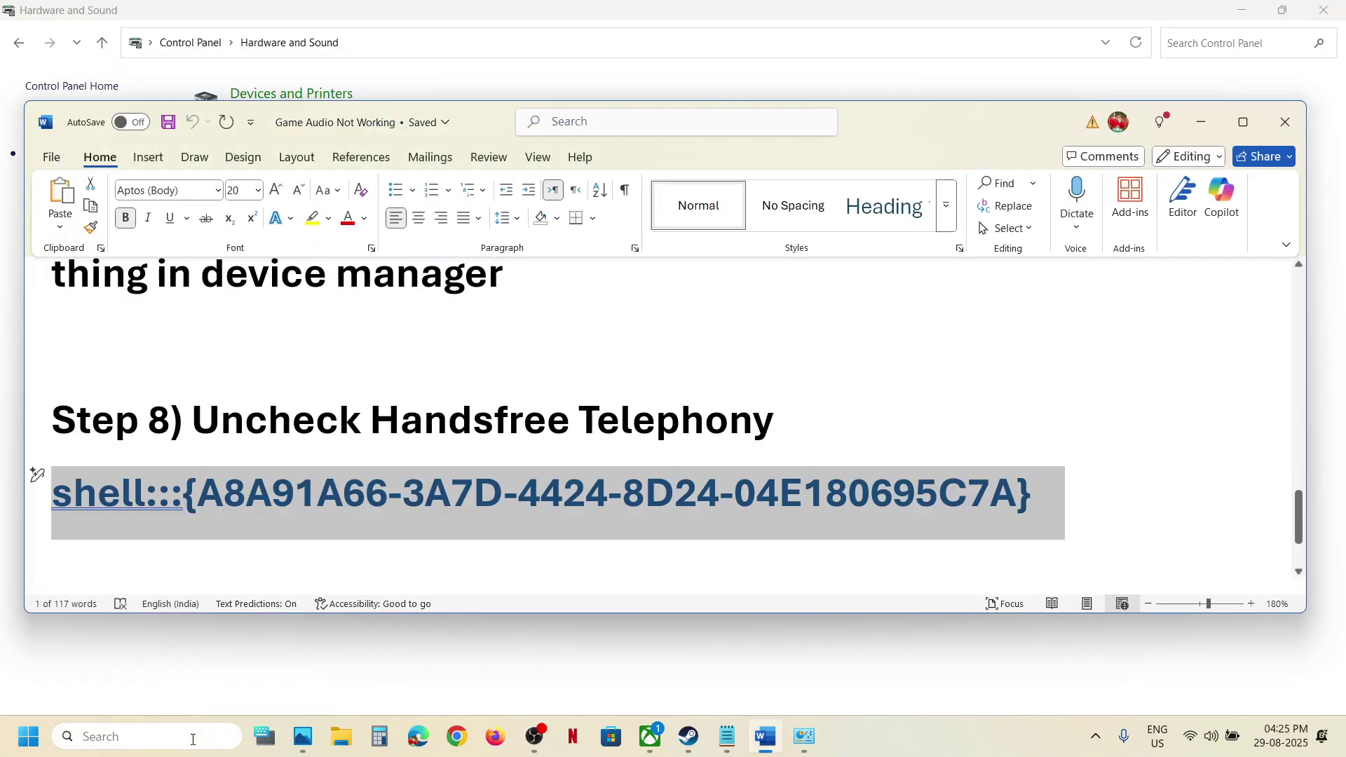
text(run)
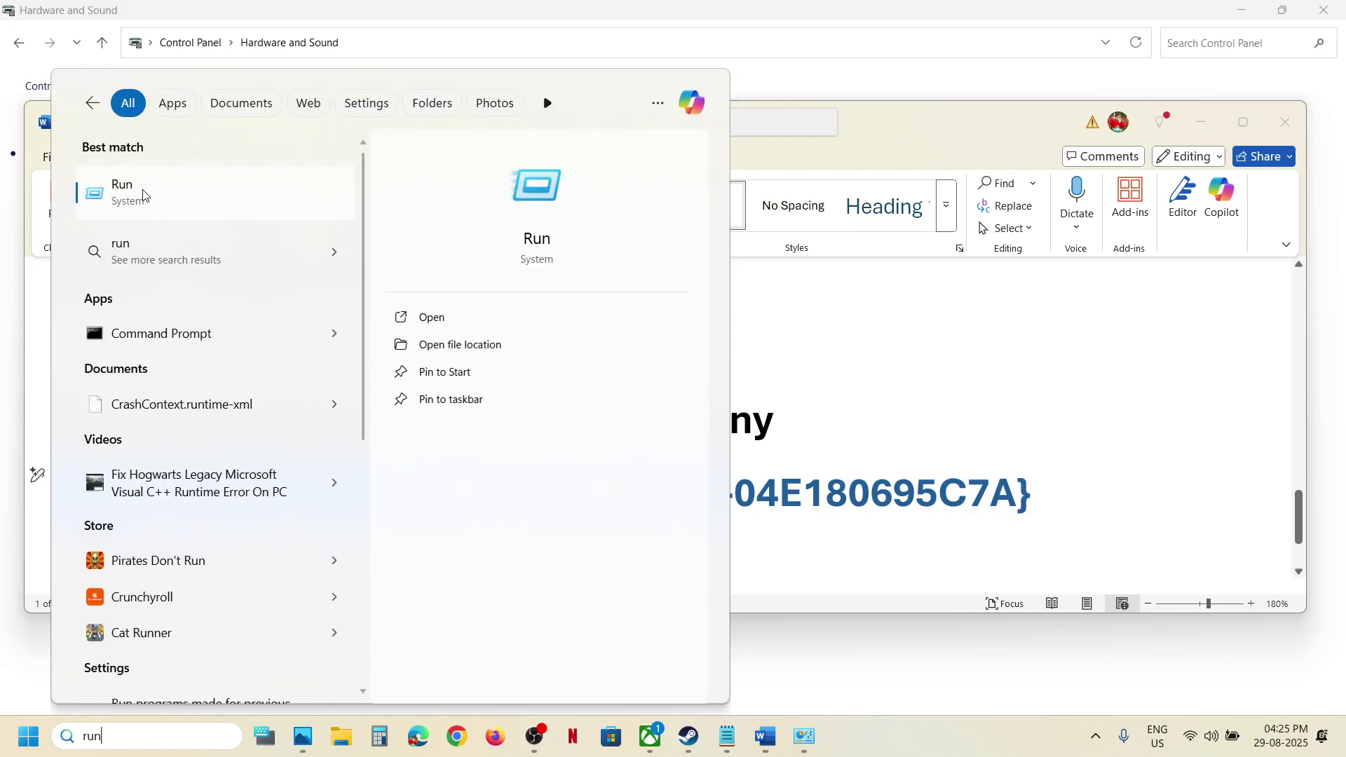
click(144, 196)
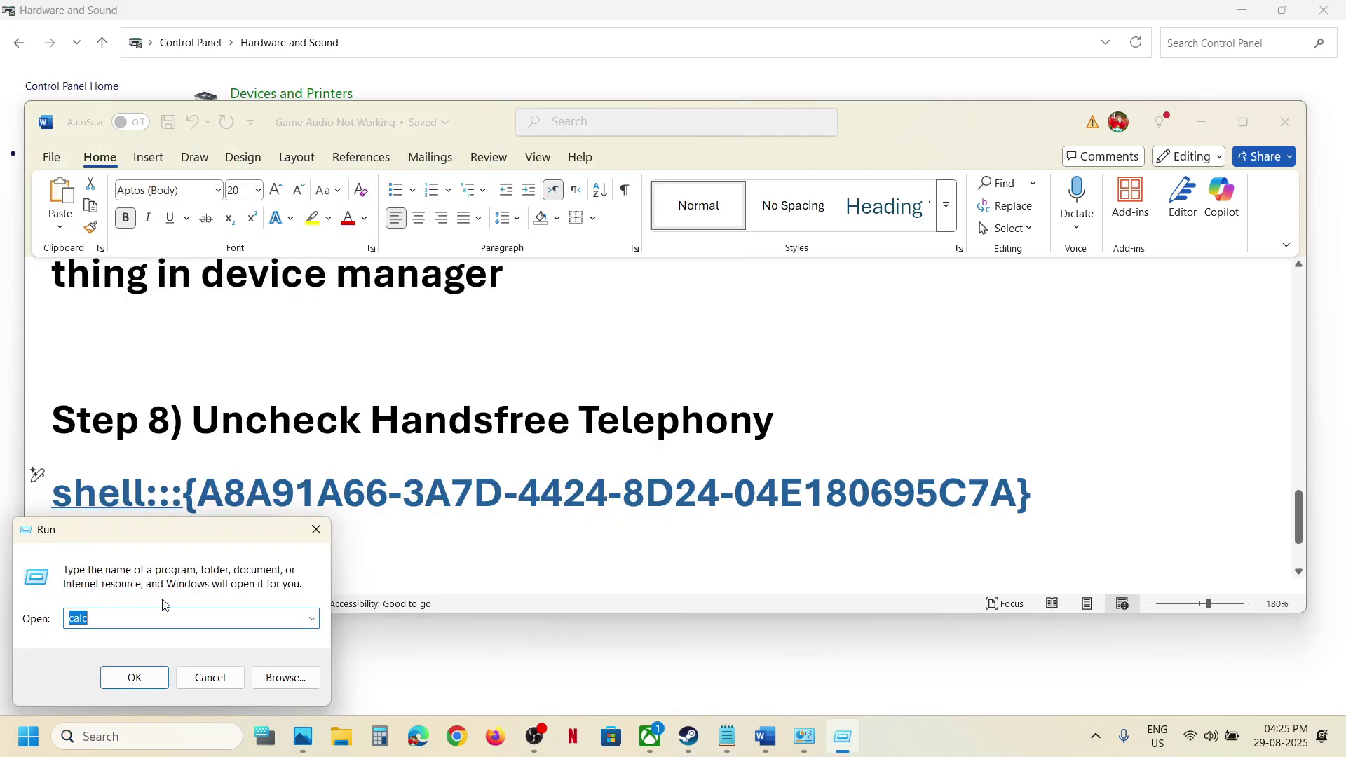
key(ctrl+v)
click(135, 677)
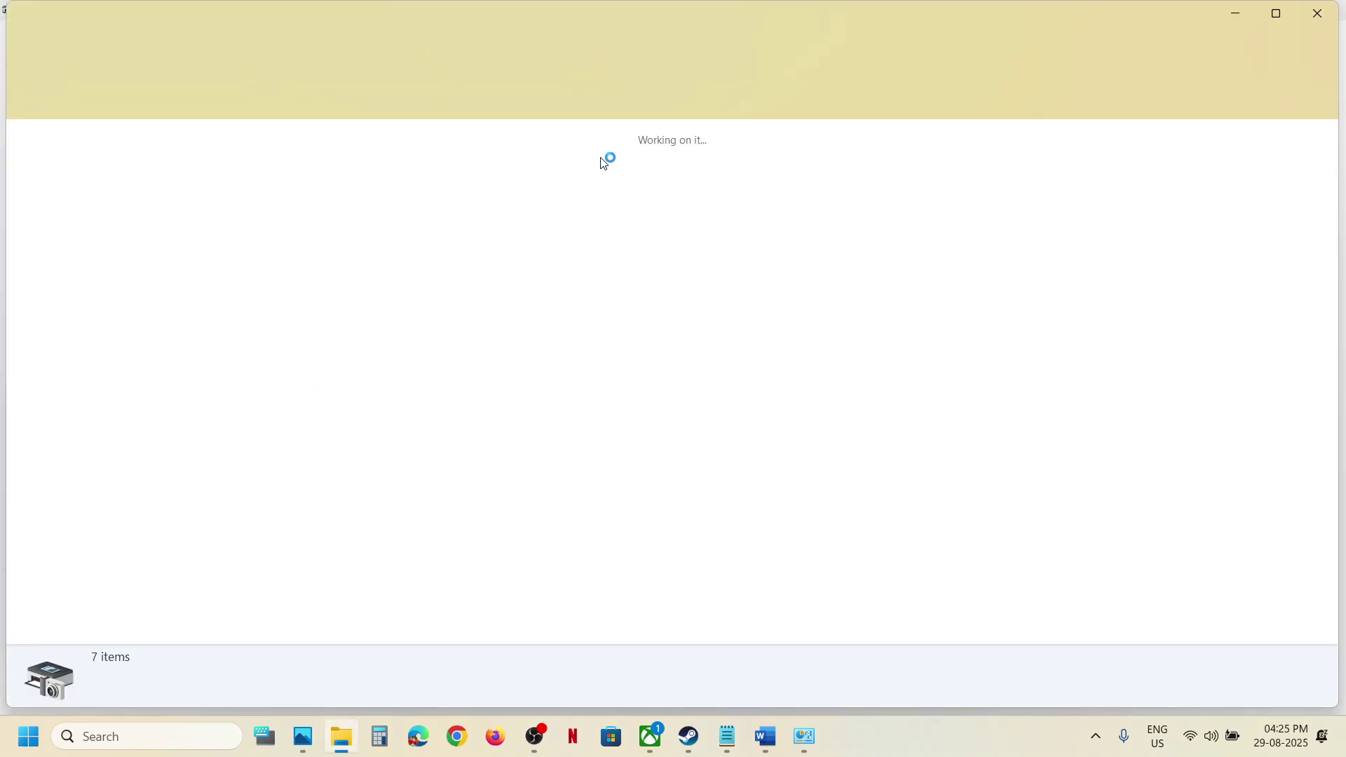
Open the Rockerz 650 Pro properties and apply its Bluetooth services with Handsfree Telephony unchecked
click(428, 209)
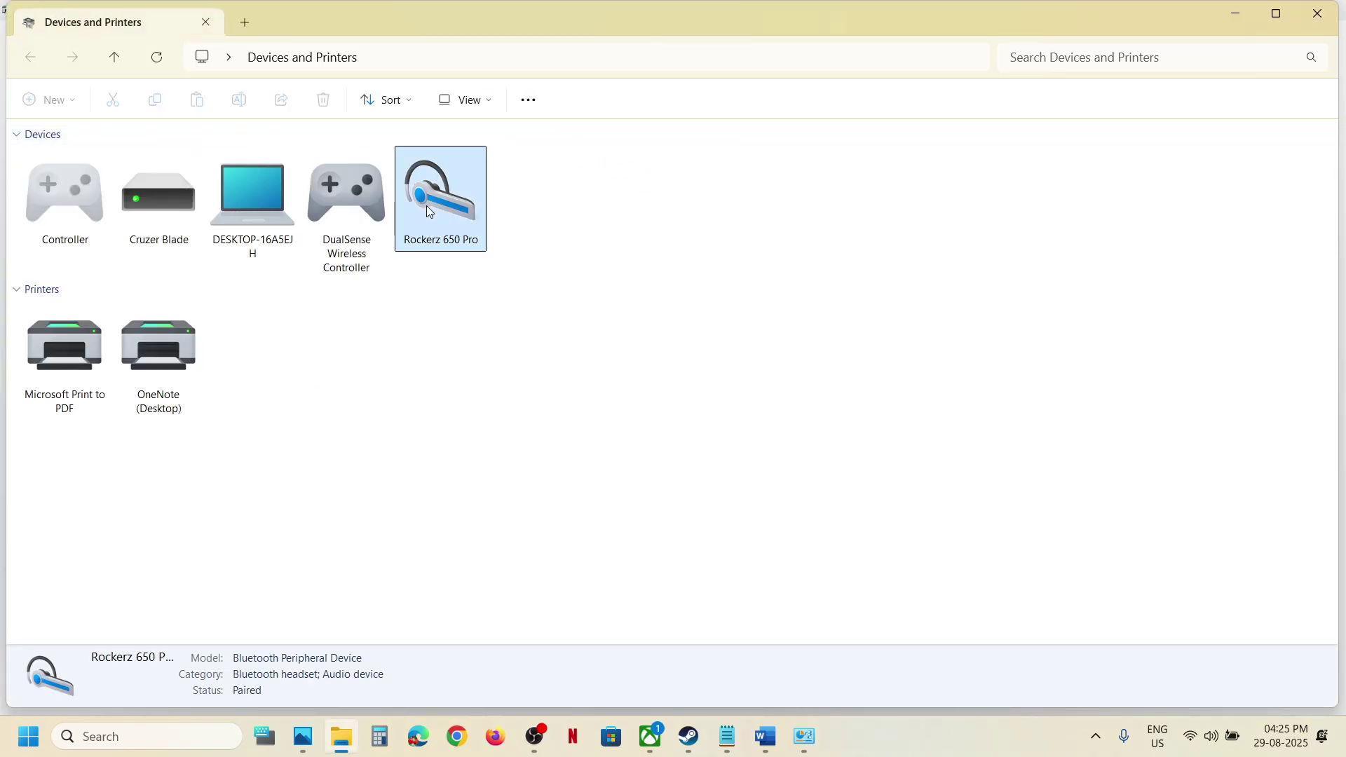
right_click(428, 207)
click(502, 317)
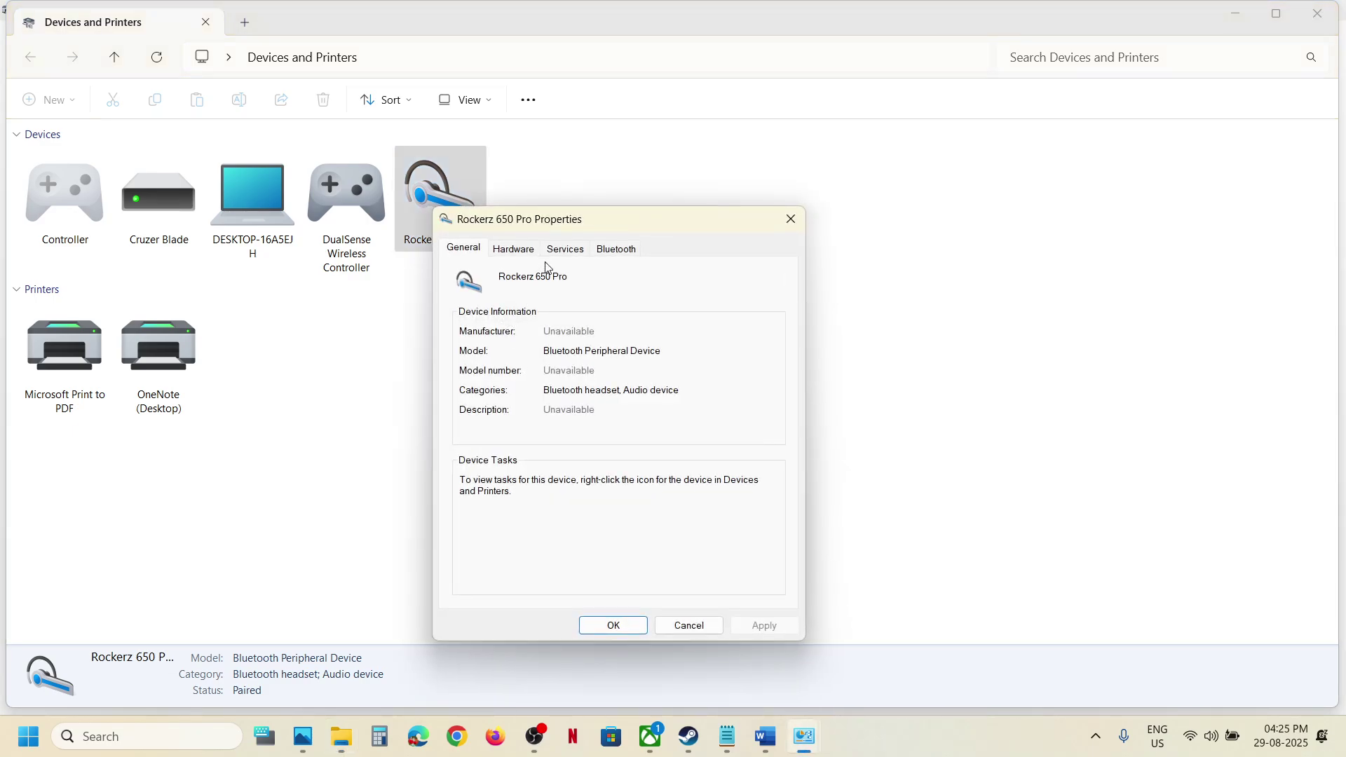
click(566, 251)
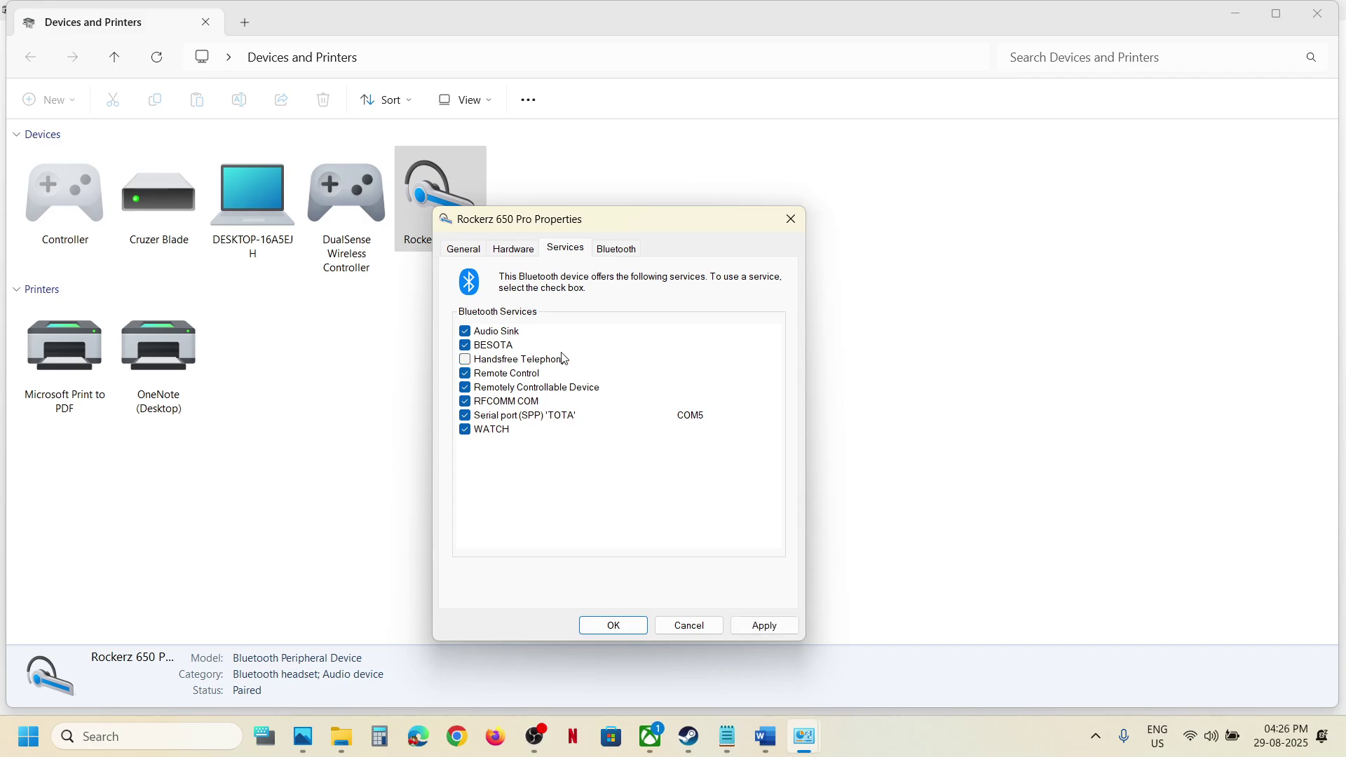
click(763, 625)
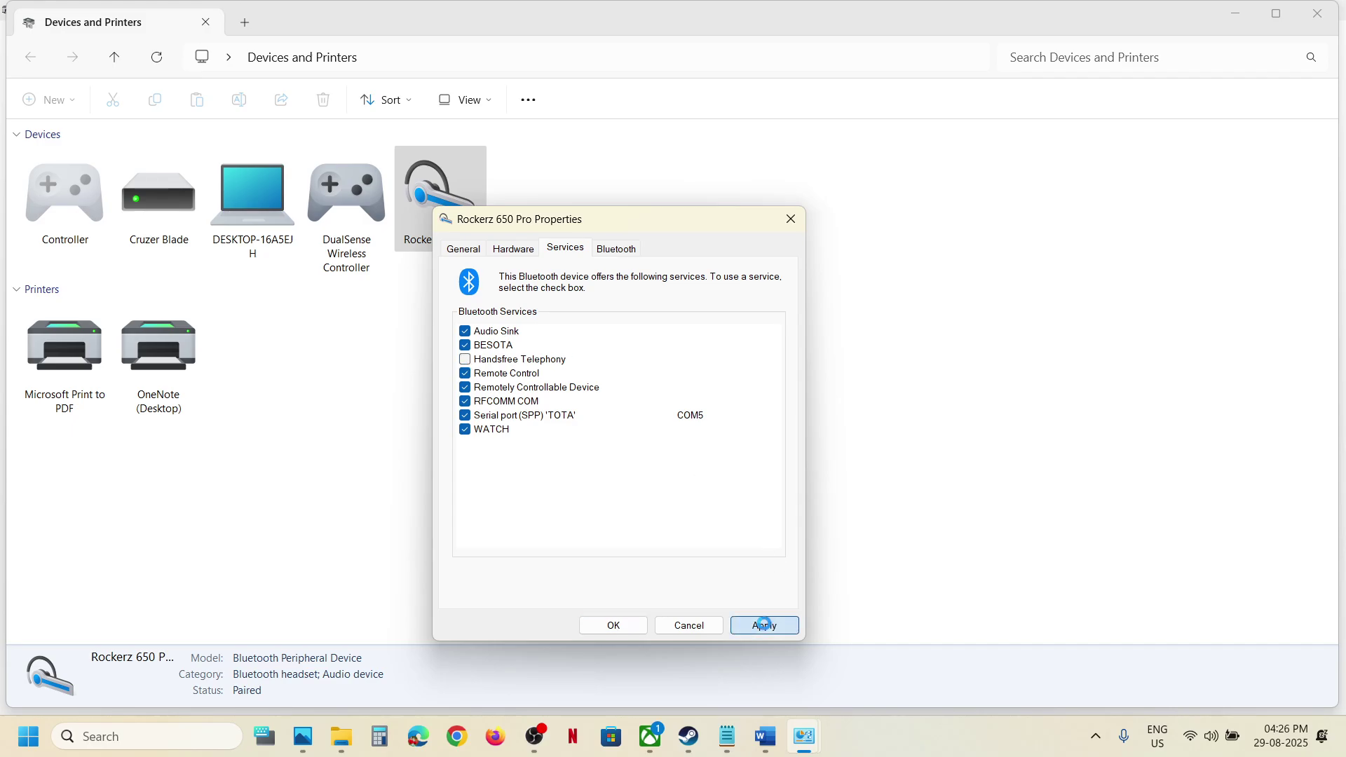
click(636, 626)
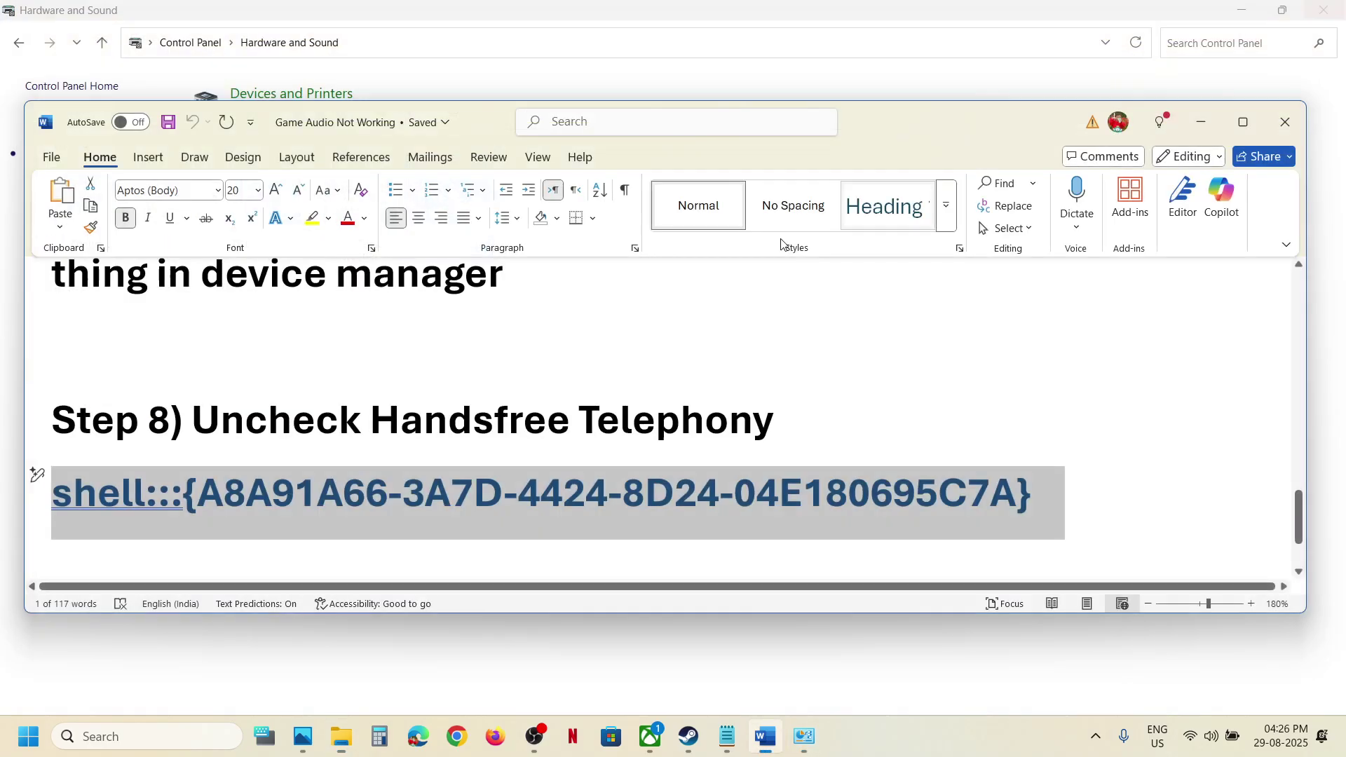
Check Step 9 in the notes, switch to Steam and view the file integrity verification option in Hogwarts Legacy's Installed Files properties
scroll(453, 522, down, 3)
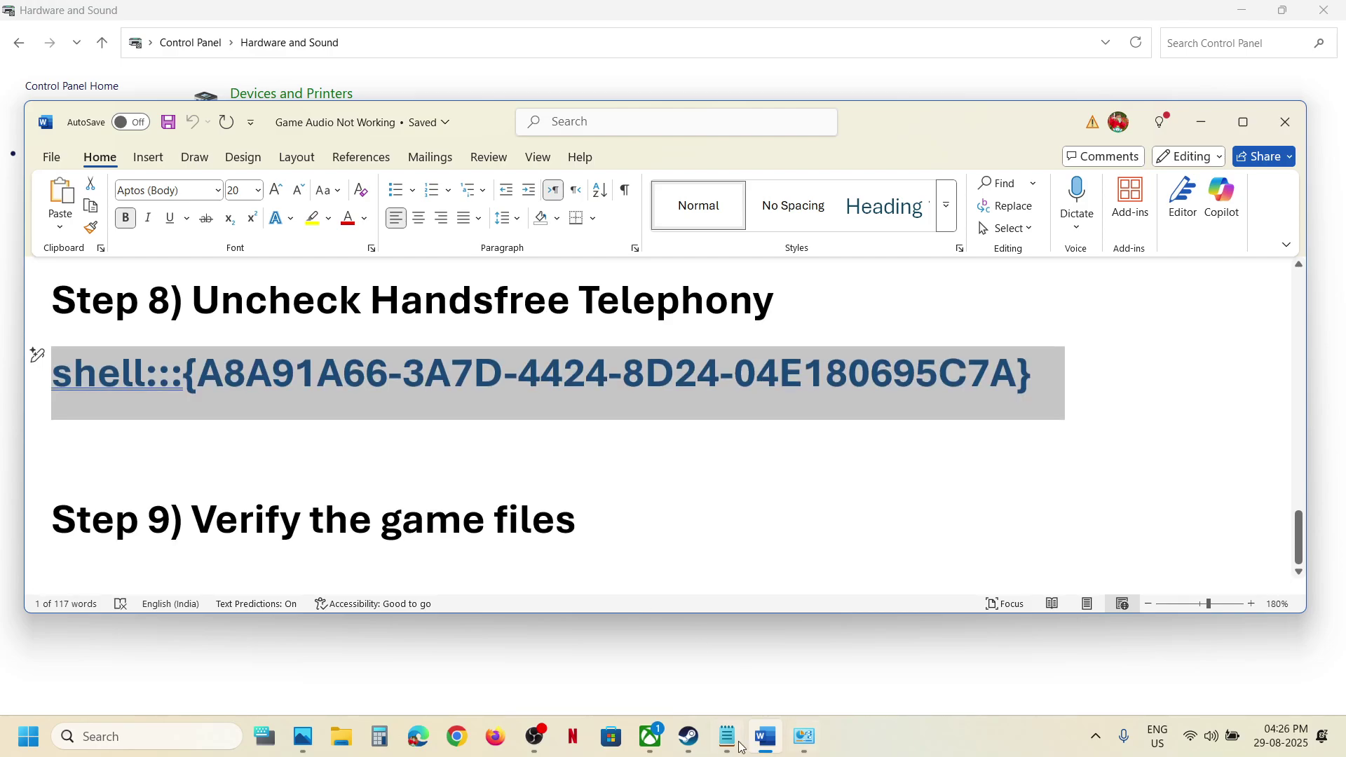
click(688, 736)
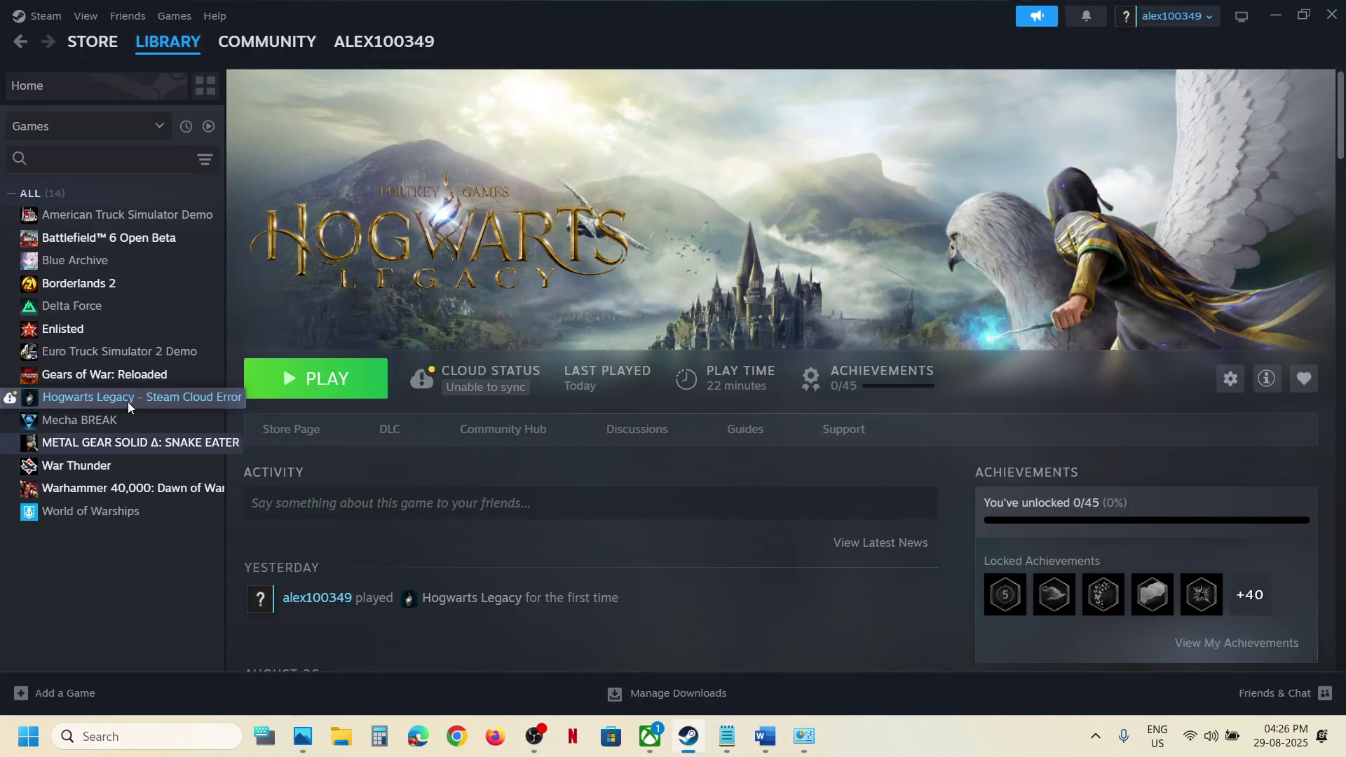
right_click(128, 408)
click(202, 536)
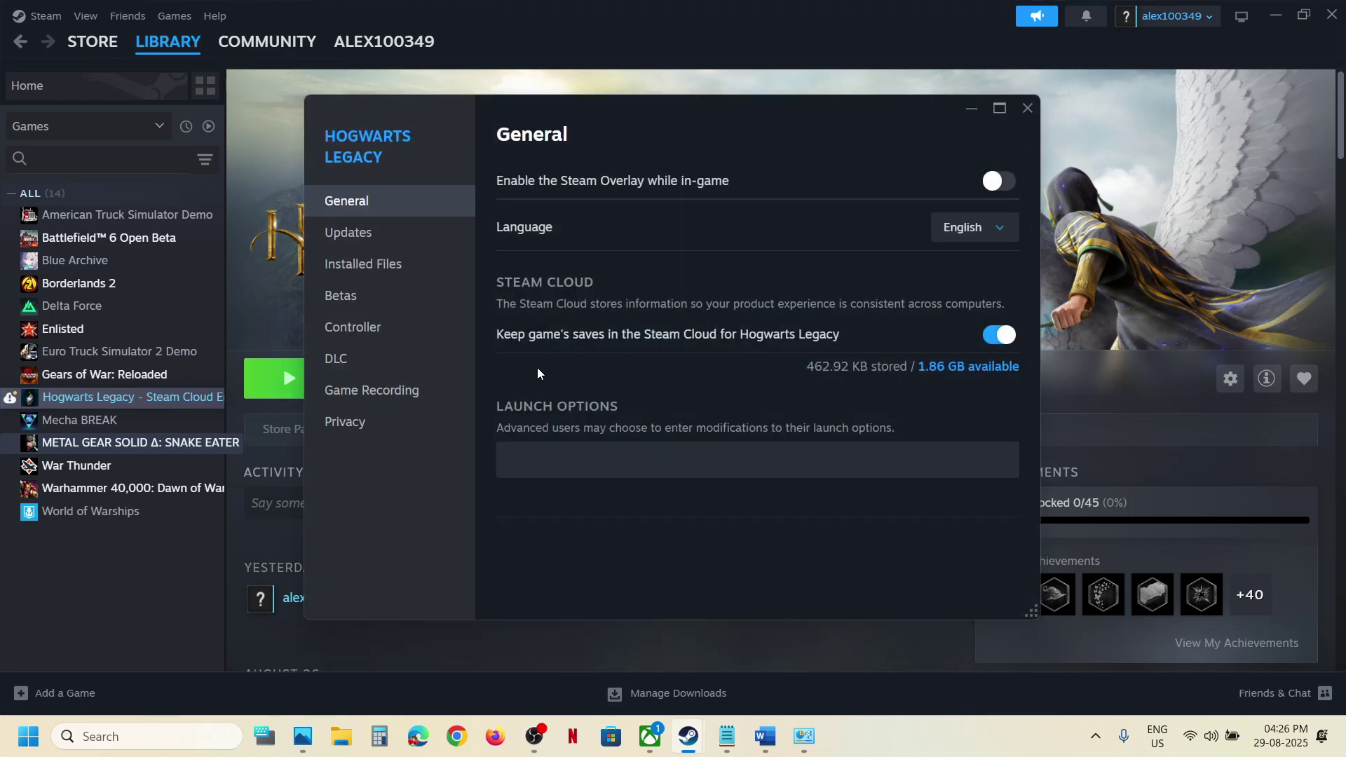
click(349, 264)
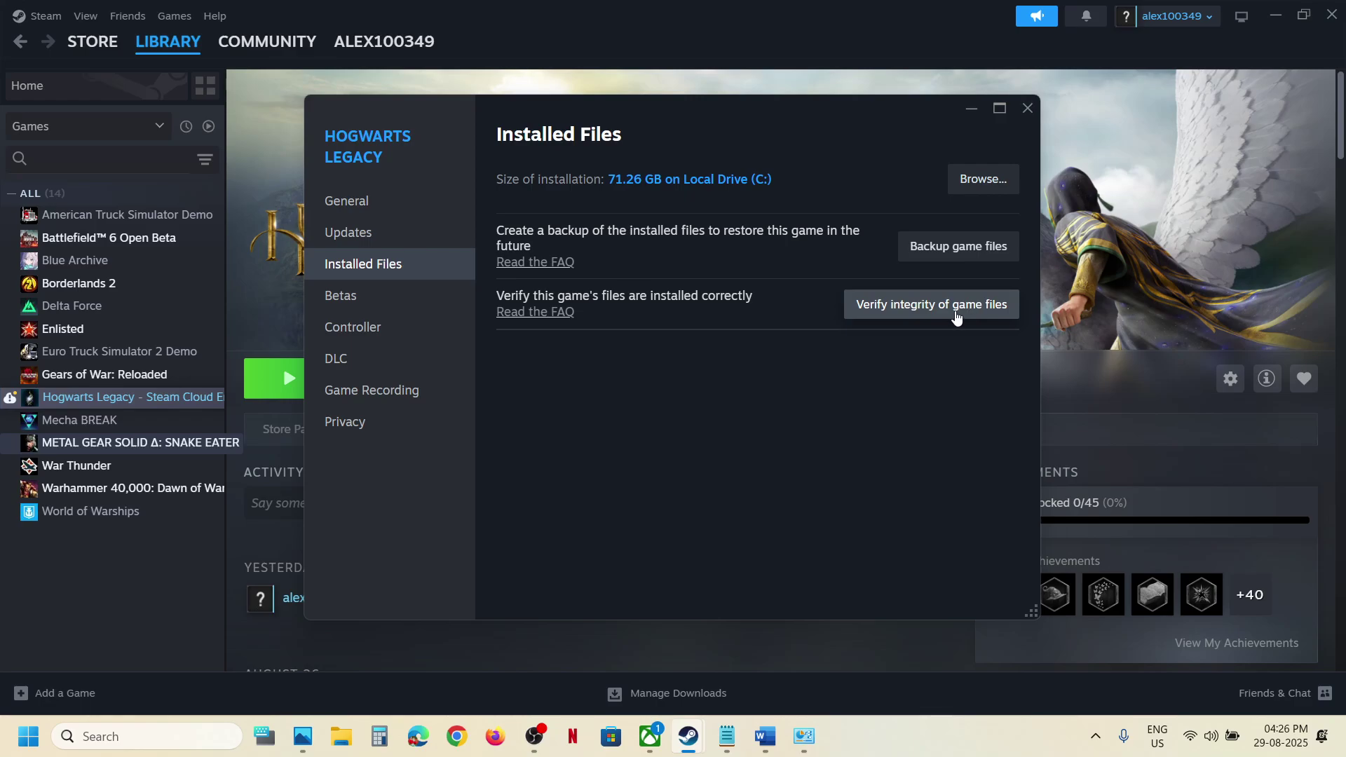
click(1147, 243)
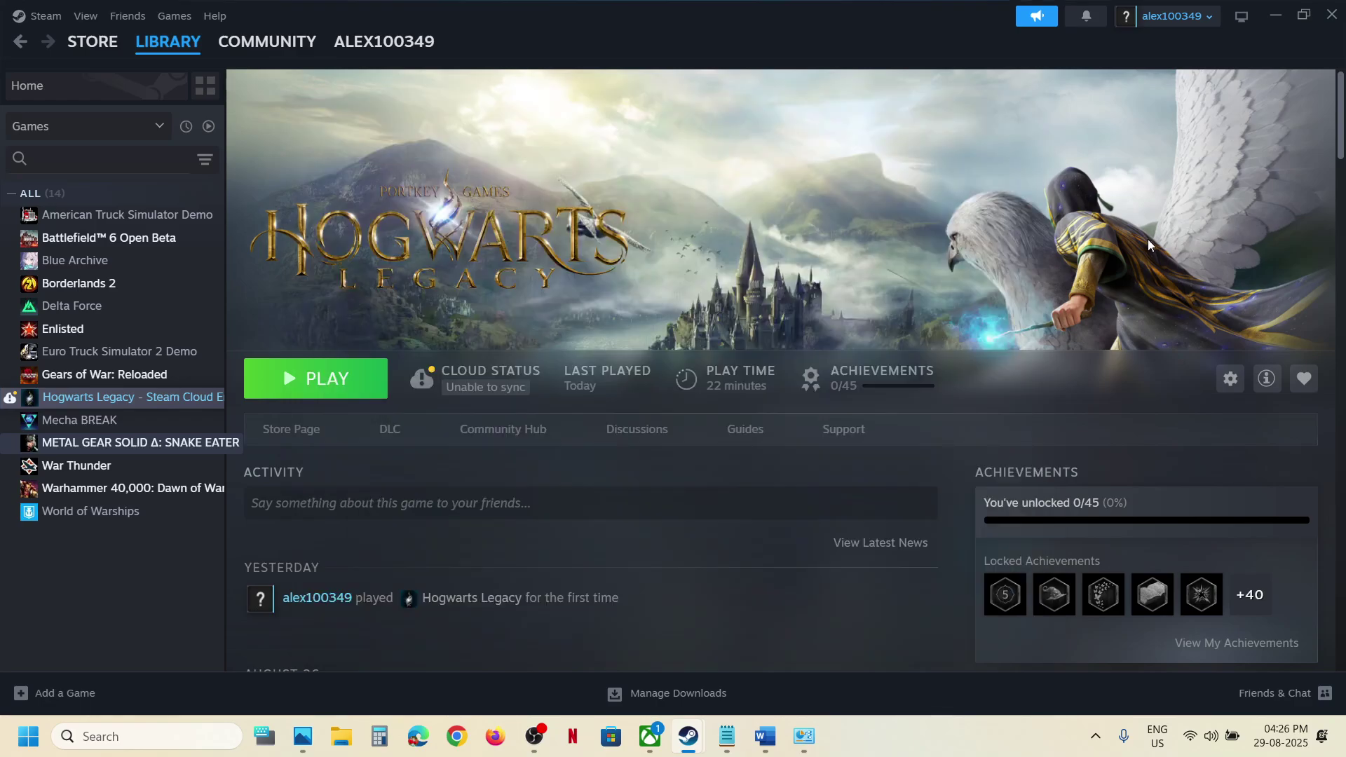
click(892, 745)
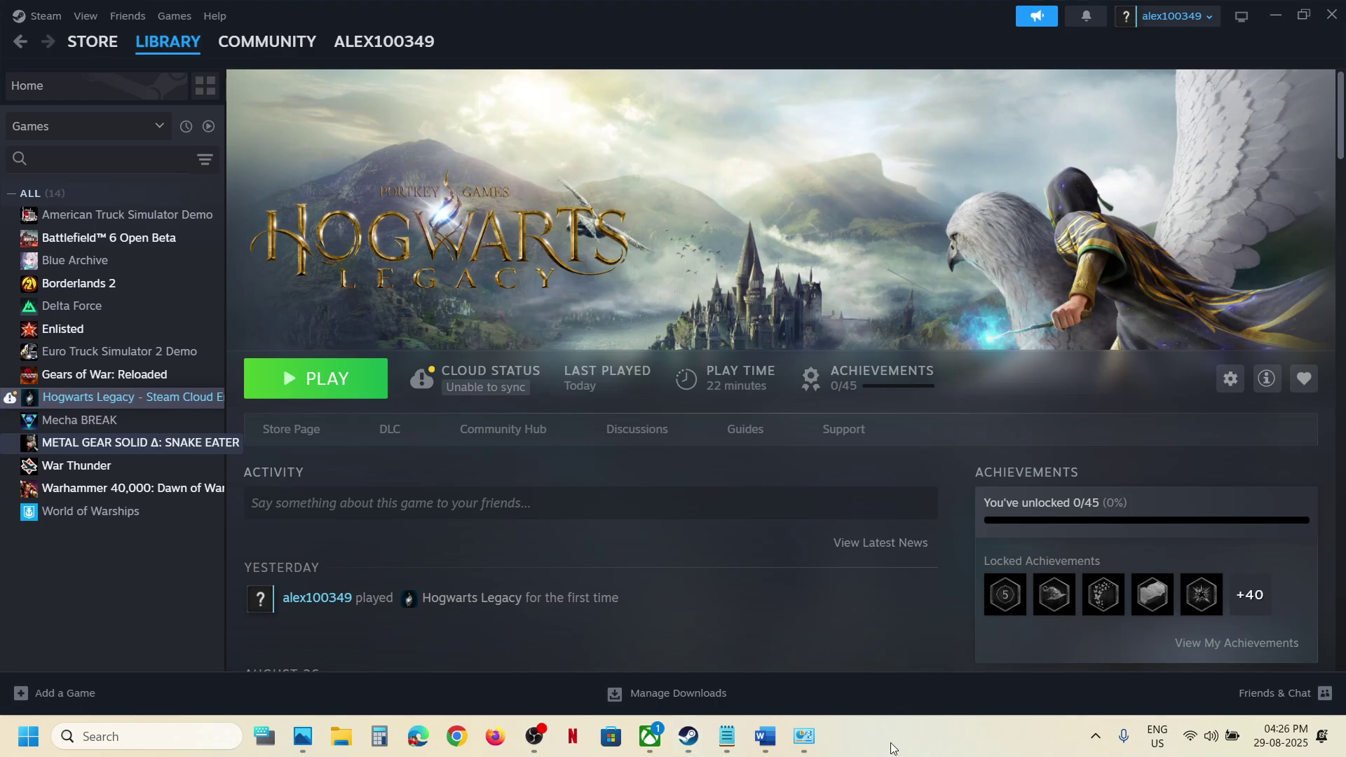